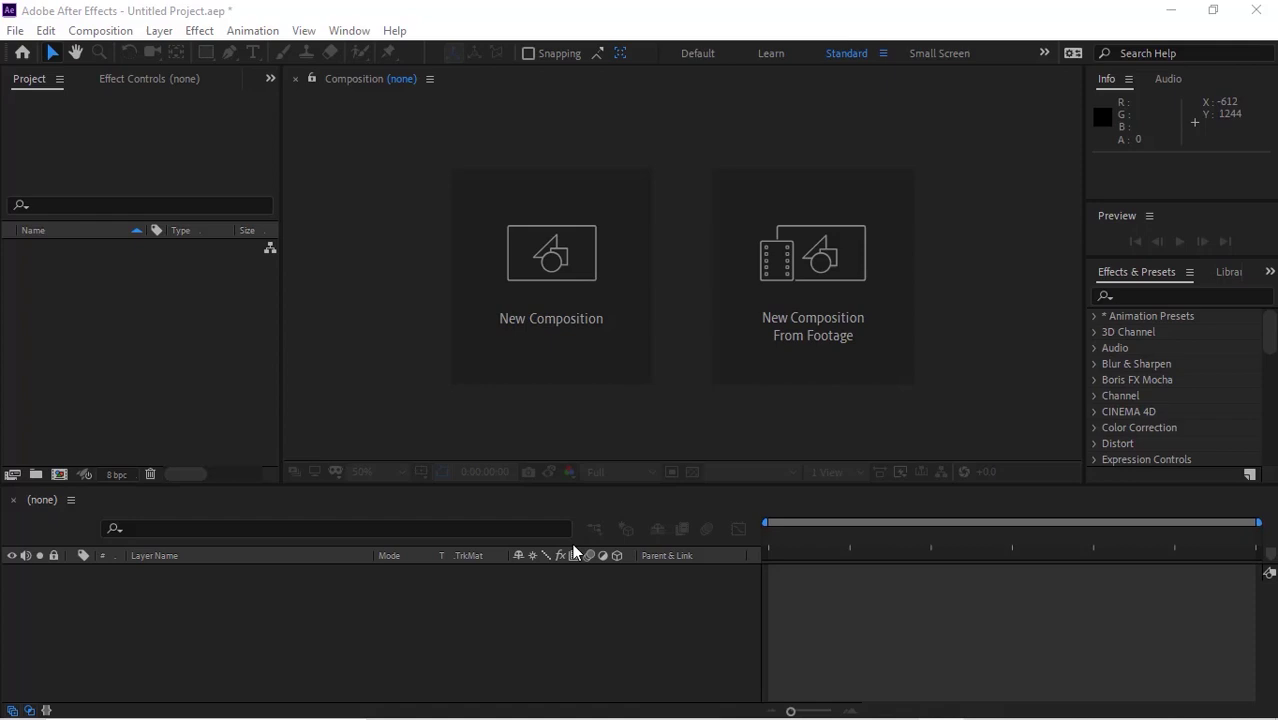
- Create a composition named Rose using the HDTV 1080 25 preset and a 10-second duration
click(560, 255)
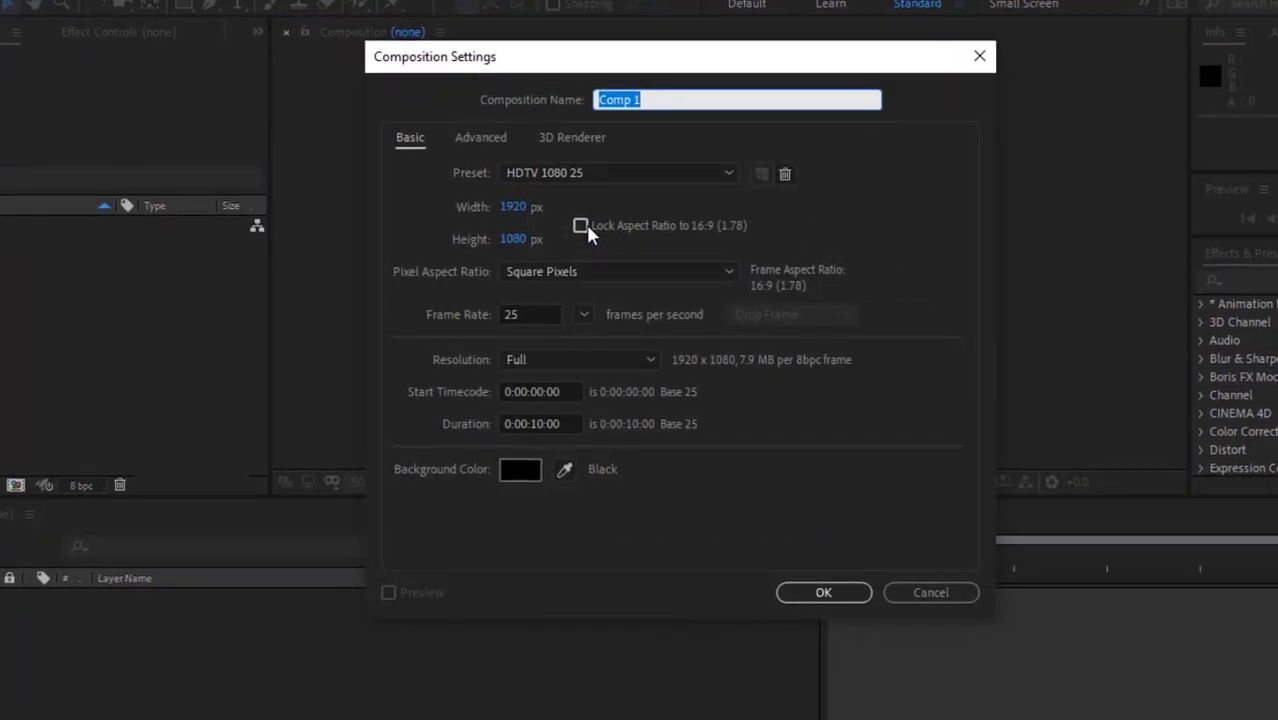
text(Rose)
key(Tab)
key(Tab)
key(Tab)
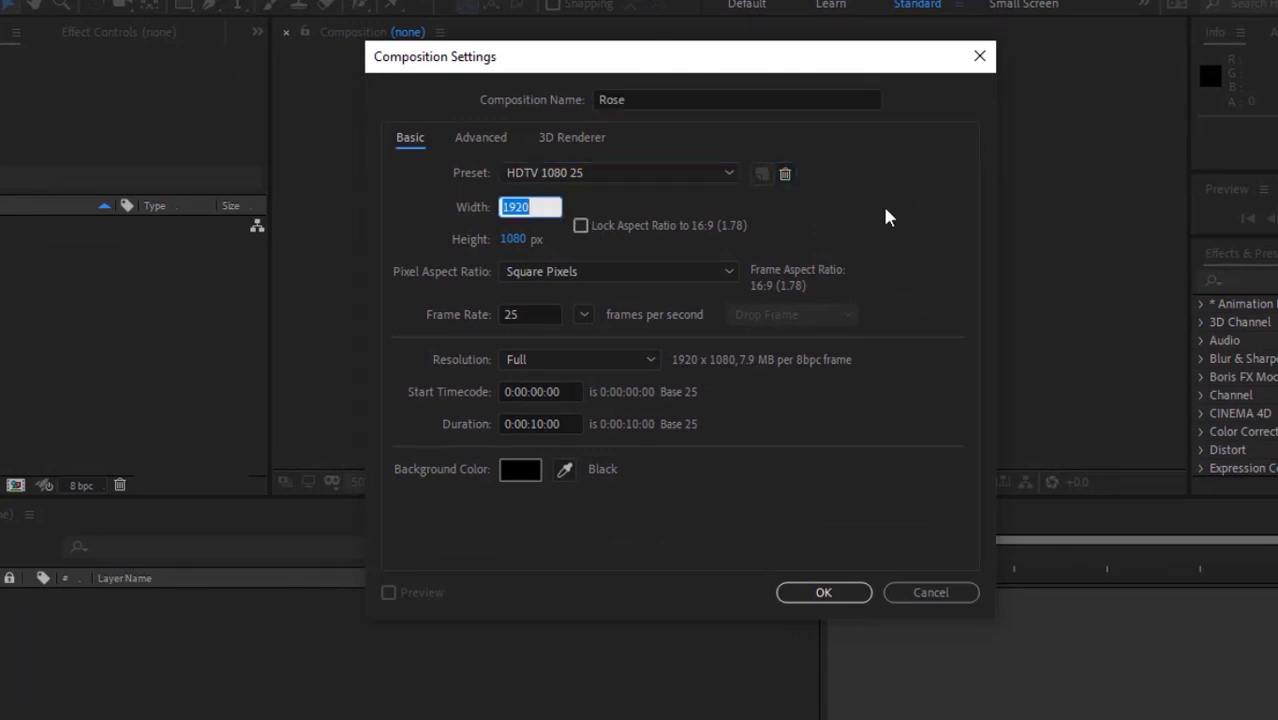
key(Tab)
key(Tab)
key(Tab)
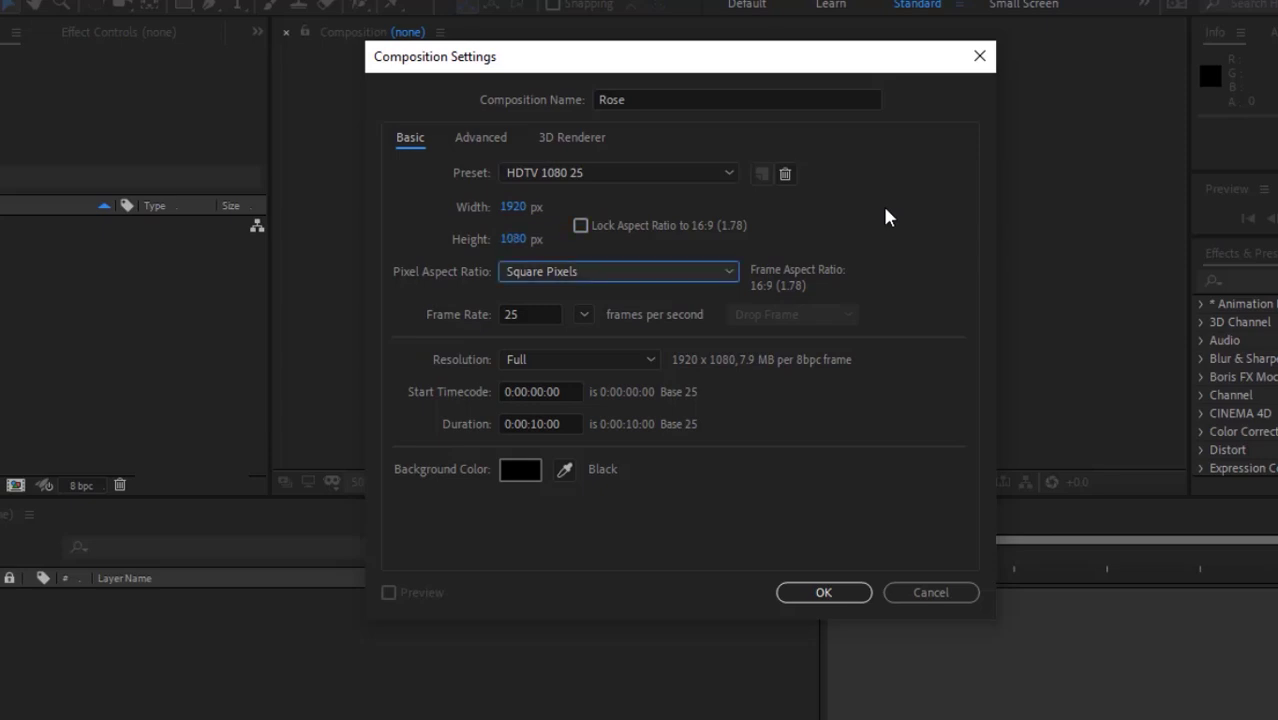
key(Tab)
key(Tab)
key(Tab)
key(Tab)
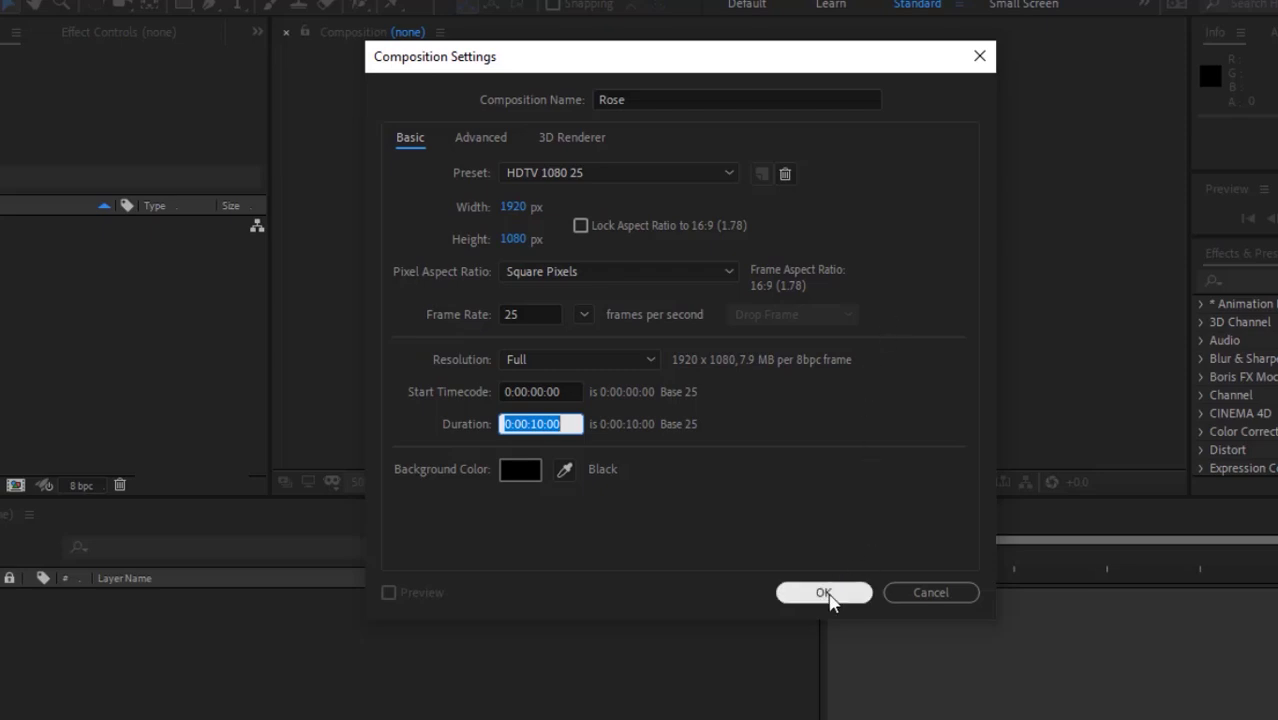
click(828, 593)
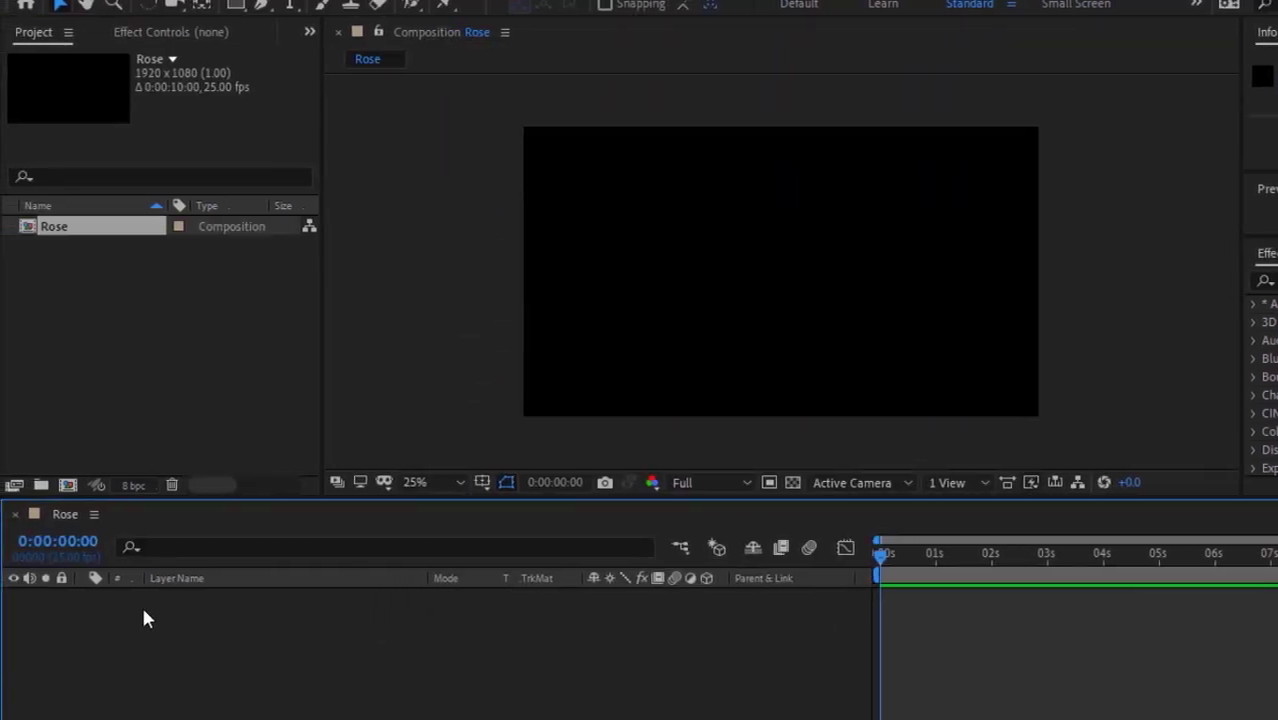
- Add a full-size solid named BG coloured dark magenta (H 308, S 65, B 14)
right_click(142, 606)
mouse_move(330, 376)
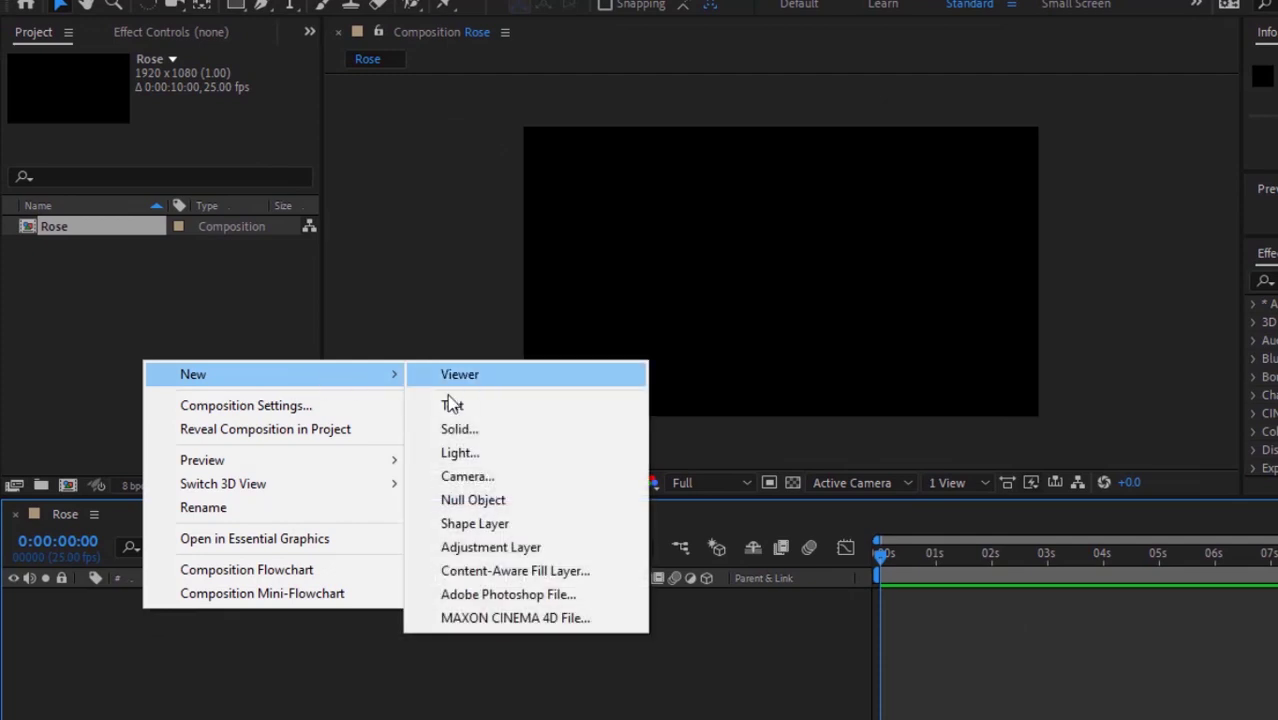
click(455, 431)
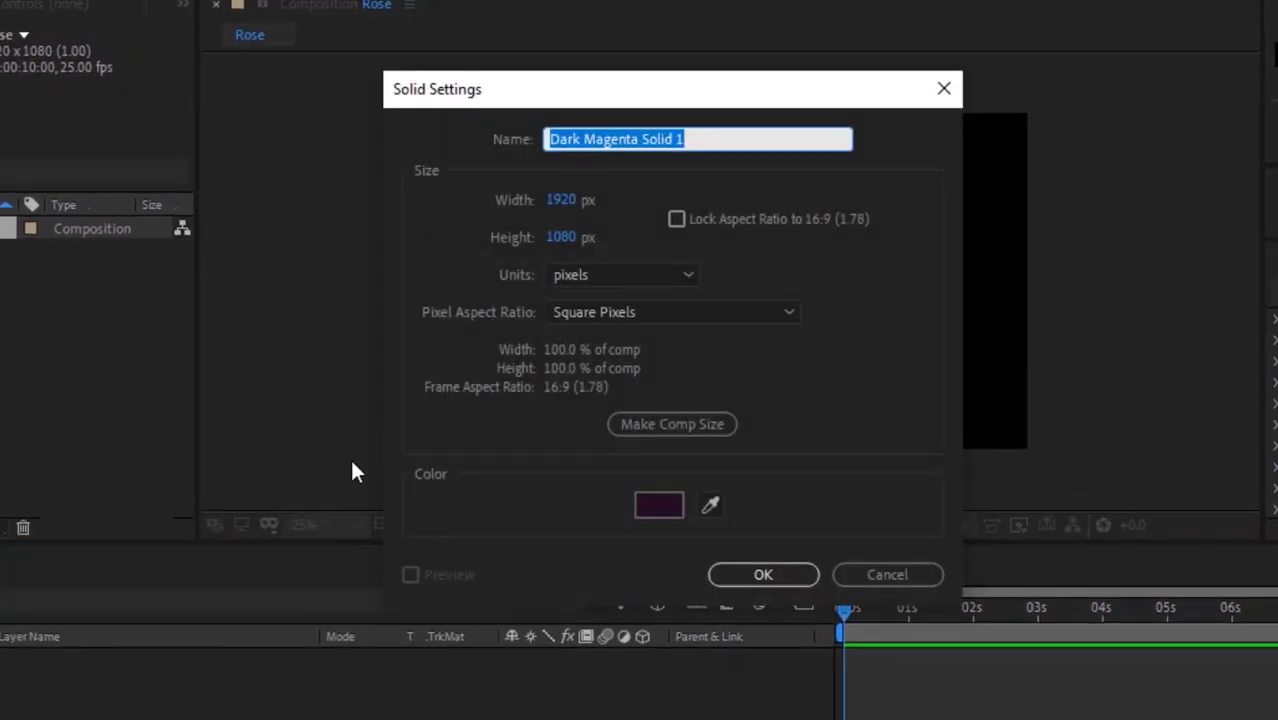
text(BG)
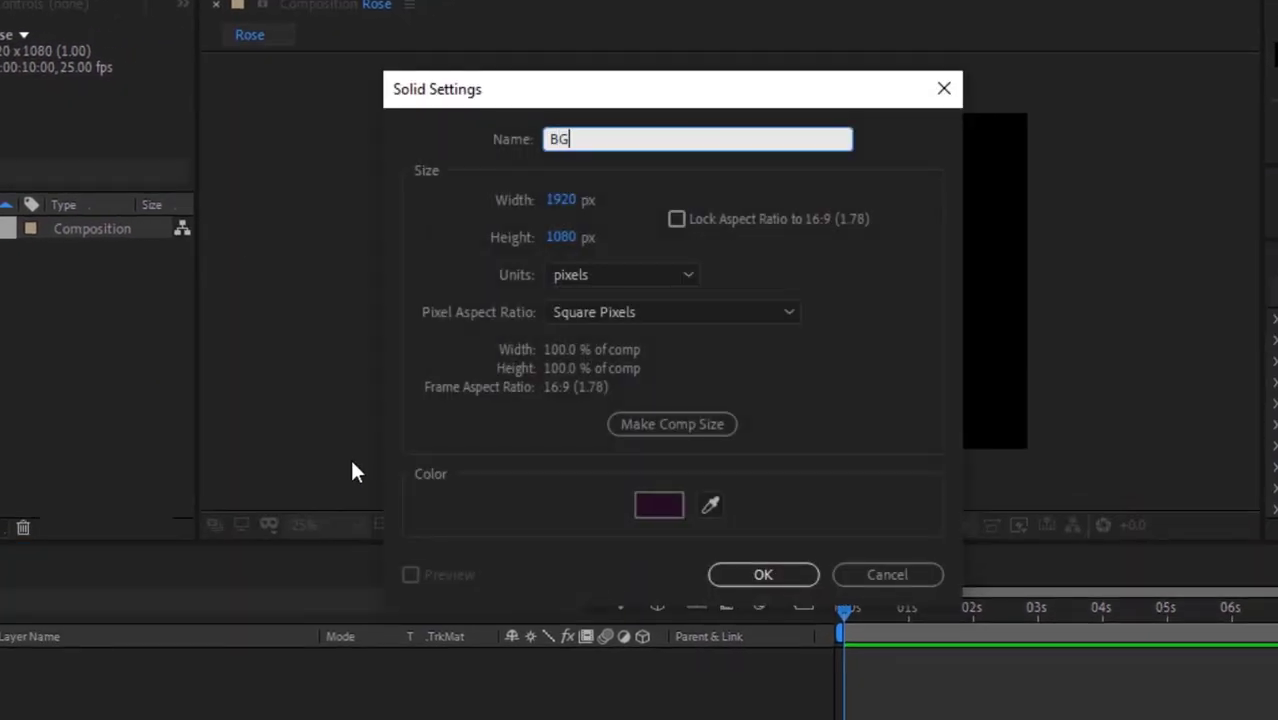
click(669, 497)
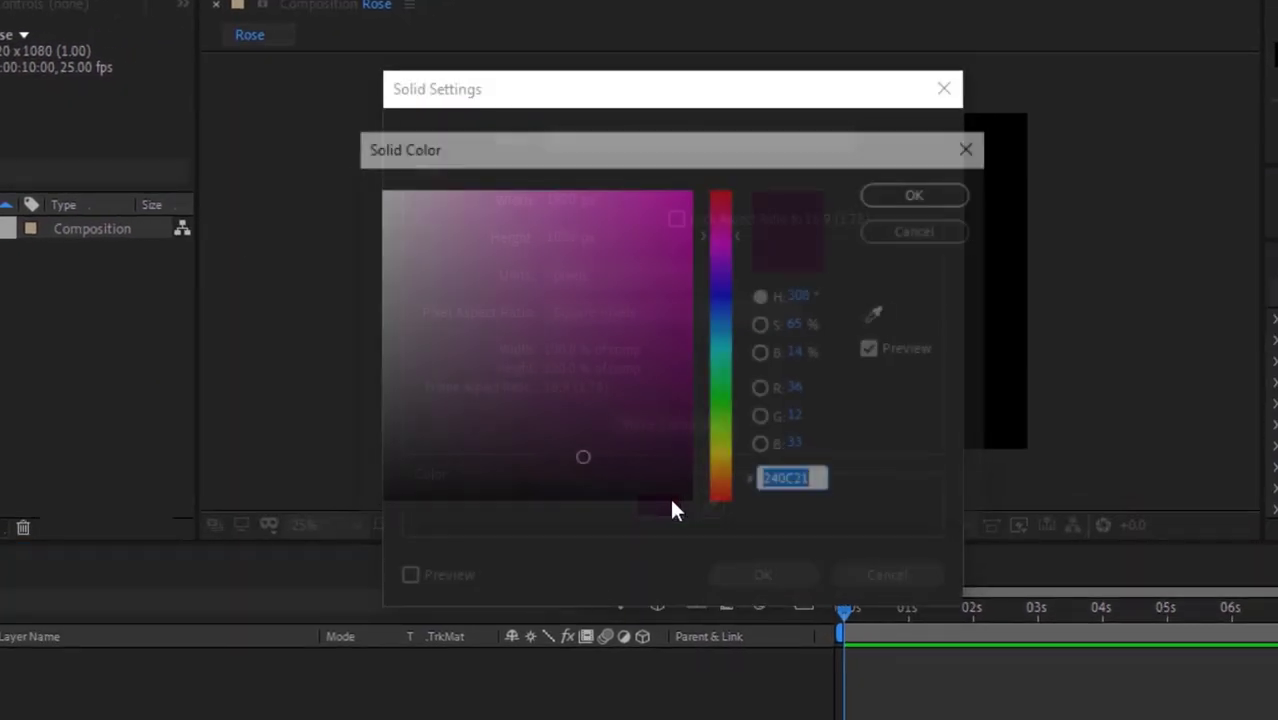
click(804, 297)
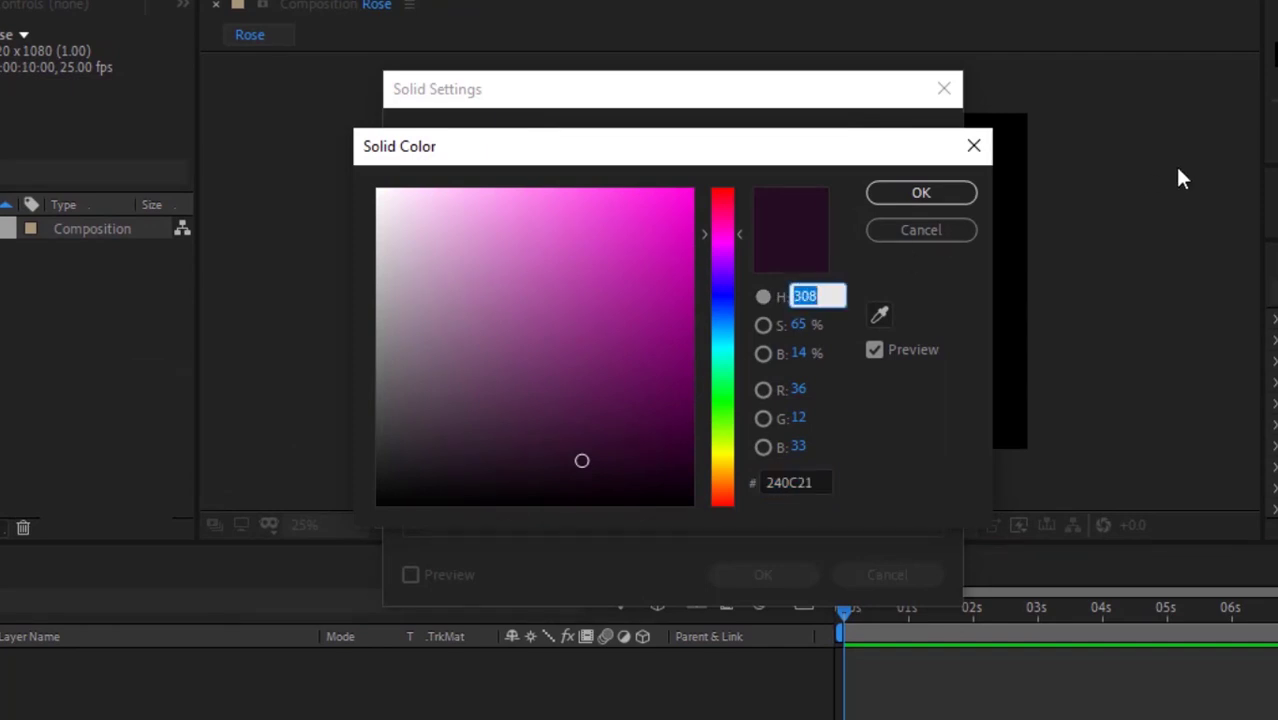
key(Tab)
key(Tab)
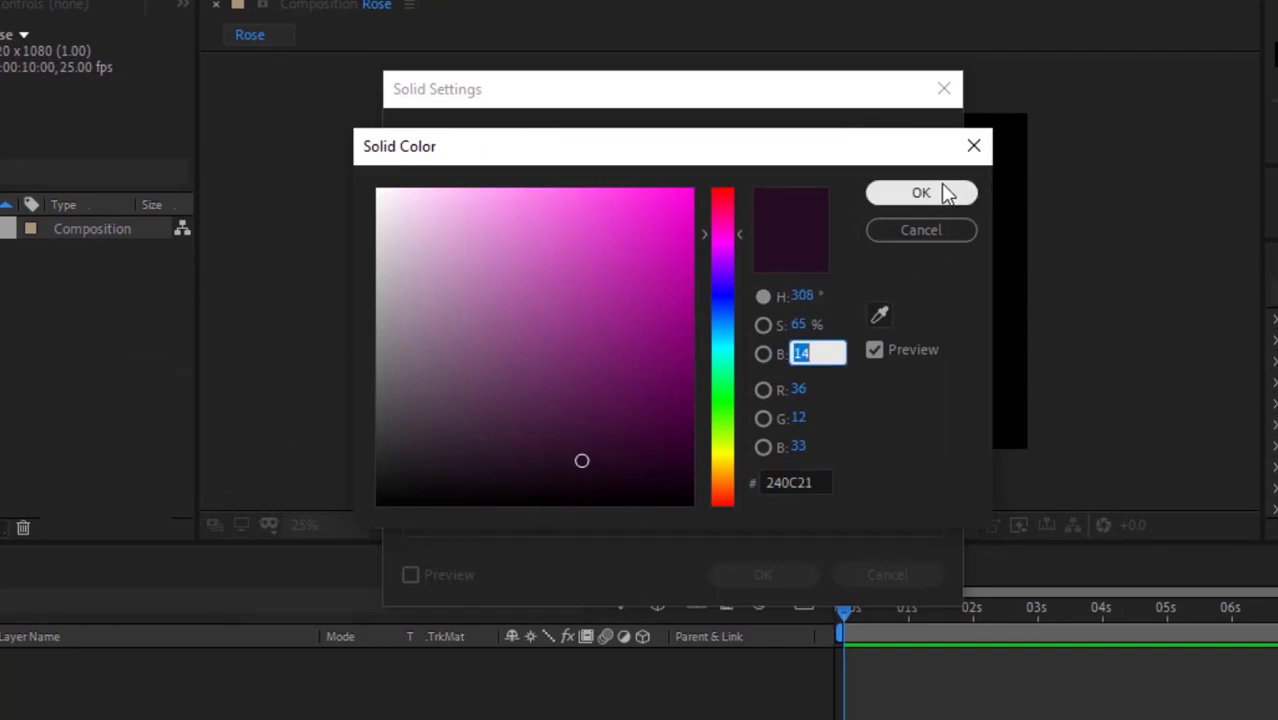
click(950, 192)
click(761, 575)
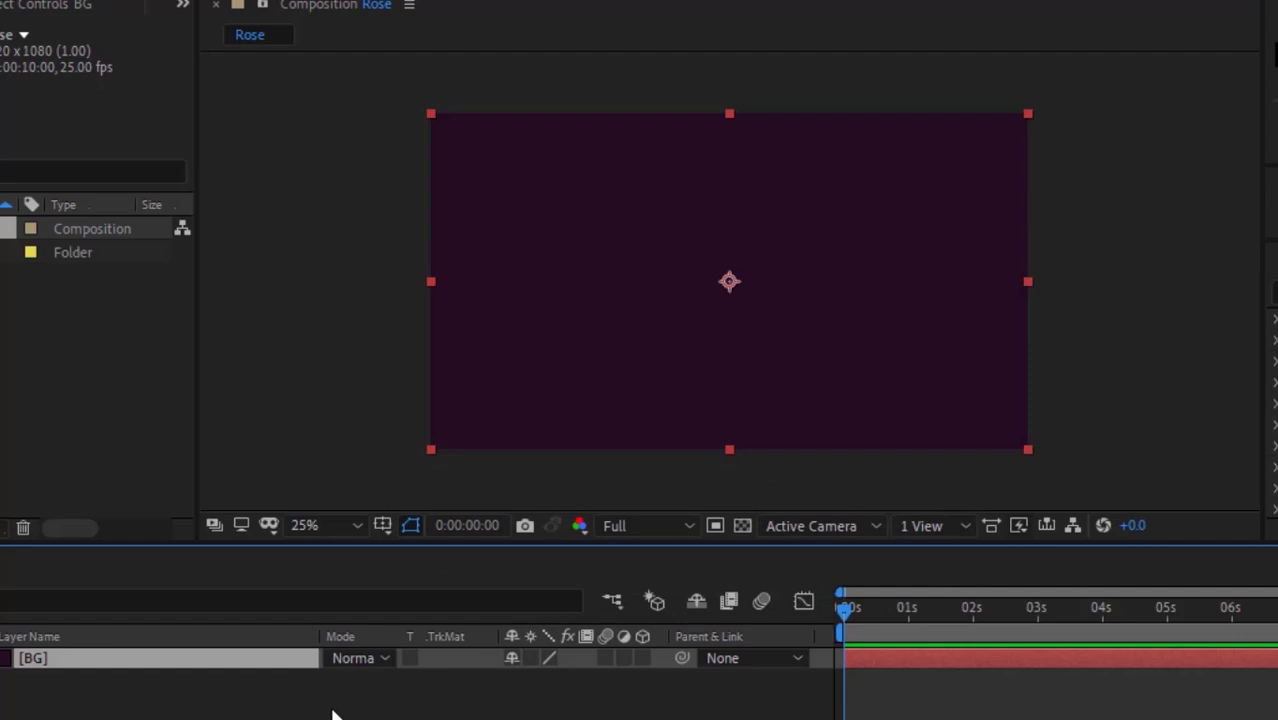
- Apply Gradient Ramp to the BG layer with its start point at 938, 290
click(1135, 313)
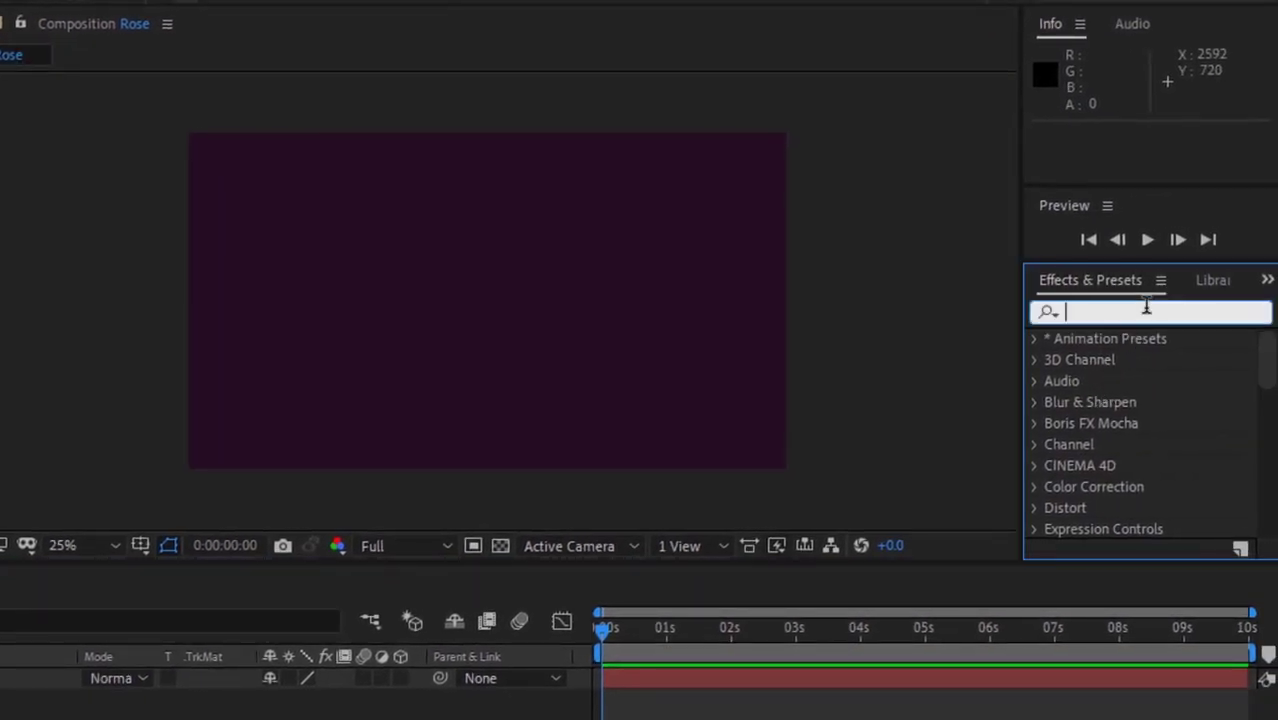
text(ramp)
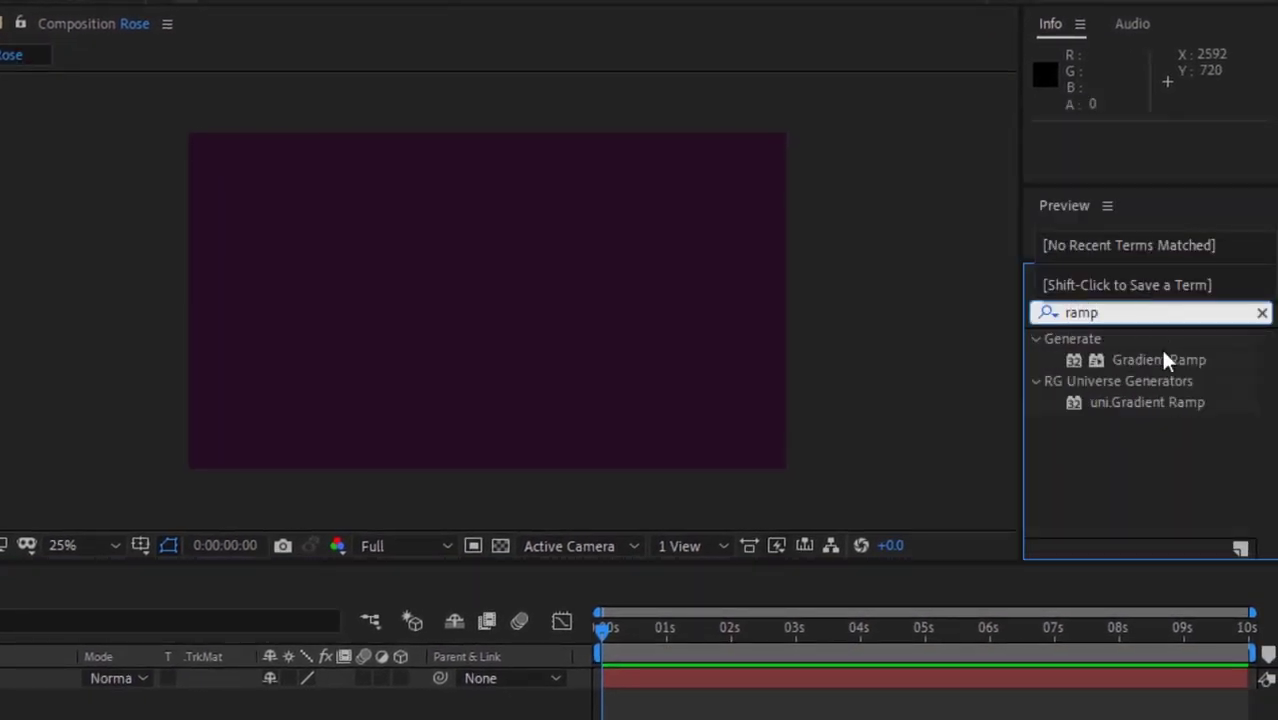
drag(1160, 362, 617, 373)
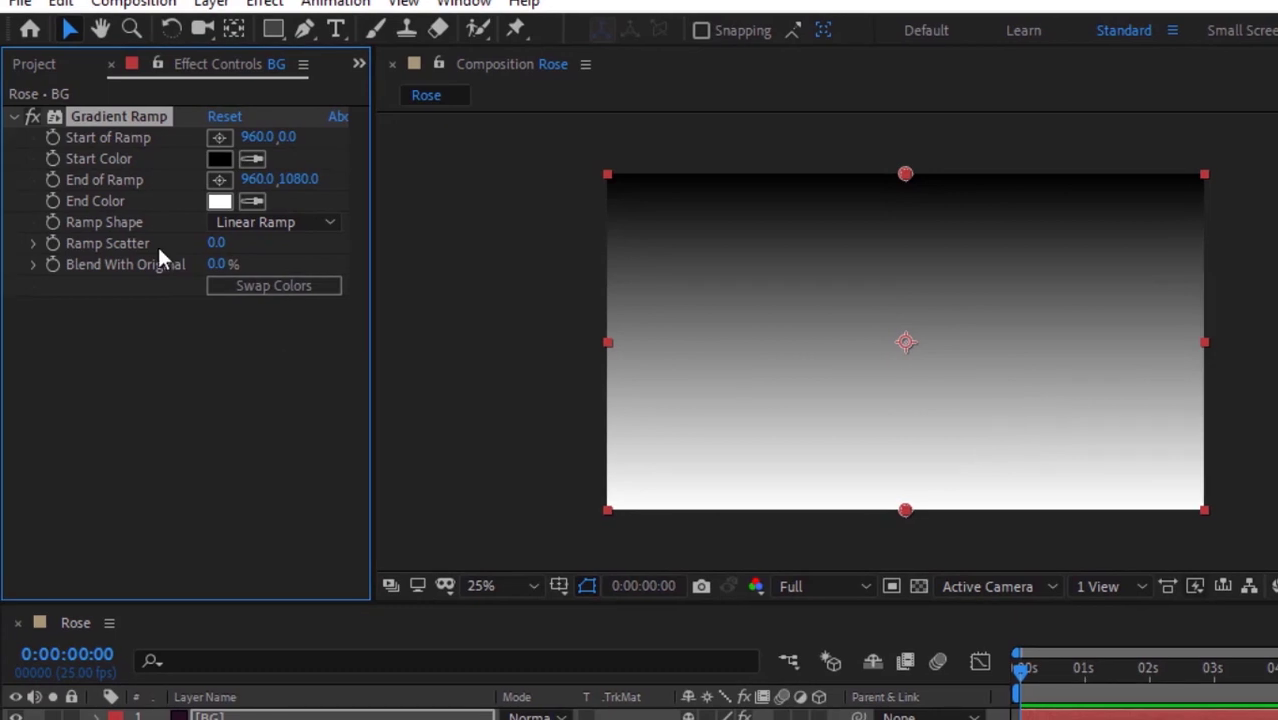
click(258, 137)
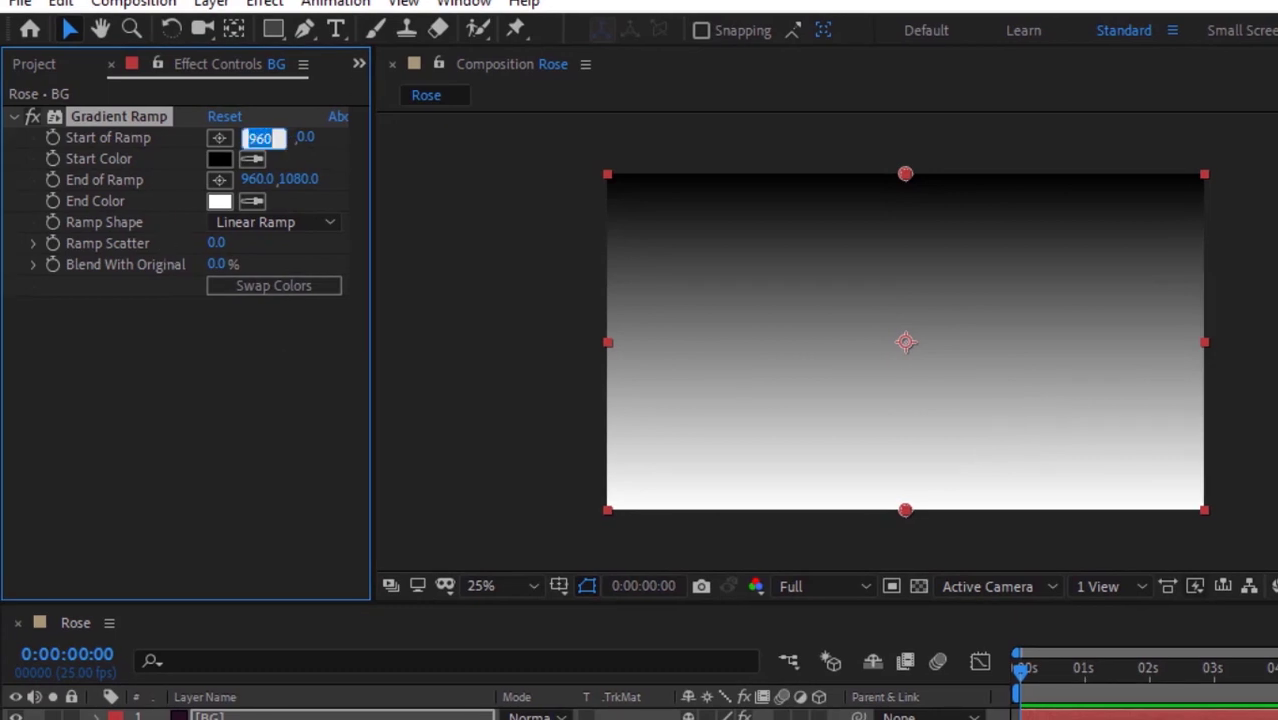
text(938)
key(Tab)
text(290)
key(Return)
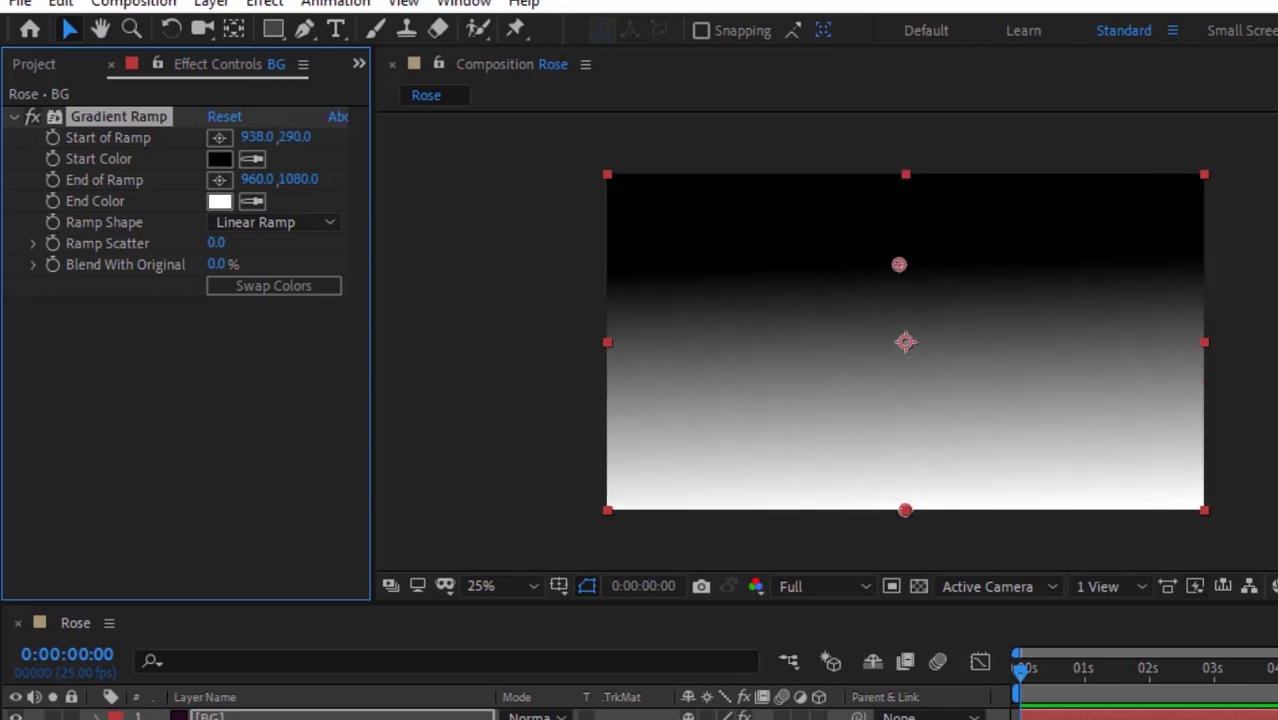
- Set the ramp's start colour to purple (H 296, S 60, B 38)
click(219, 159)
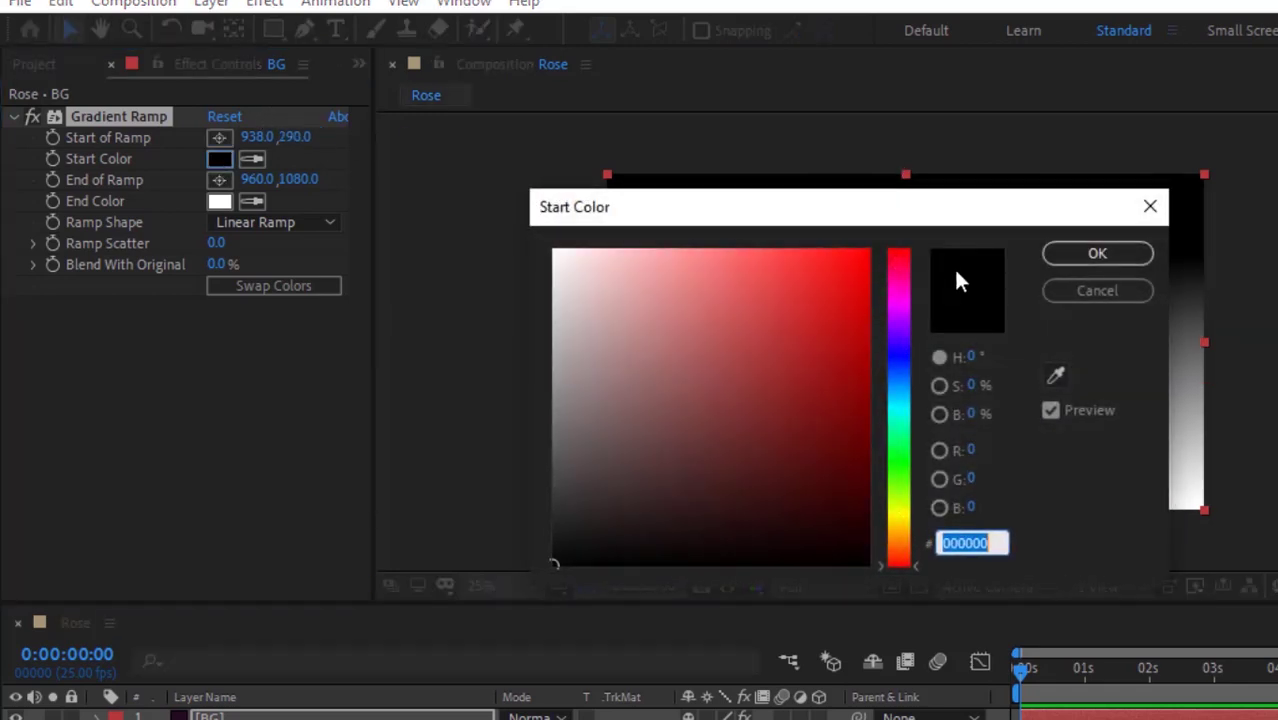
click(968, 358)
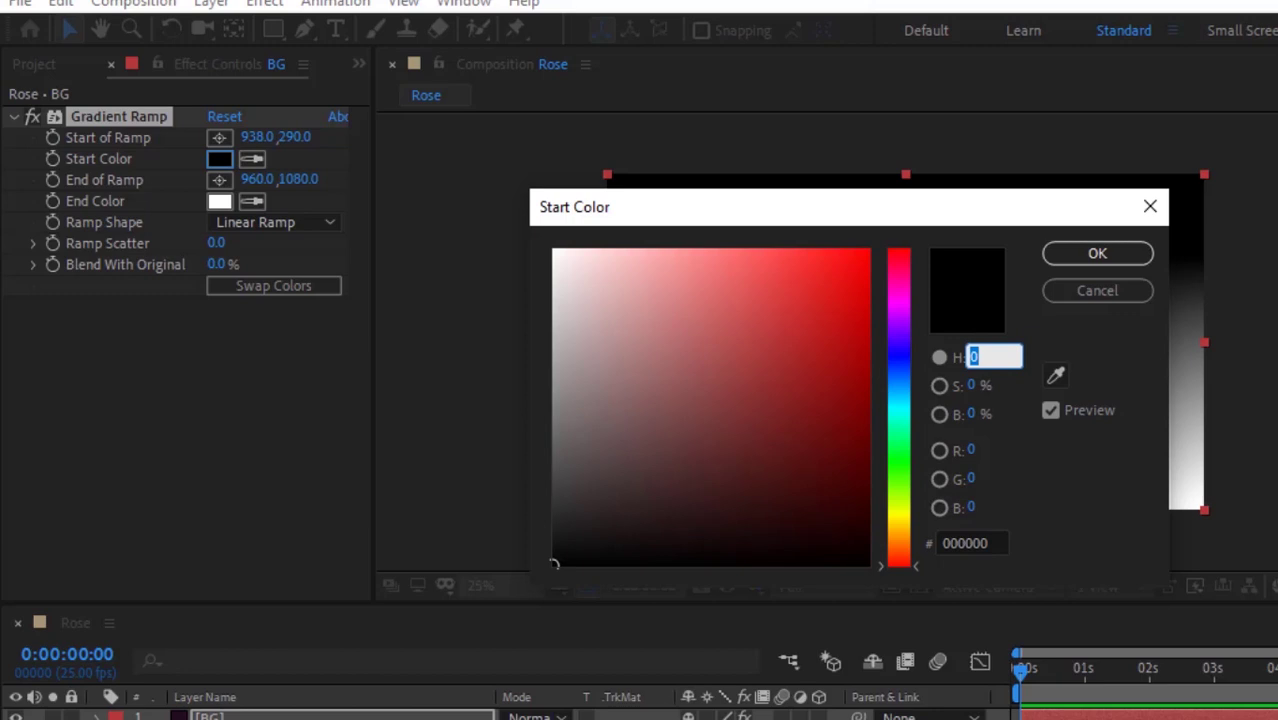
text(29)
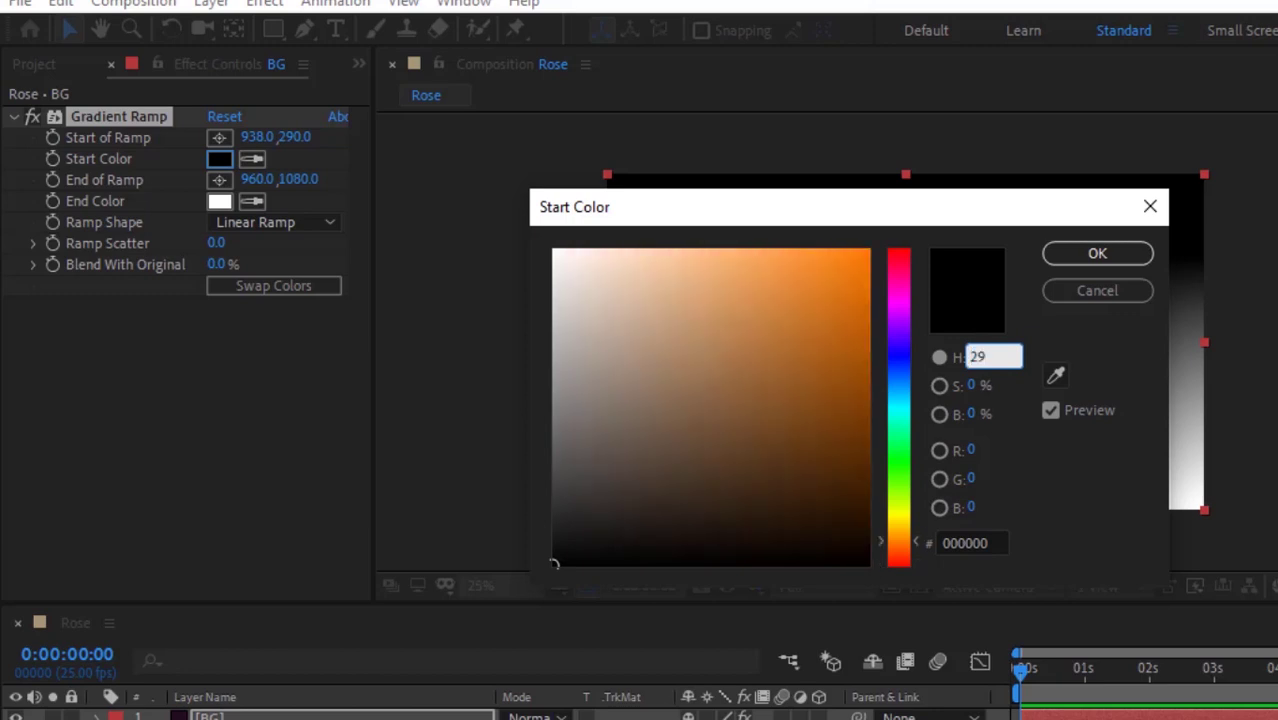
text(6)
key(Tab)
text(60)
key(Tab)
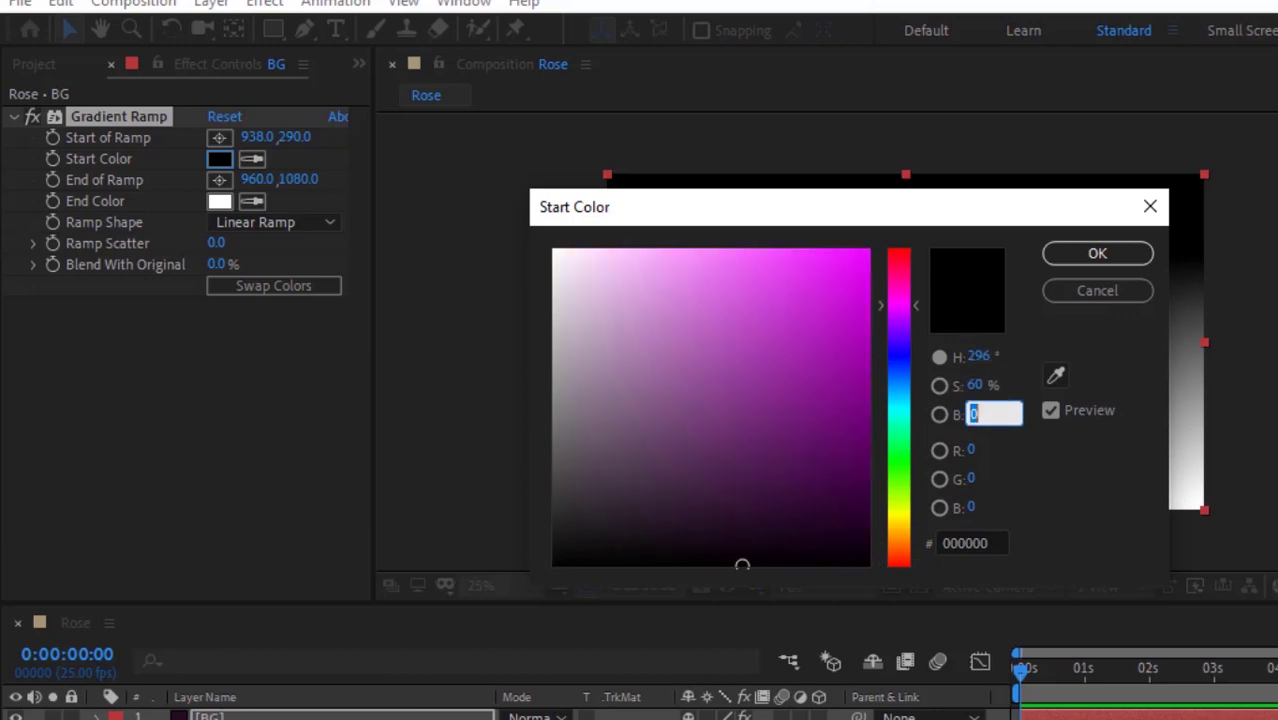
text(38)
key(Return)
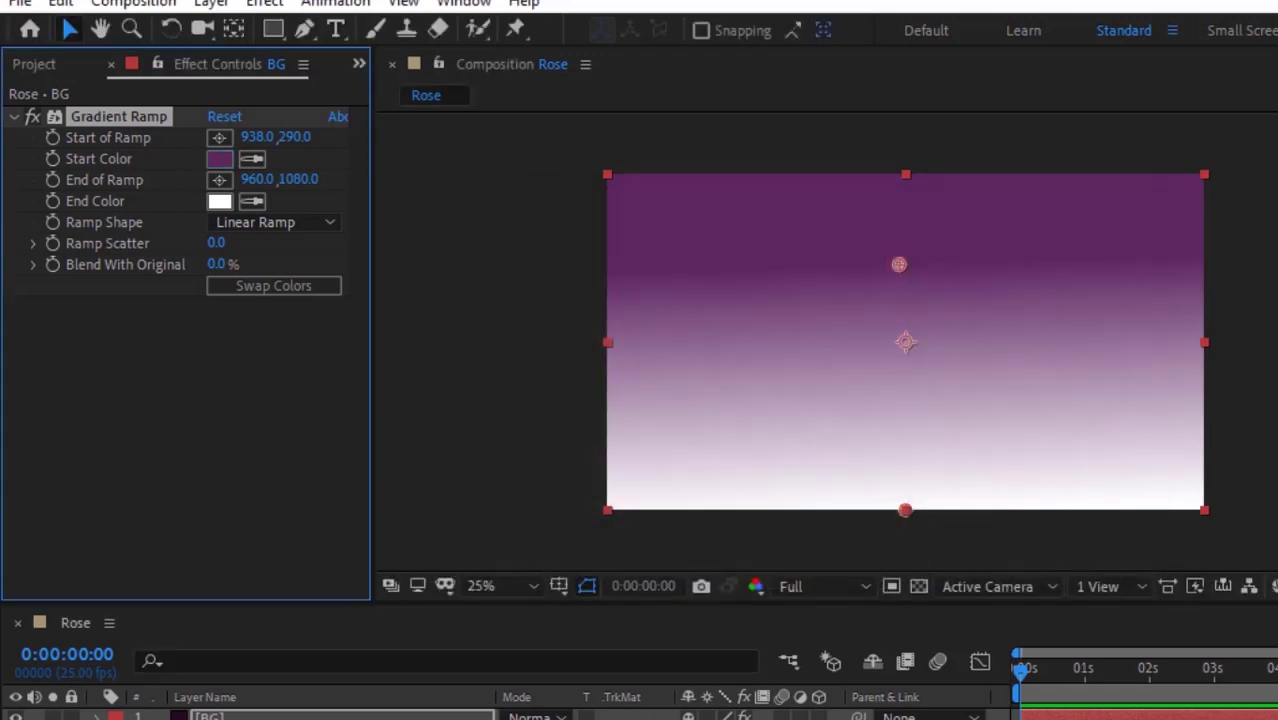
- Make the gradient radial with its end point at 40, 1056
click(313, 223)
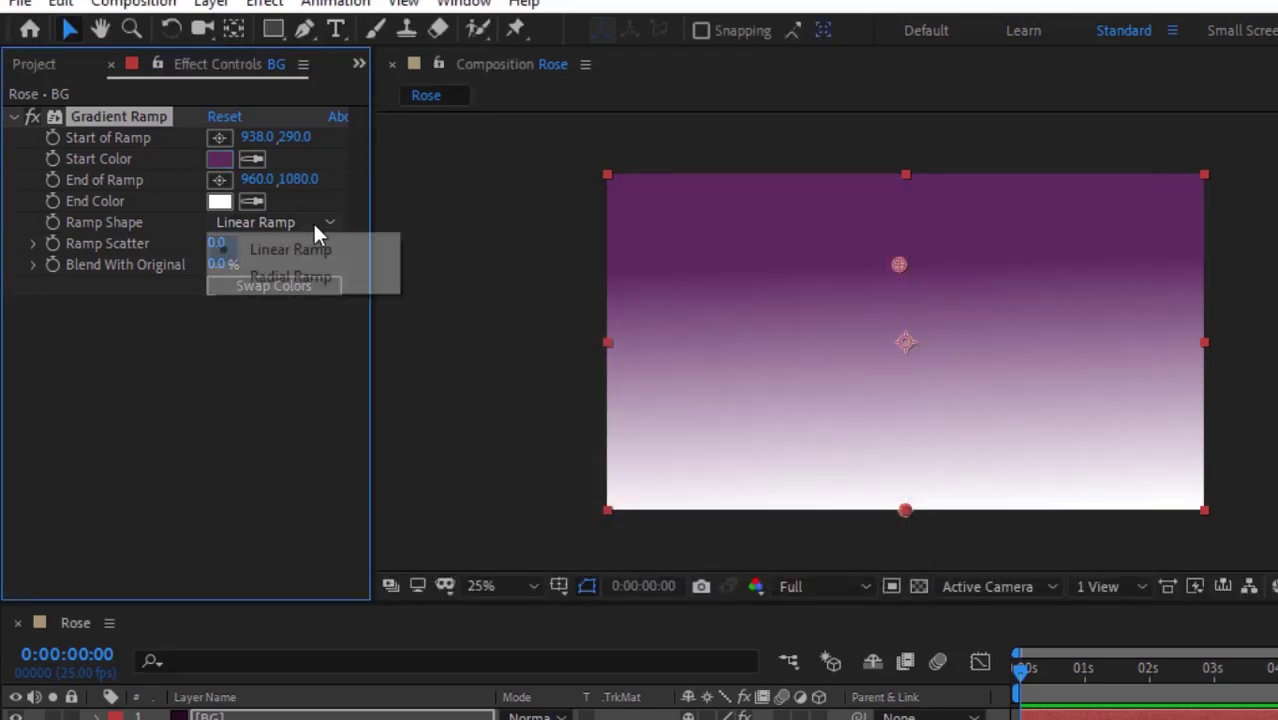
click(300, 283)
click(257, 180)
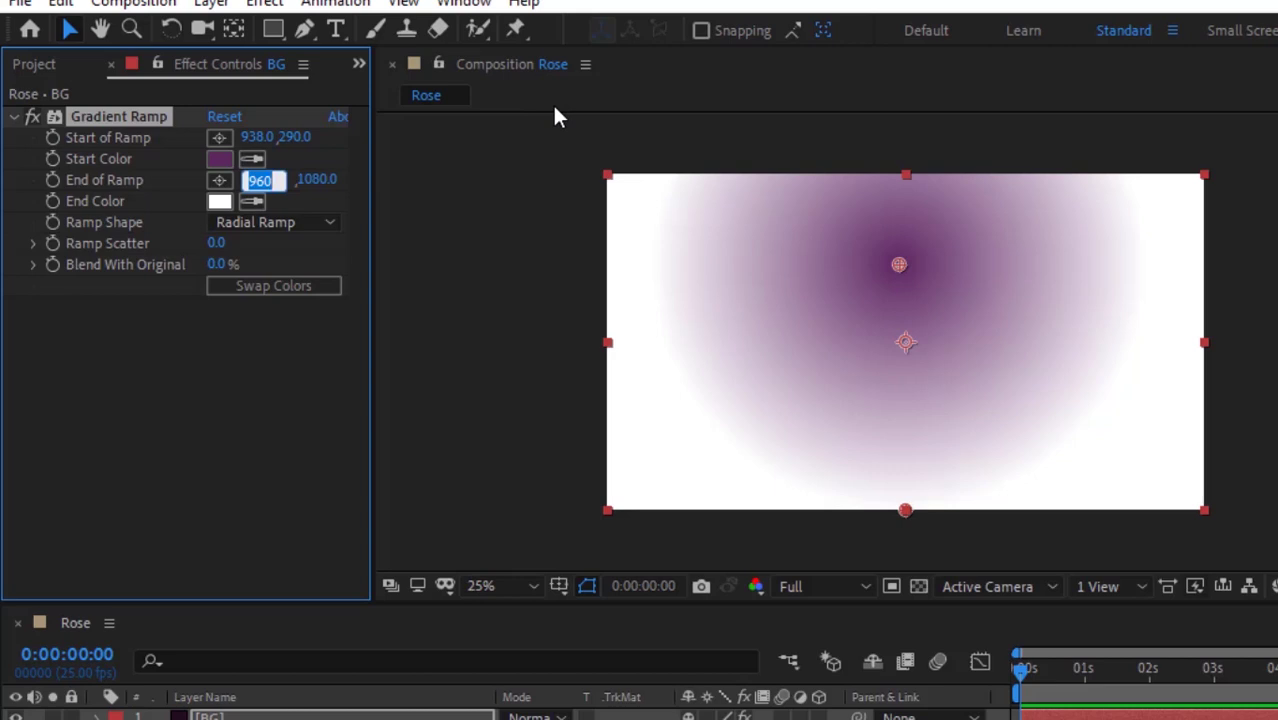
text(40)
key(Tab)
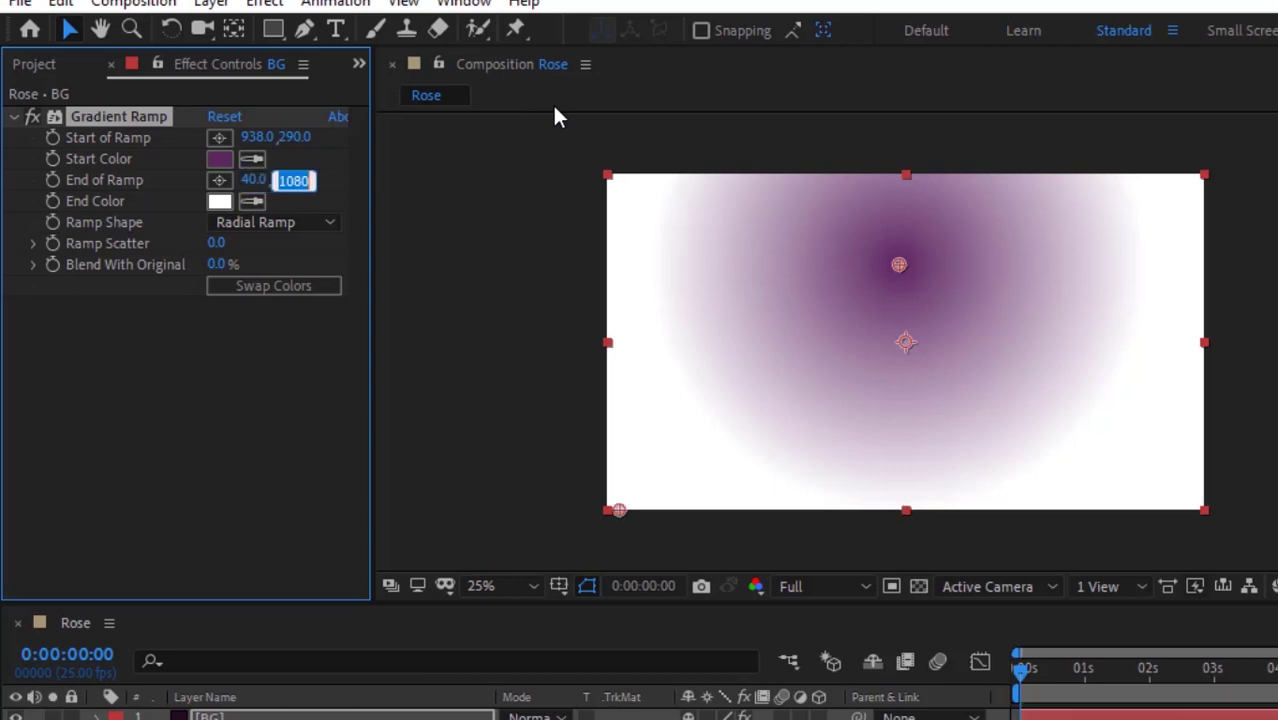
text(1056)
key(Return)
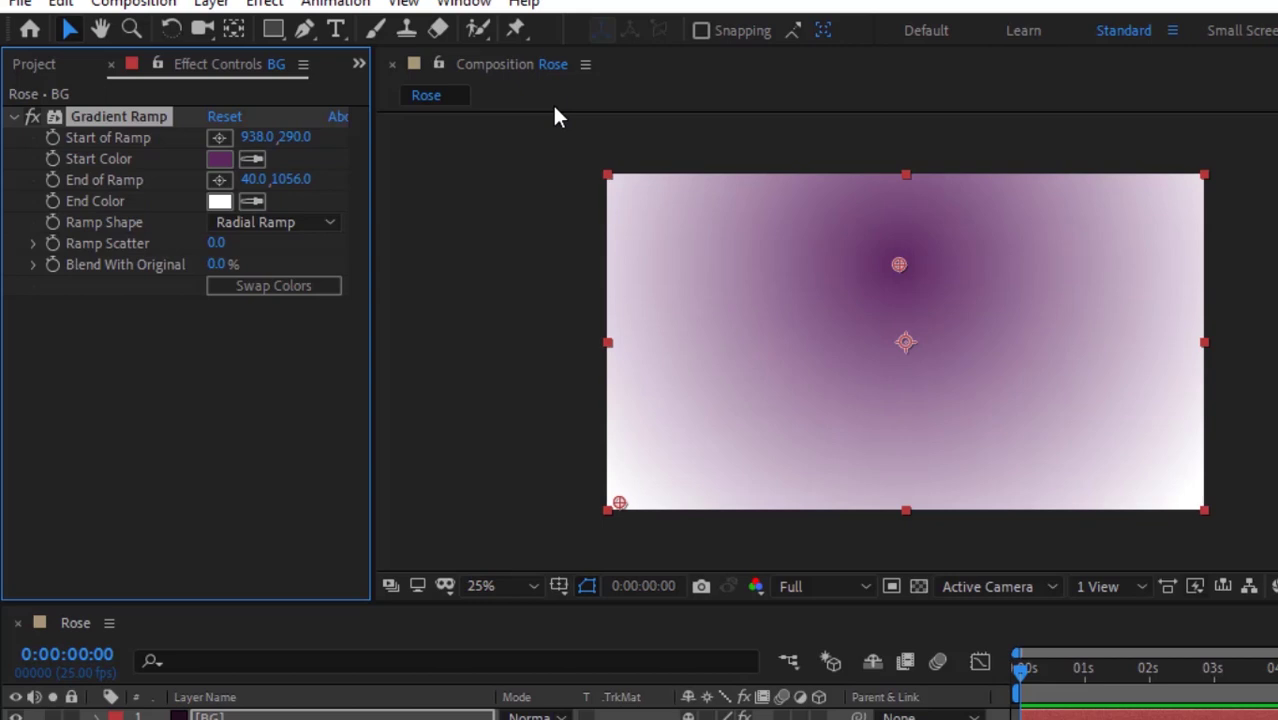
- Set the ramp's end colour to dark magenta (H 318, S 67, B 16)
click(218, 202)
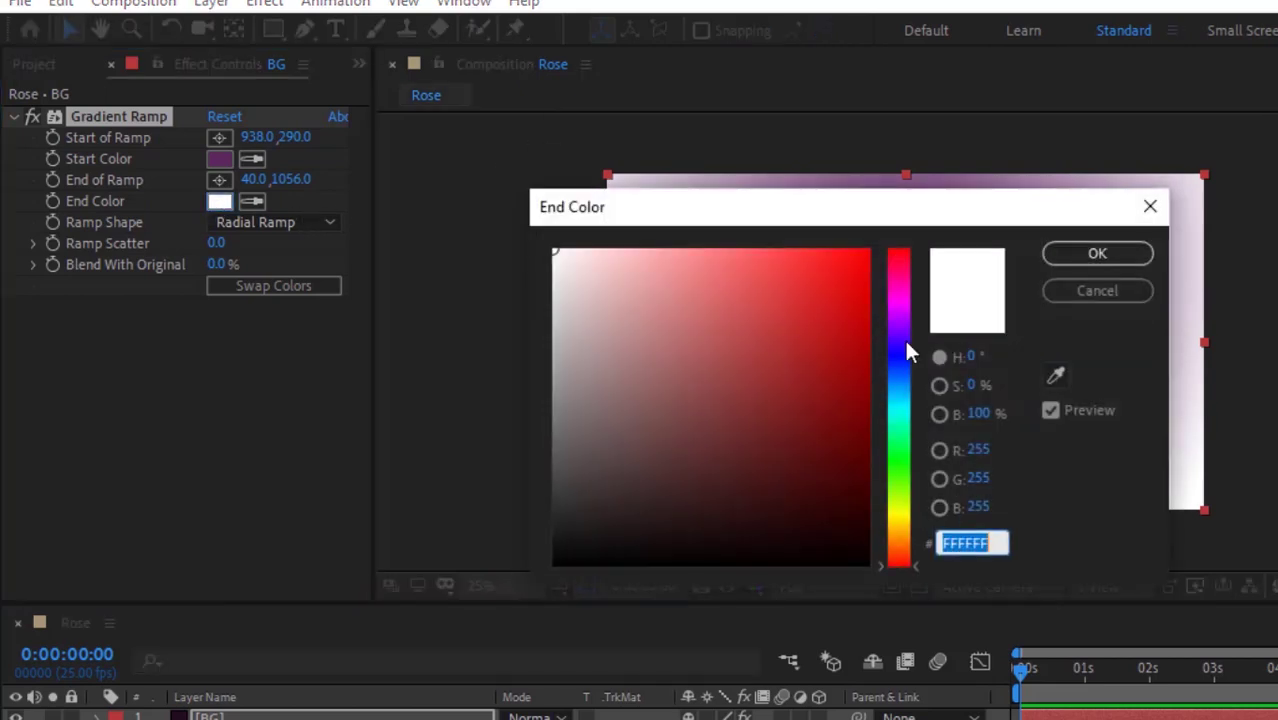
click(966, 357)
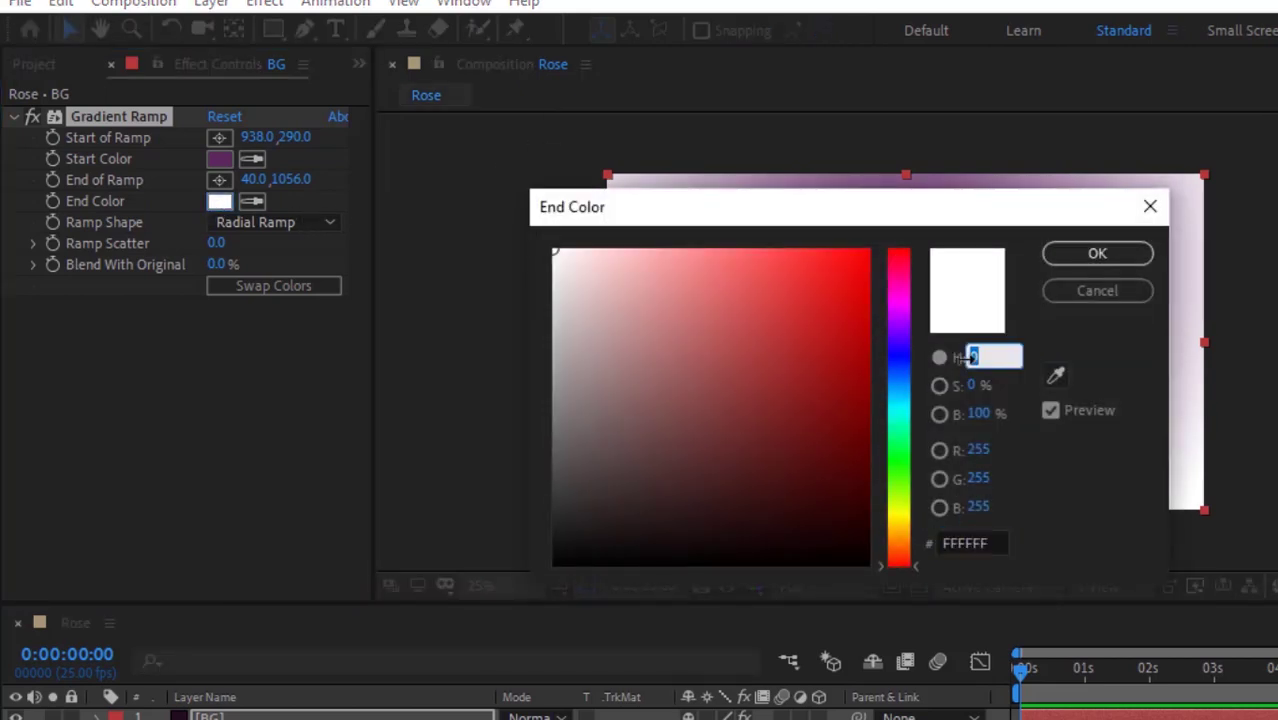
text(318)
key(Tab)
text(67)
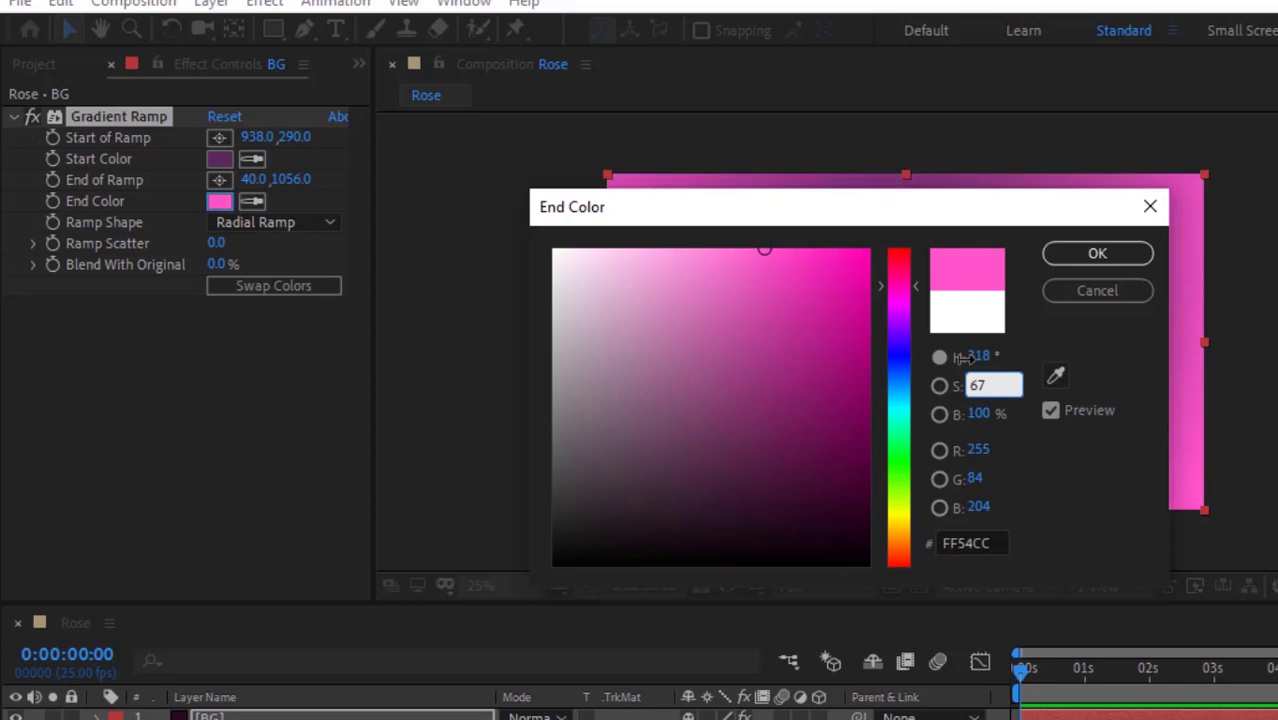
key(Tab)
text(16)
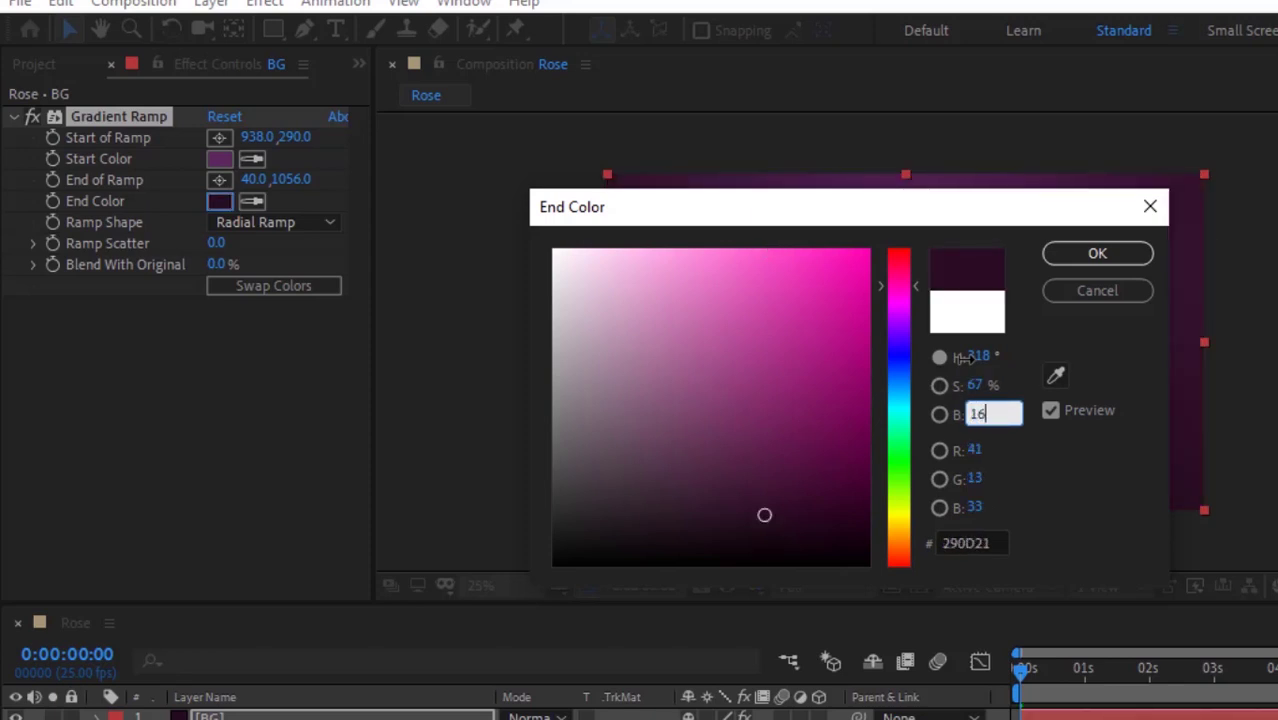
key(Return)
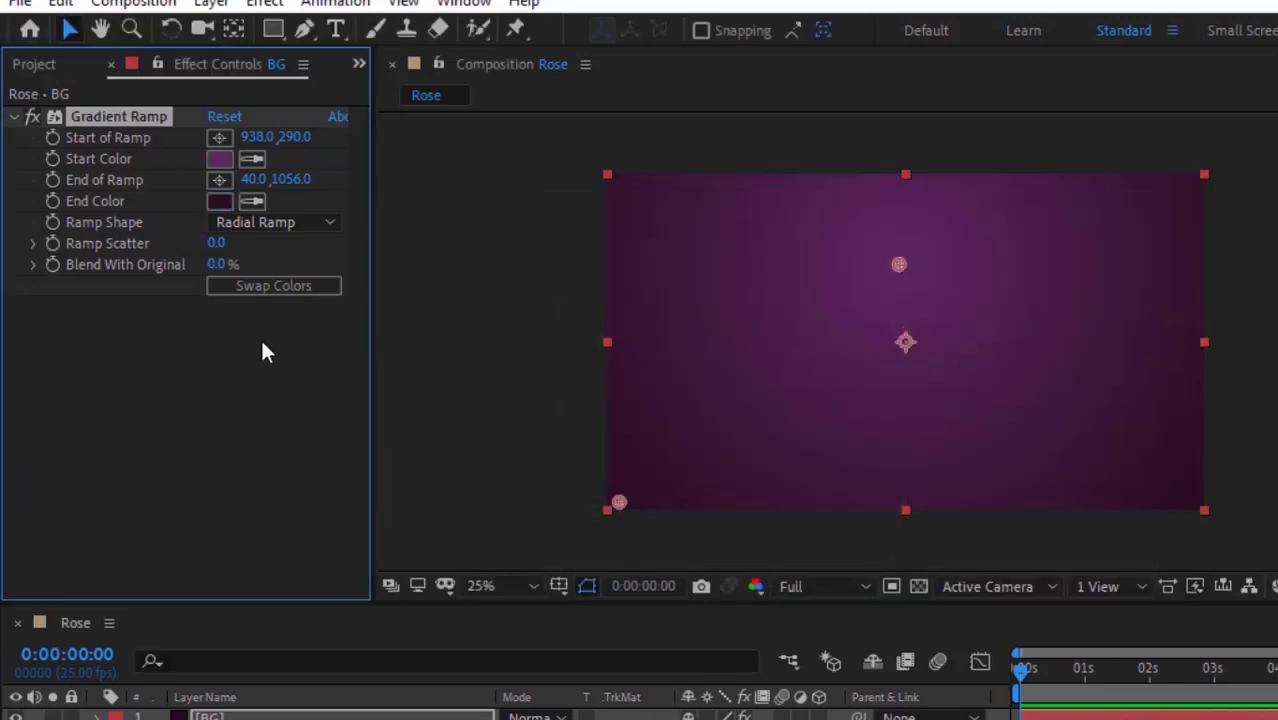
- Raise the Ramp Scatter value to smooth out gradient banding
click(216, 243)
text(80)
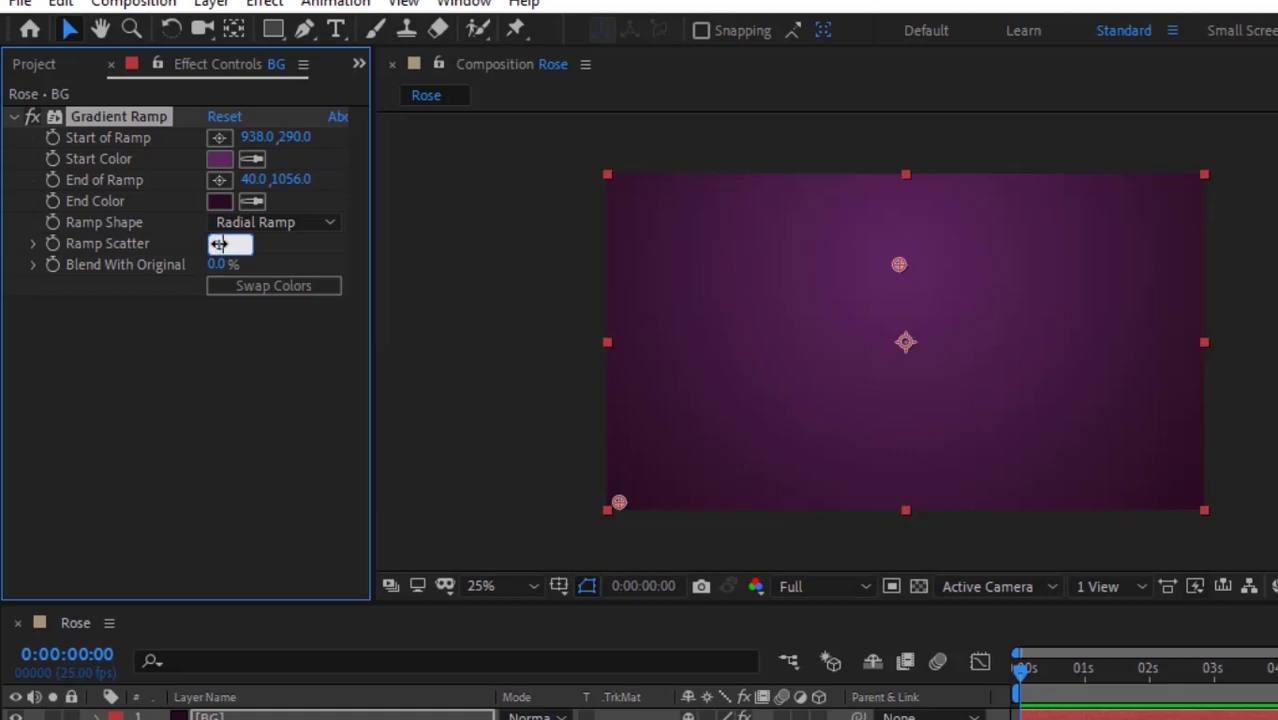
key(Return)
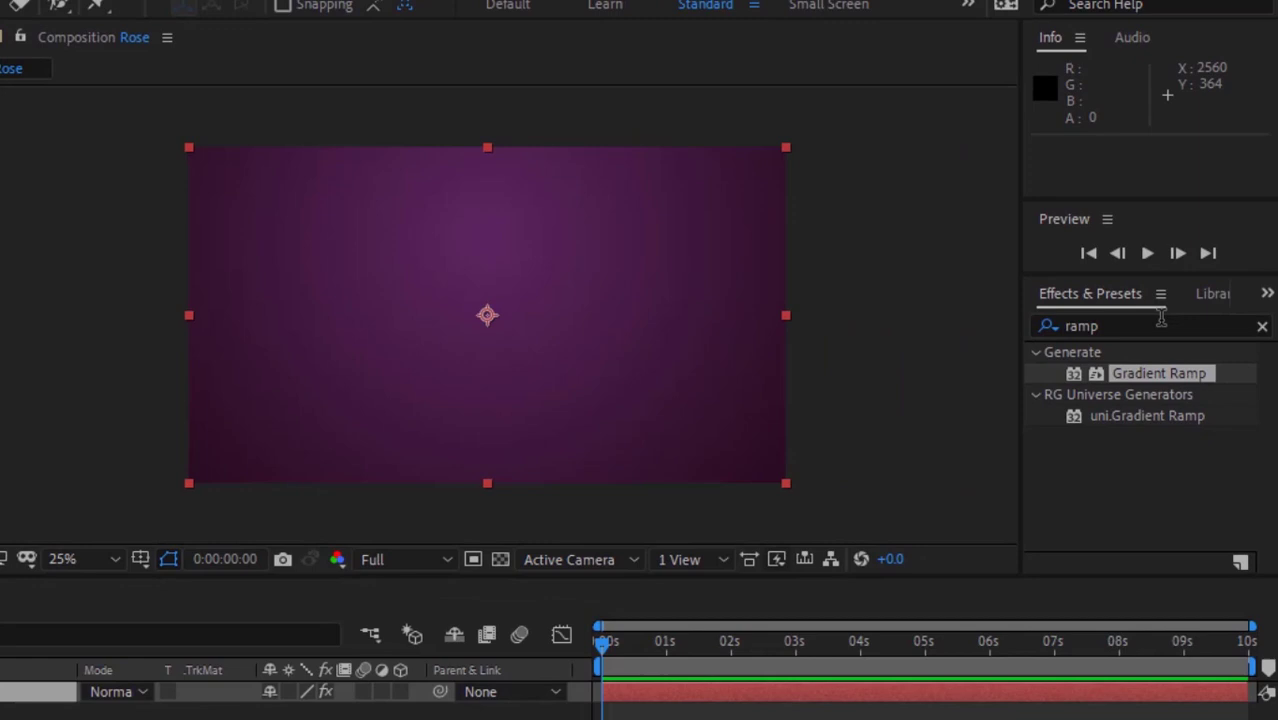
- Apply Hue/Saturation to BG with Master Saturation 9, then collapse the effect
double_click(1153, 324)
key(BackSpace)
text(hue)
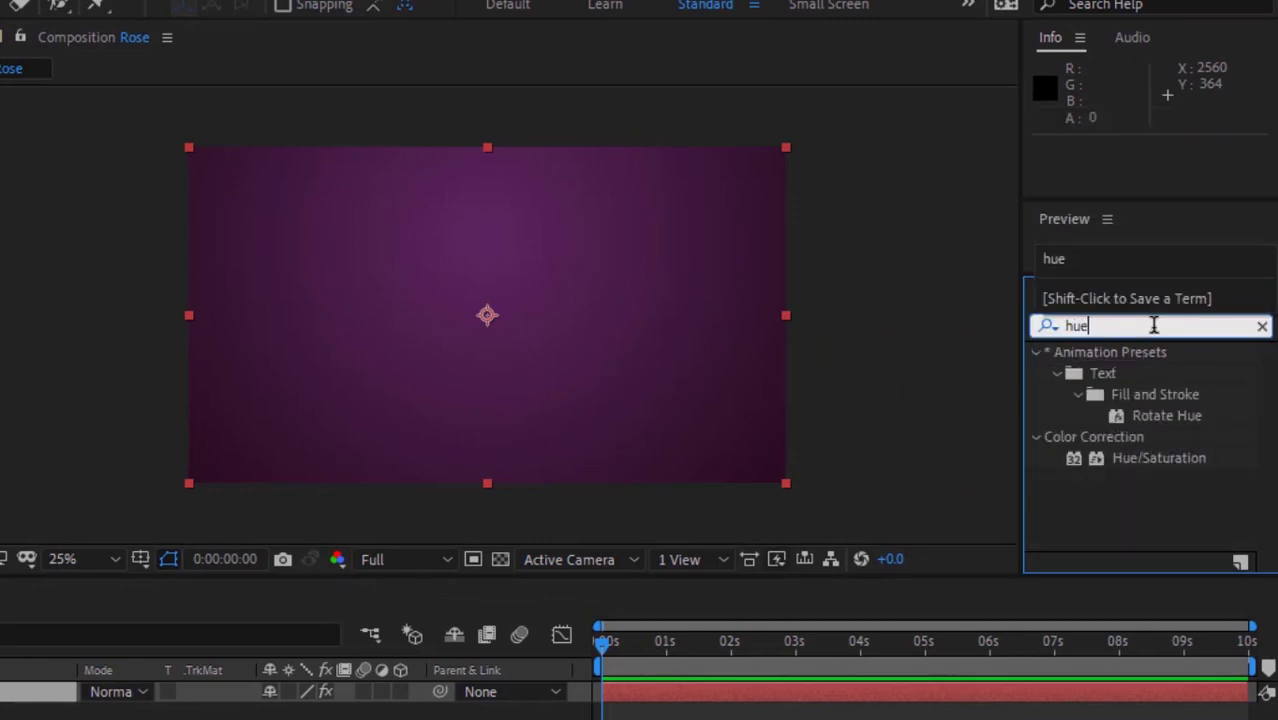
drag(1165, 460, 557, 335)
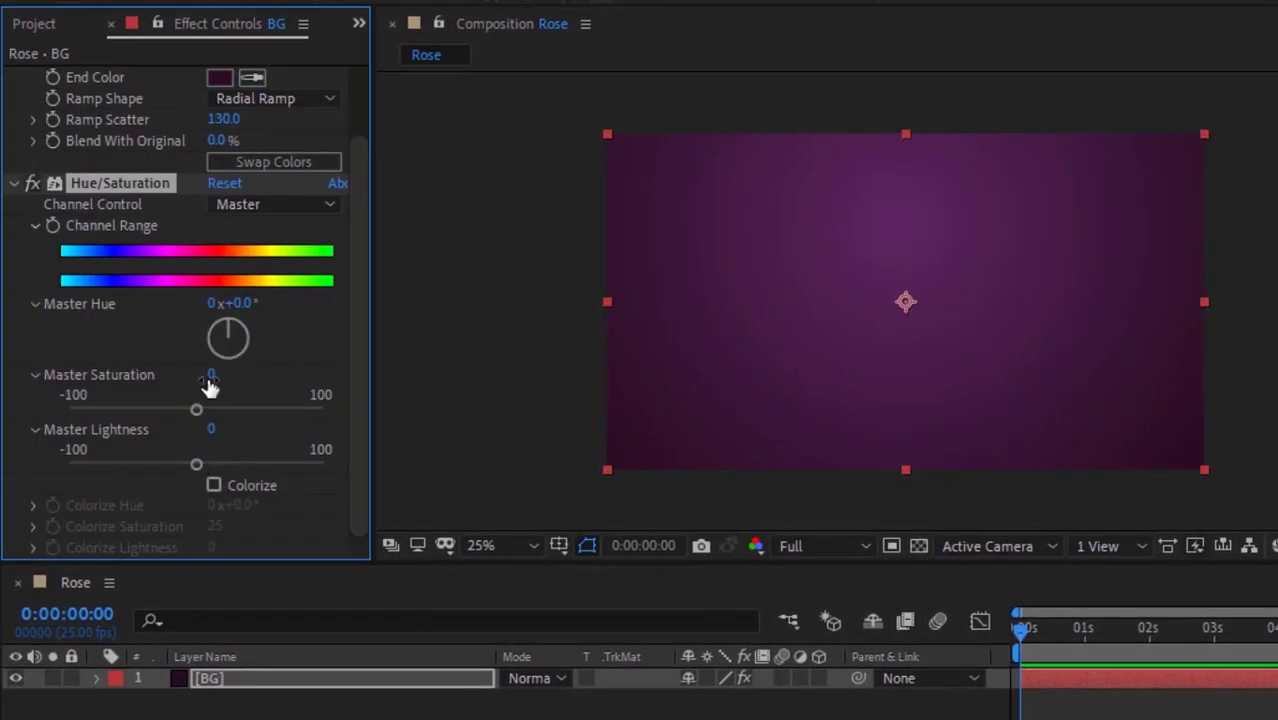
click(210, 378)
text(9)
key(Return)
click(15, 184)
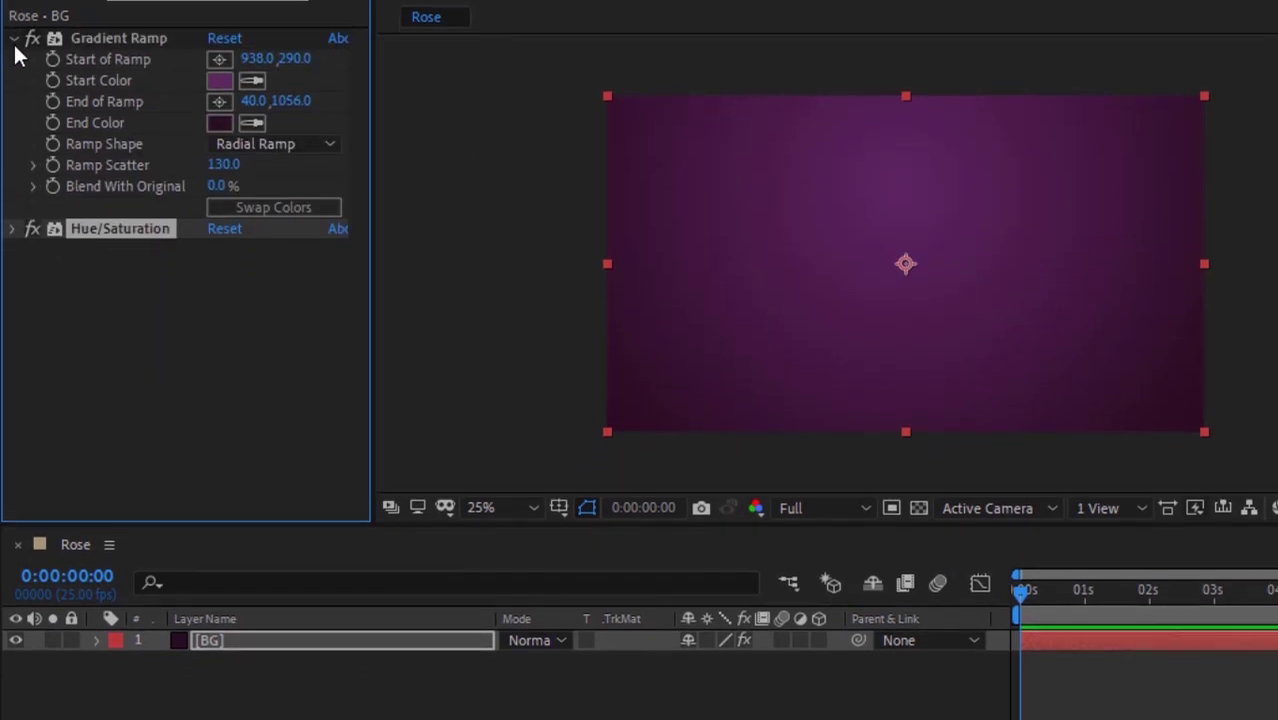
- Create a new full-size solid layer named TAO
click(143, 626)
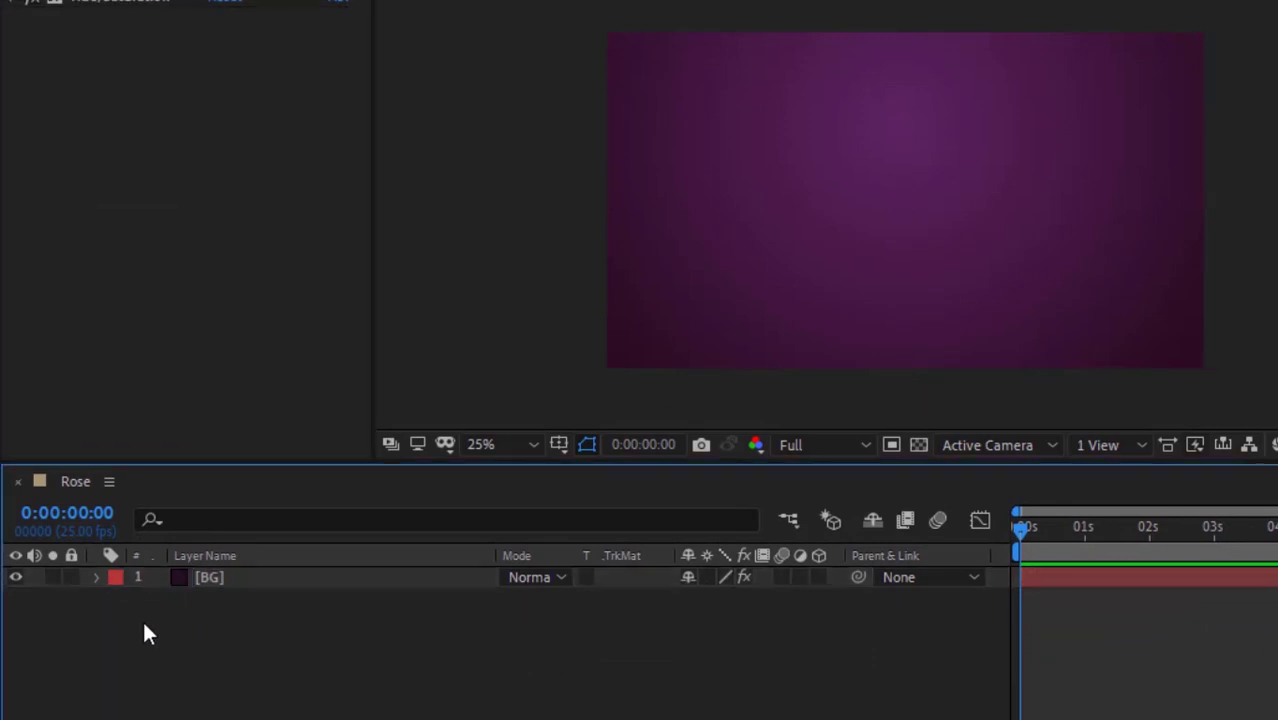
right_click(145, 633)
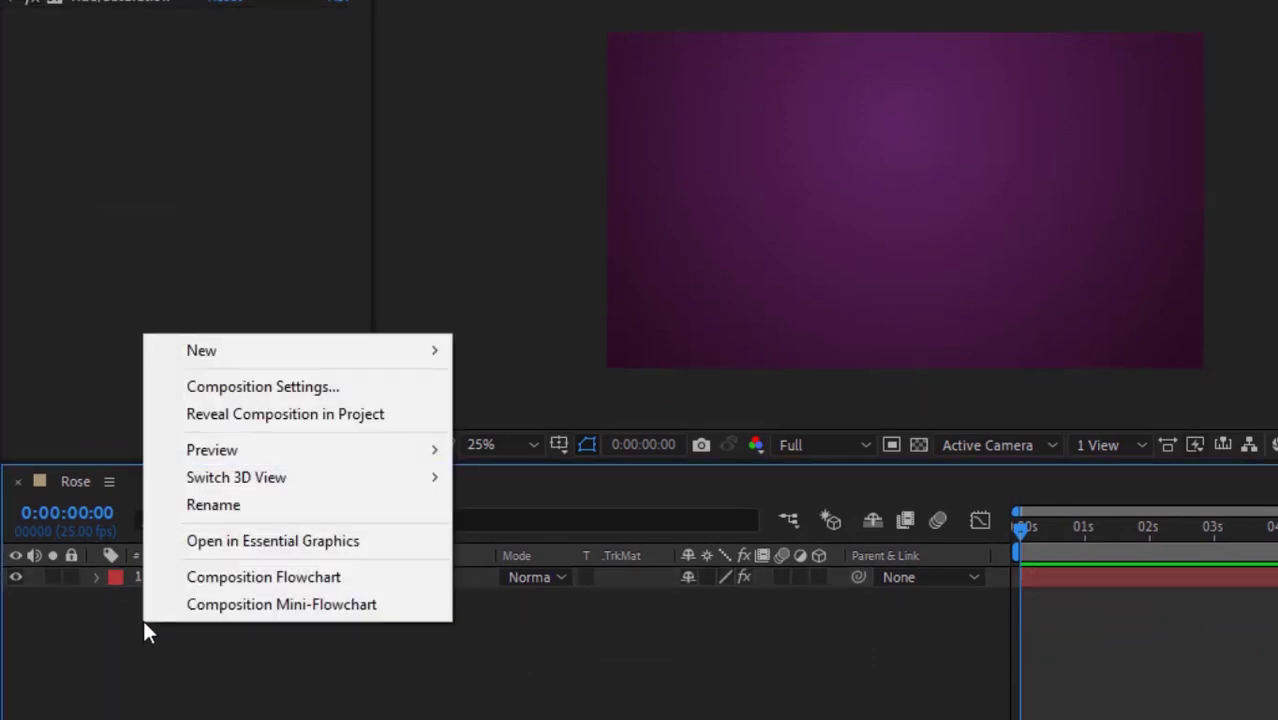
mouse_move(320, 357)
click(505, 420)
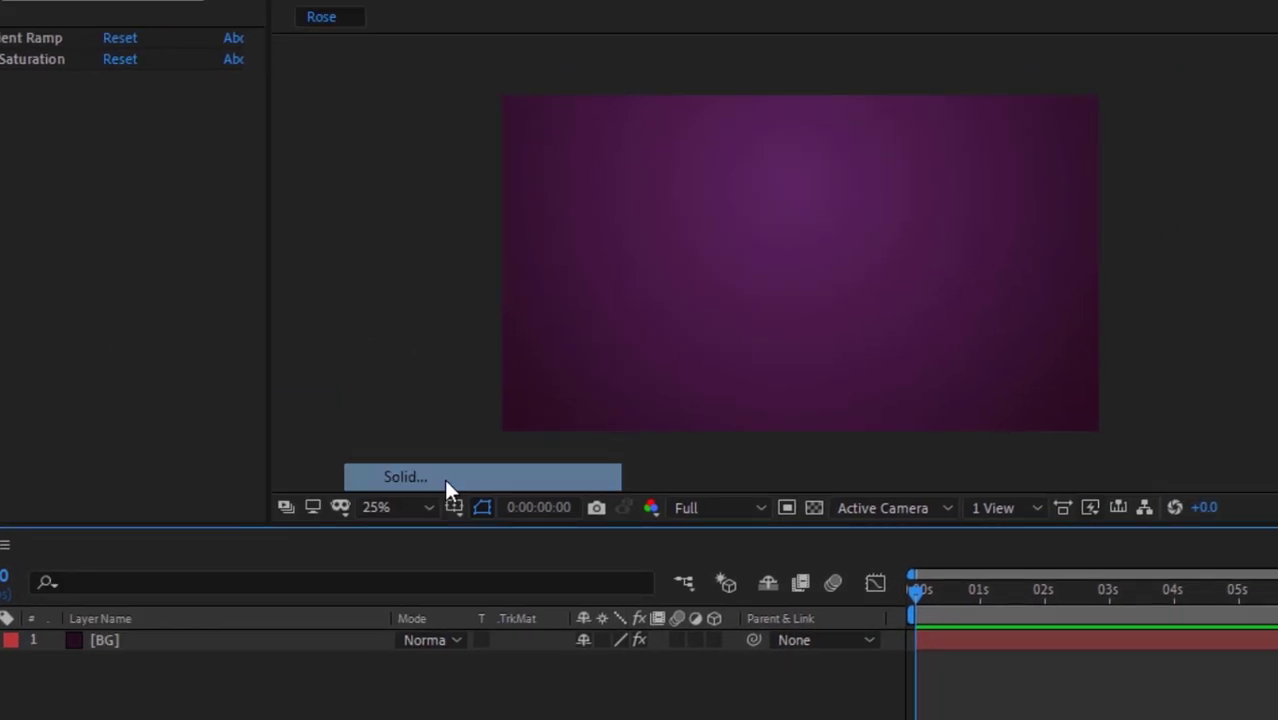
text(TAO)
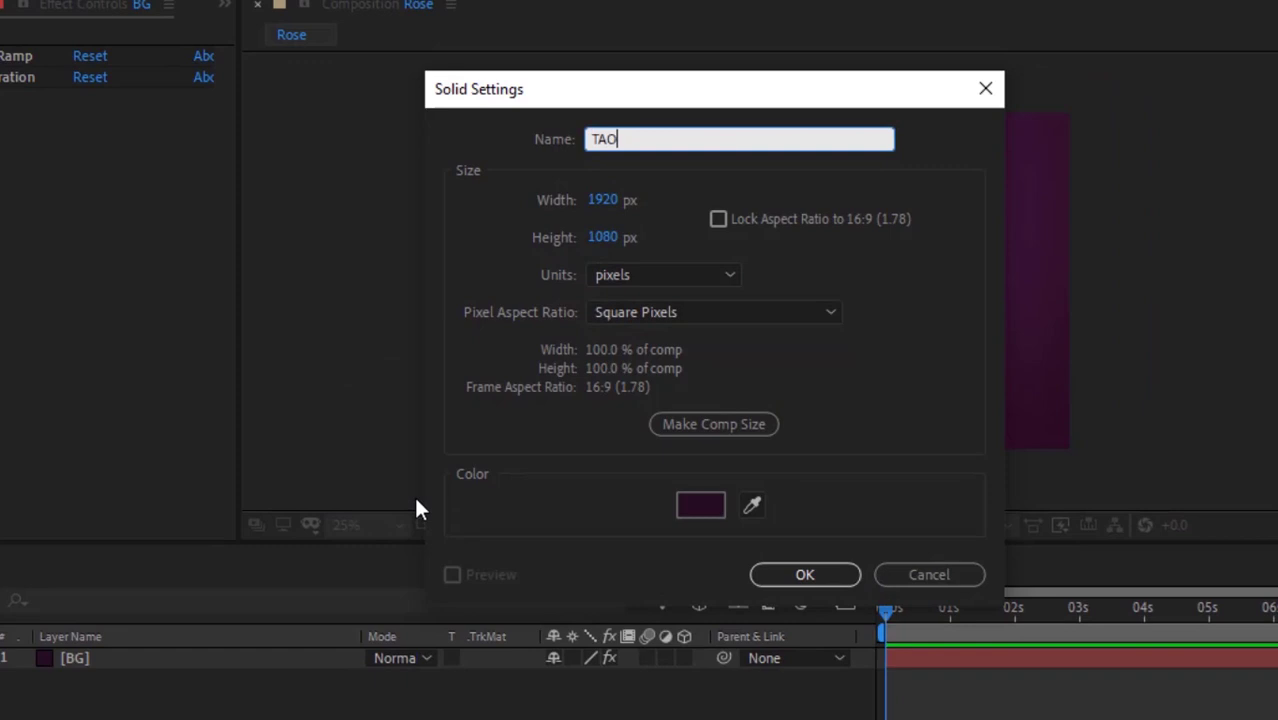
key(Return)
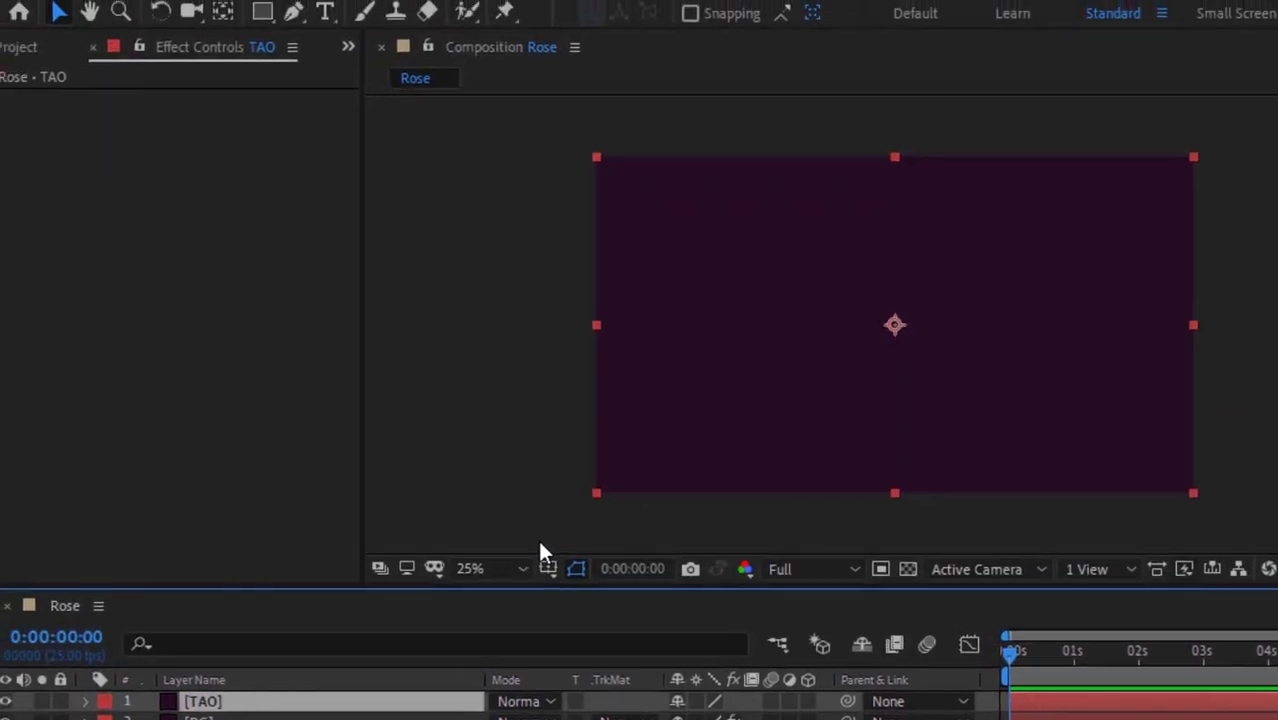
- Apply RG Trapcode Tao to the TAO layer and pan the view to frame the ring
right_click(145, 228)
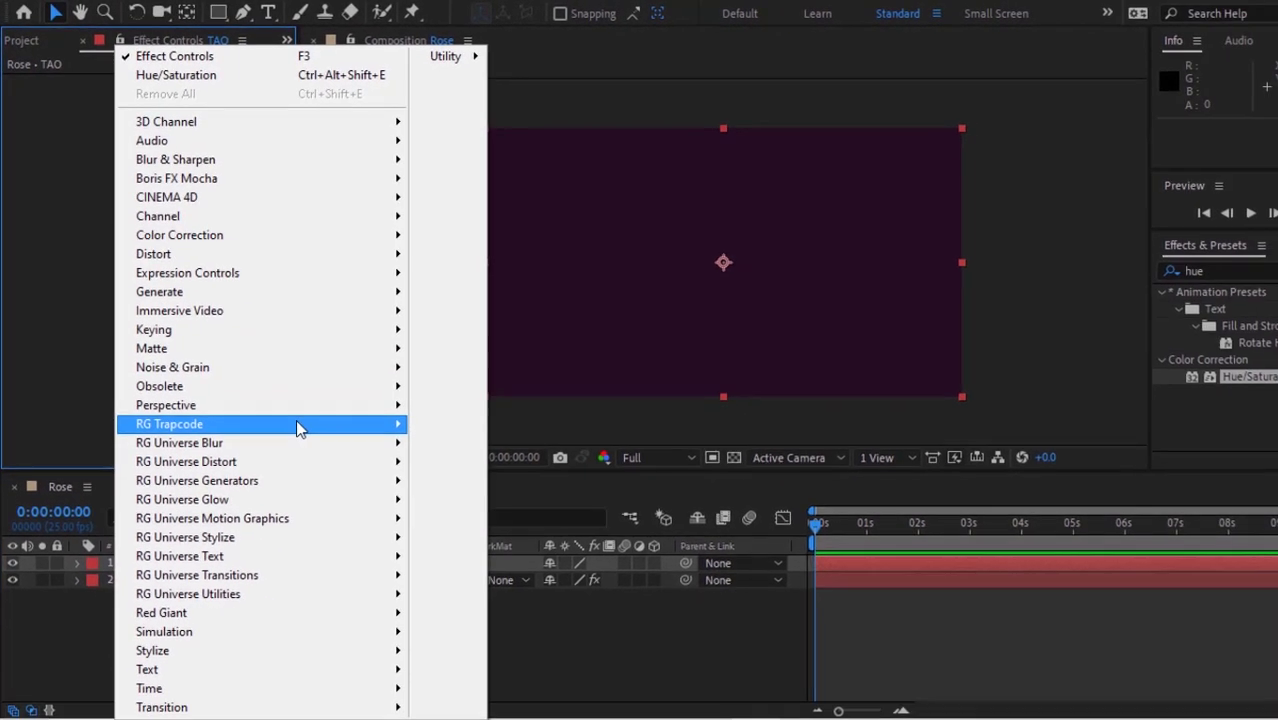
mouse_move(351, 424)
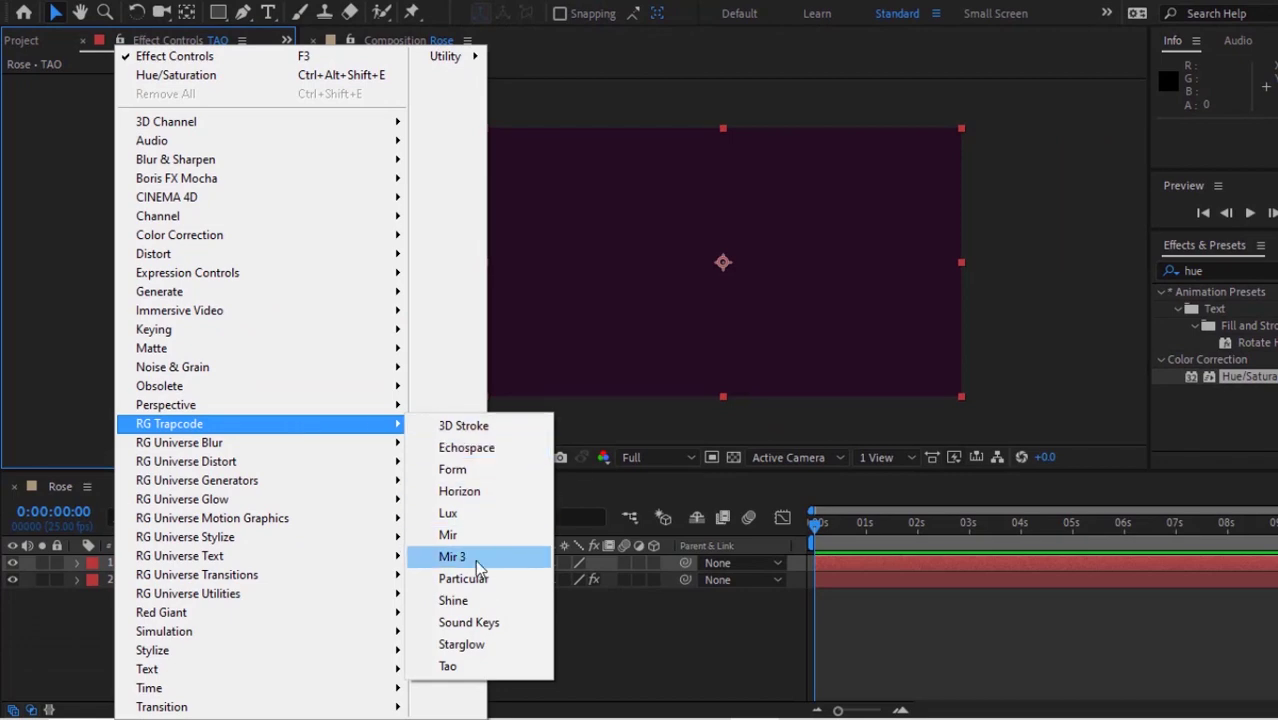
click(455, 667)
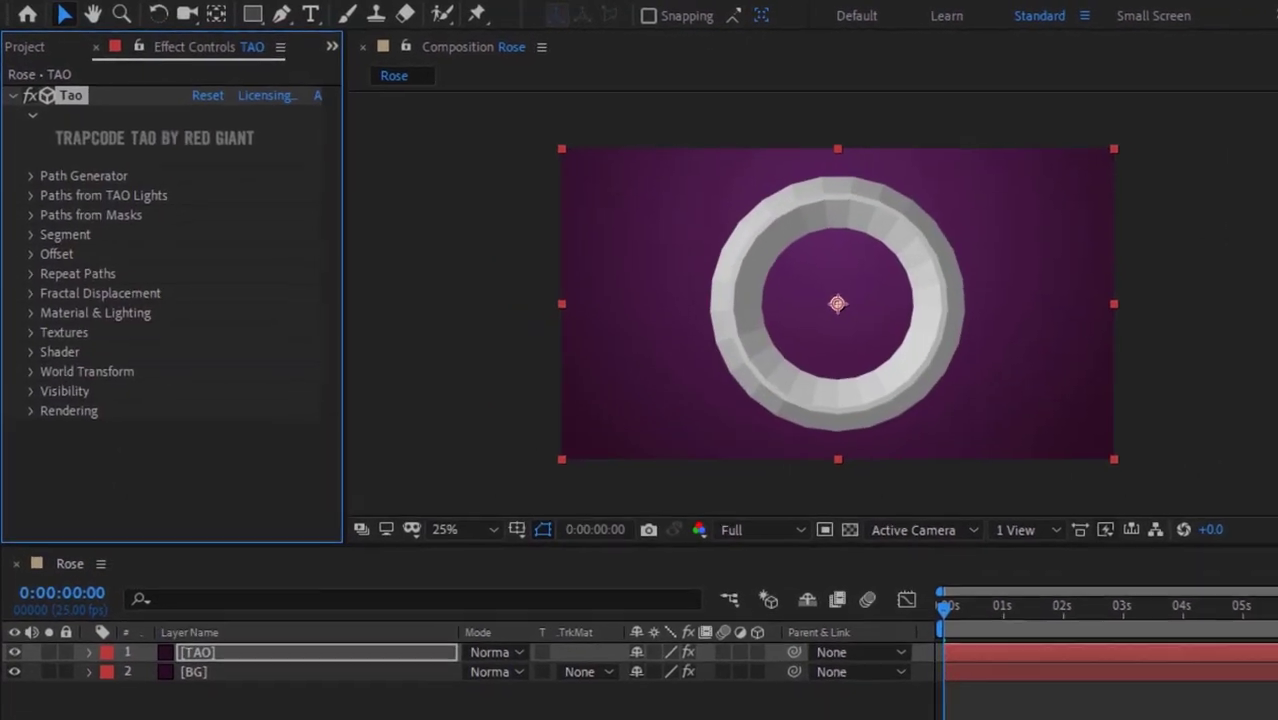
key(h)
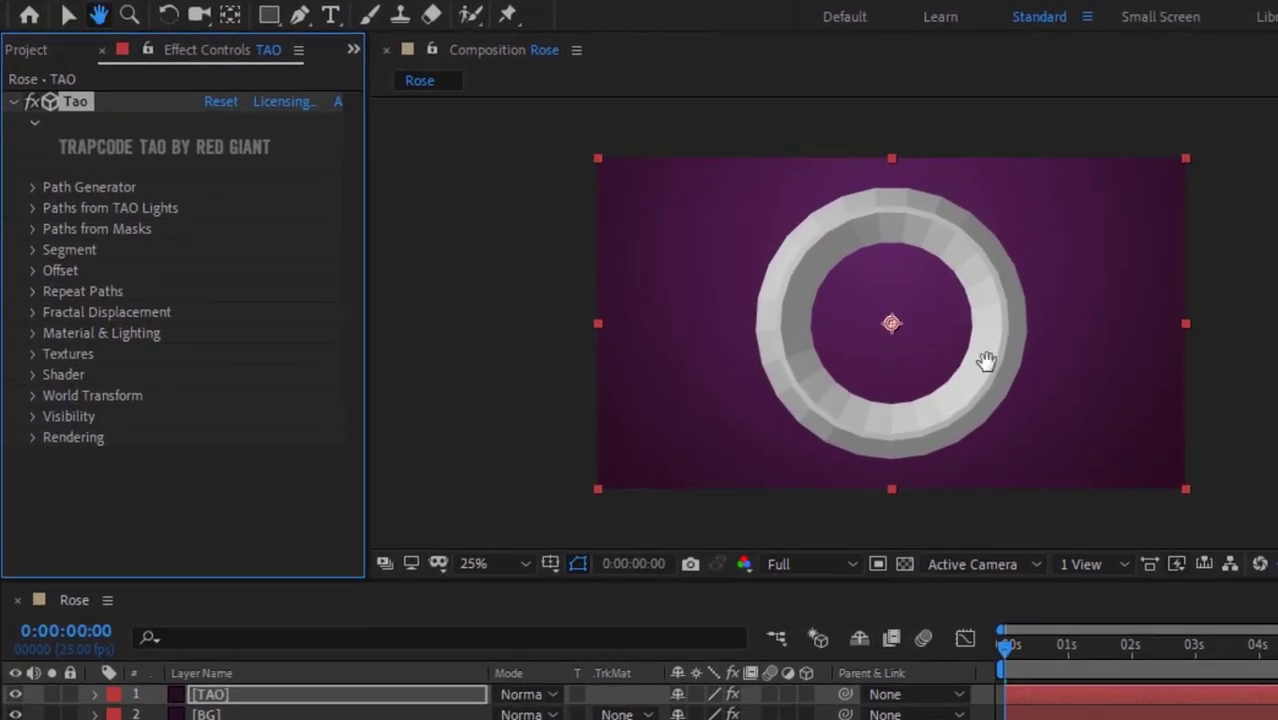
drag(984, 362, 913, 282)
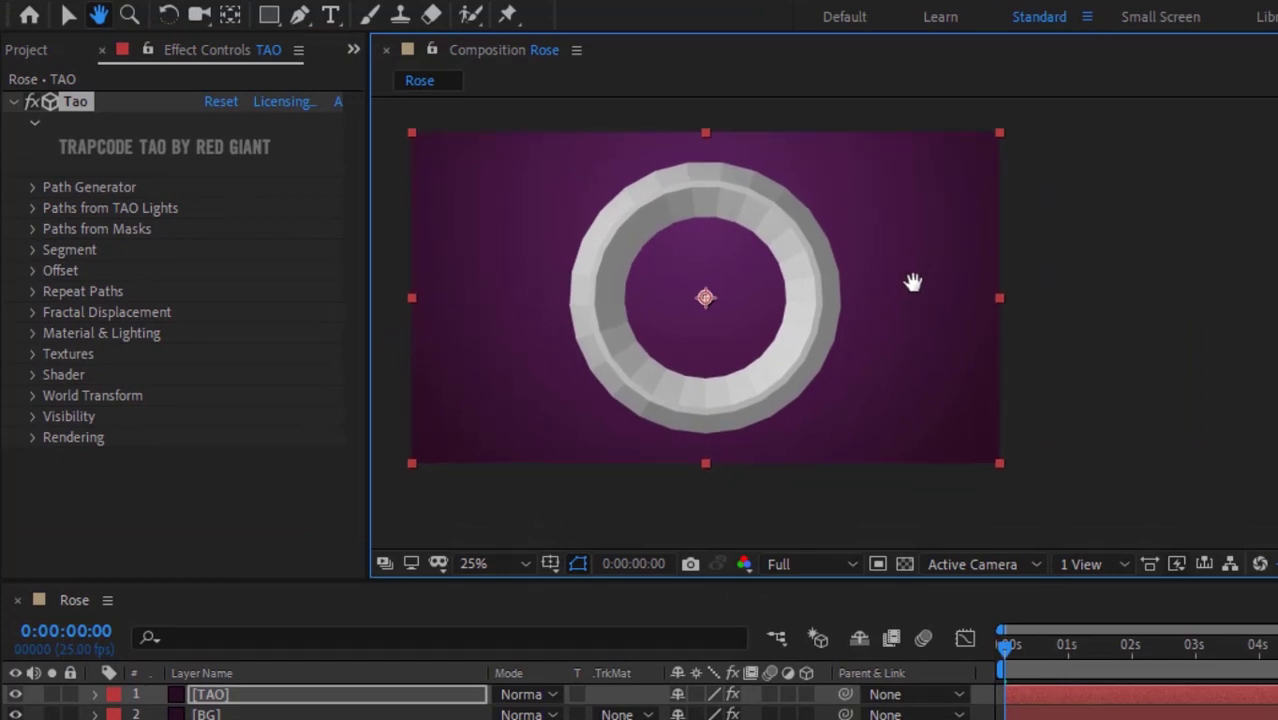
- Set the Tao Path Generator Size to 0
key(v)
click(32, 188)
scroll(33, 196, down, 2)
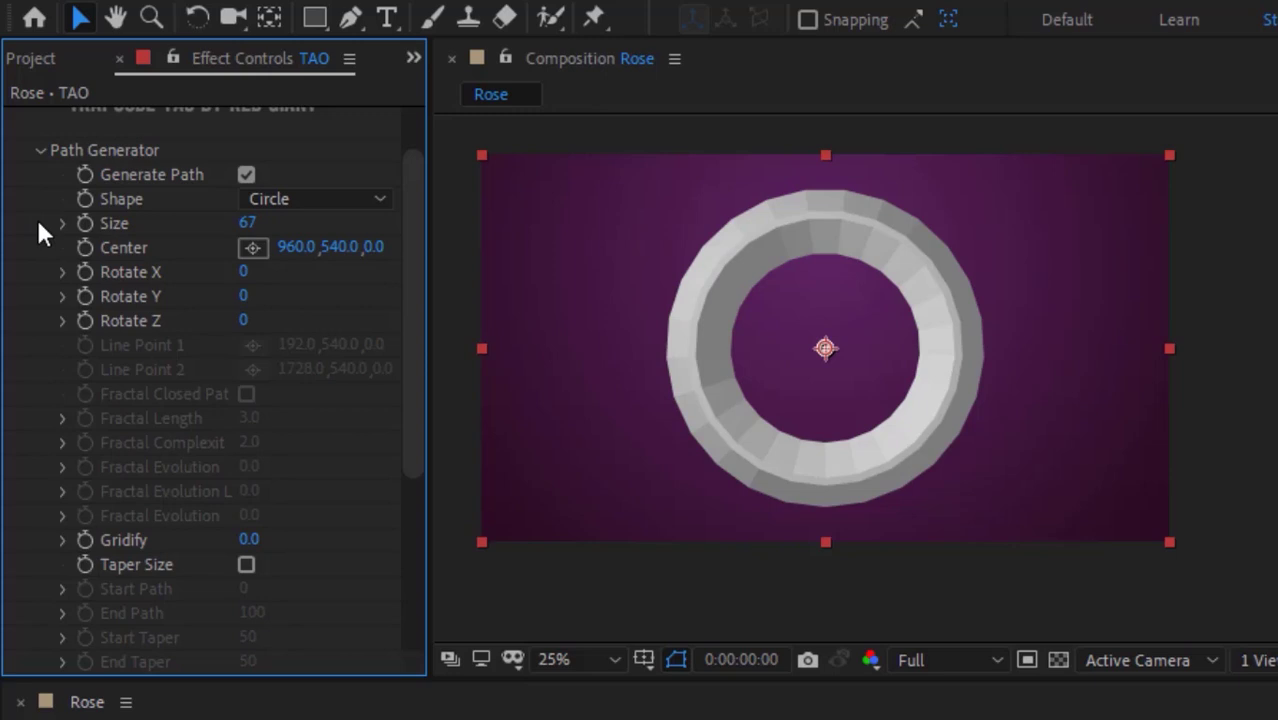
click(247, 224)
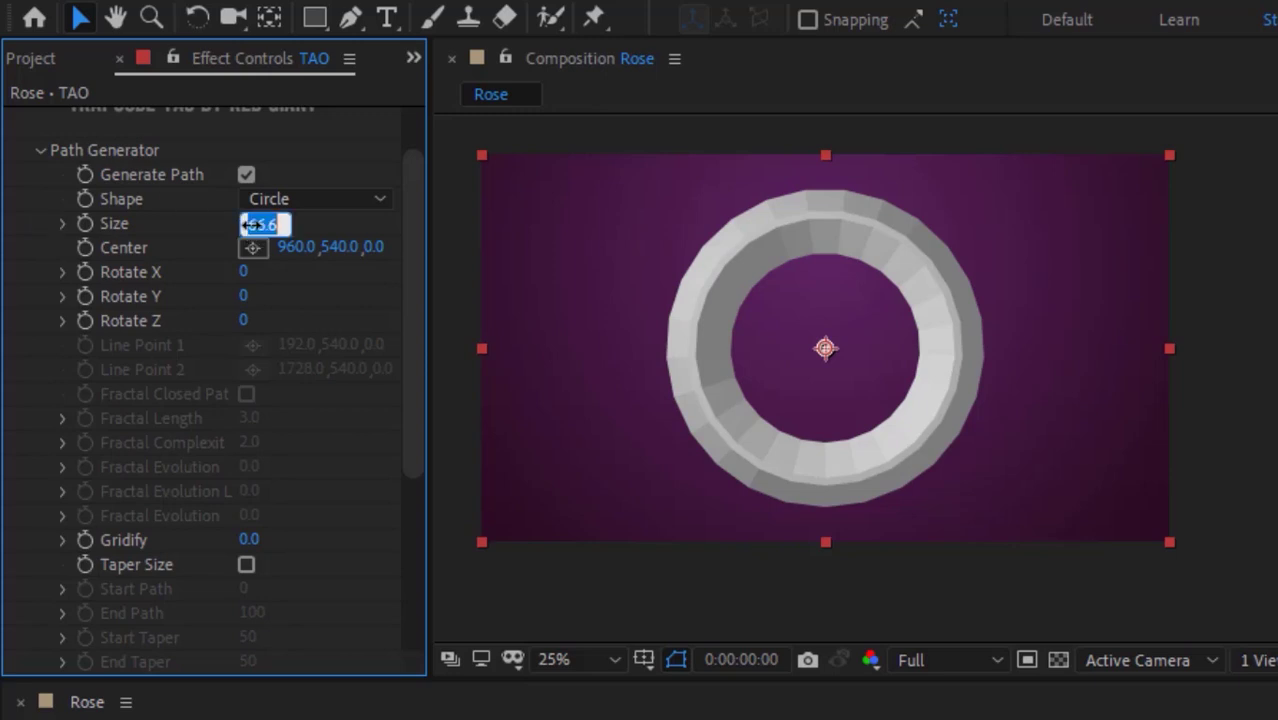
key(BackSpace)
text(0)
key(Return)
click(40, 150)
- Set Segment Mode to Repeat Sphere with 1 segment and 200 sides
click(40, 292)
scroll(40, 296, down, 3)
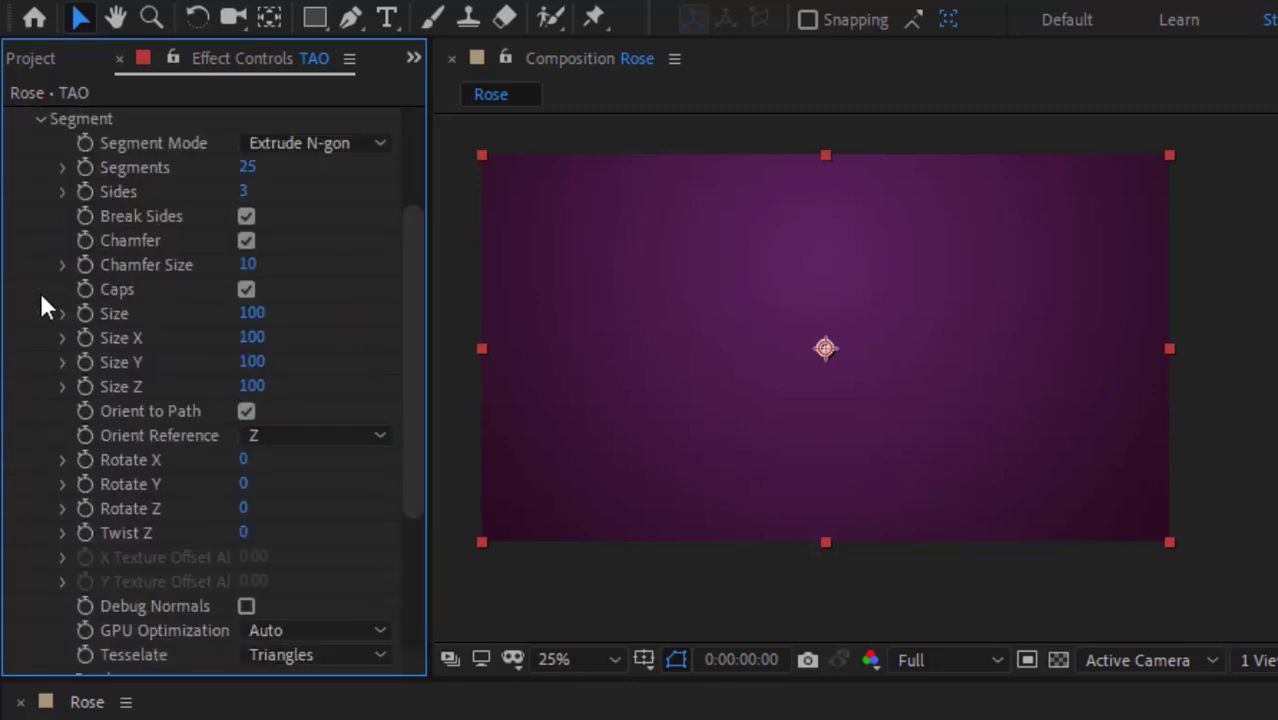
click(318, 143)
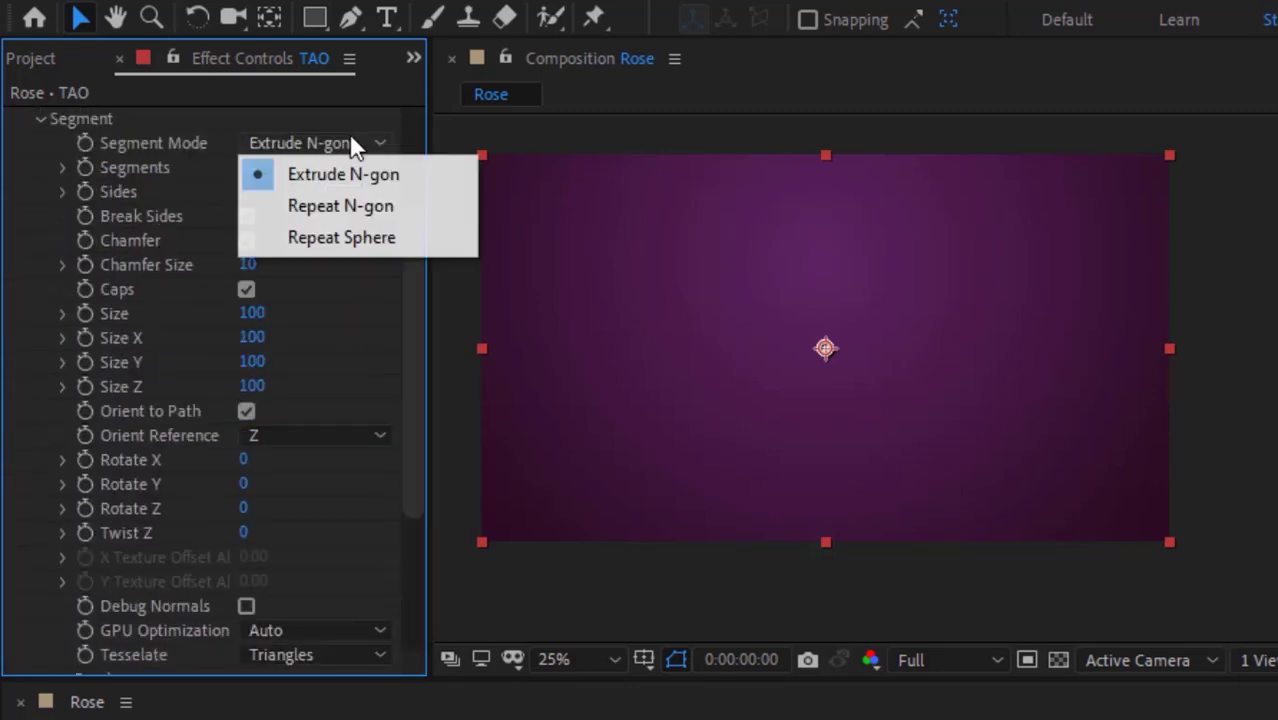
click(360, 238)
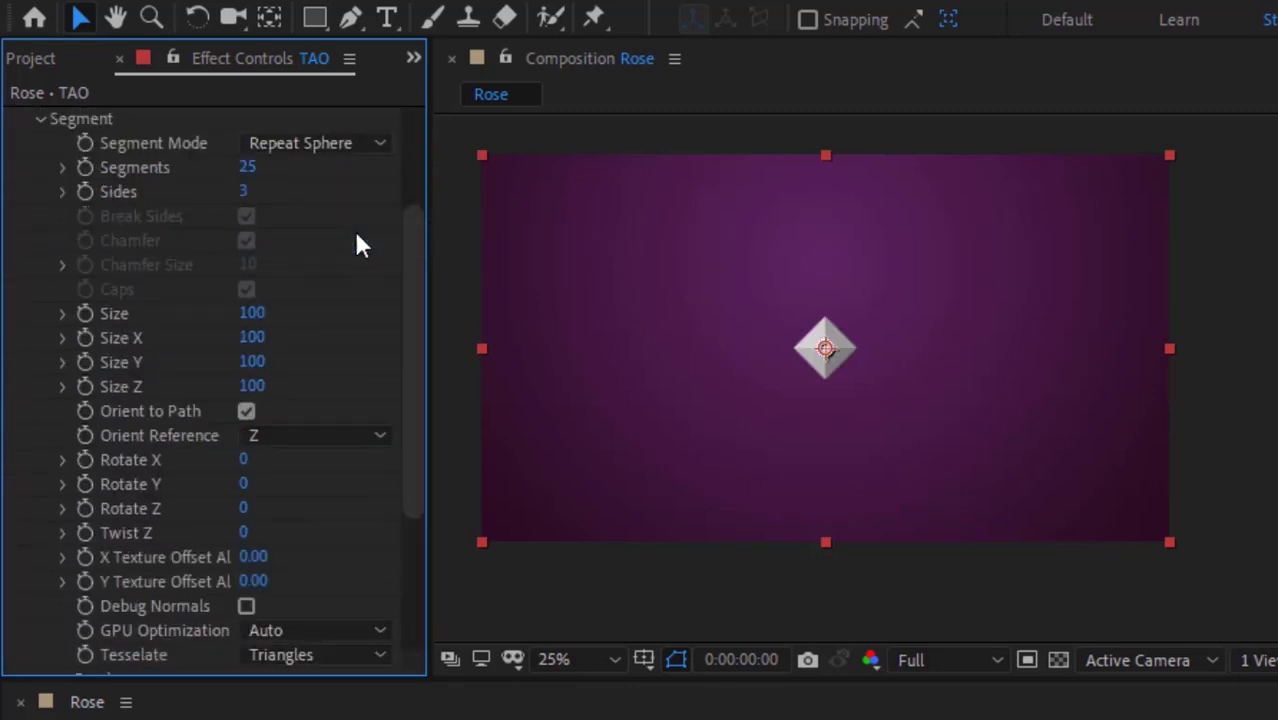
click(251, 172)
text(1)
key(Tab)
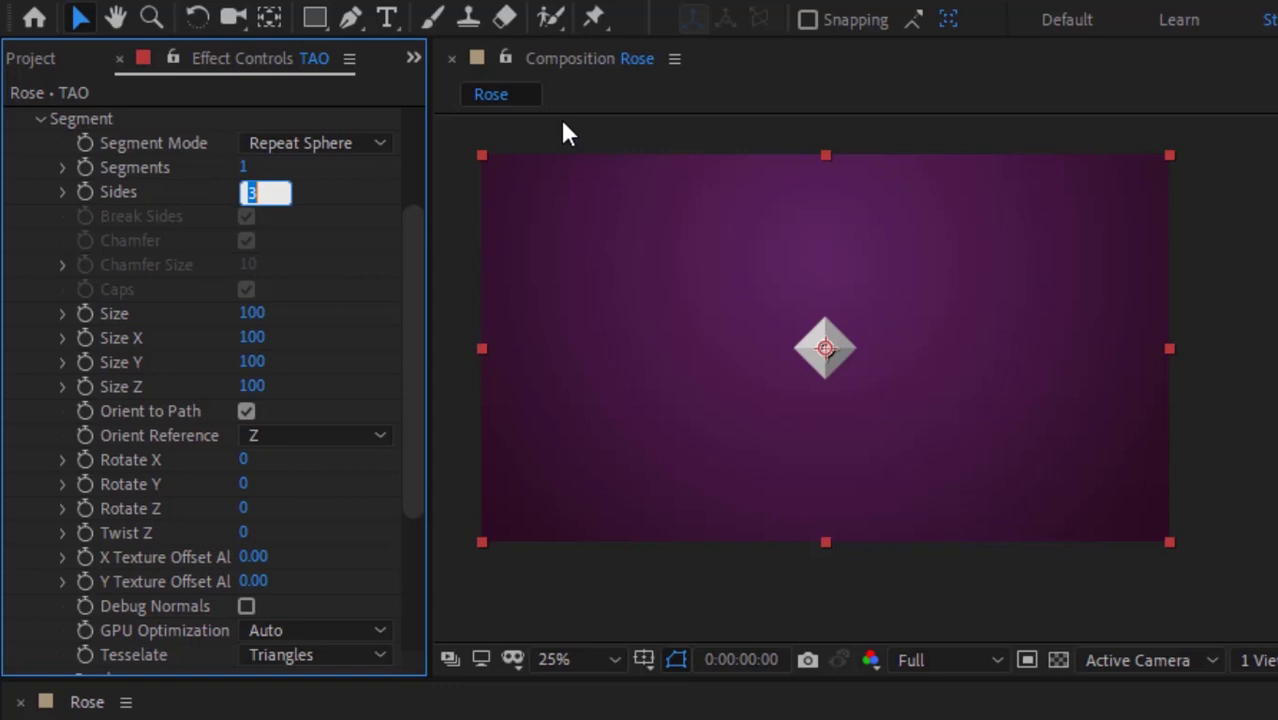
text(200)
key(Return)
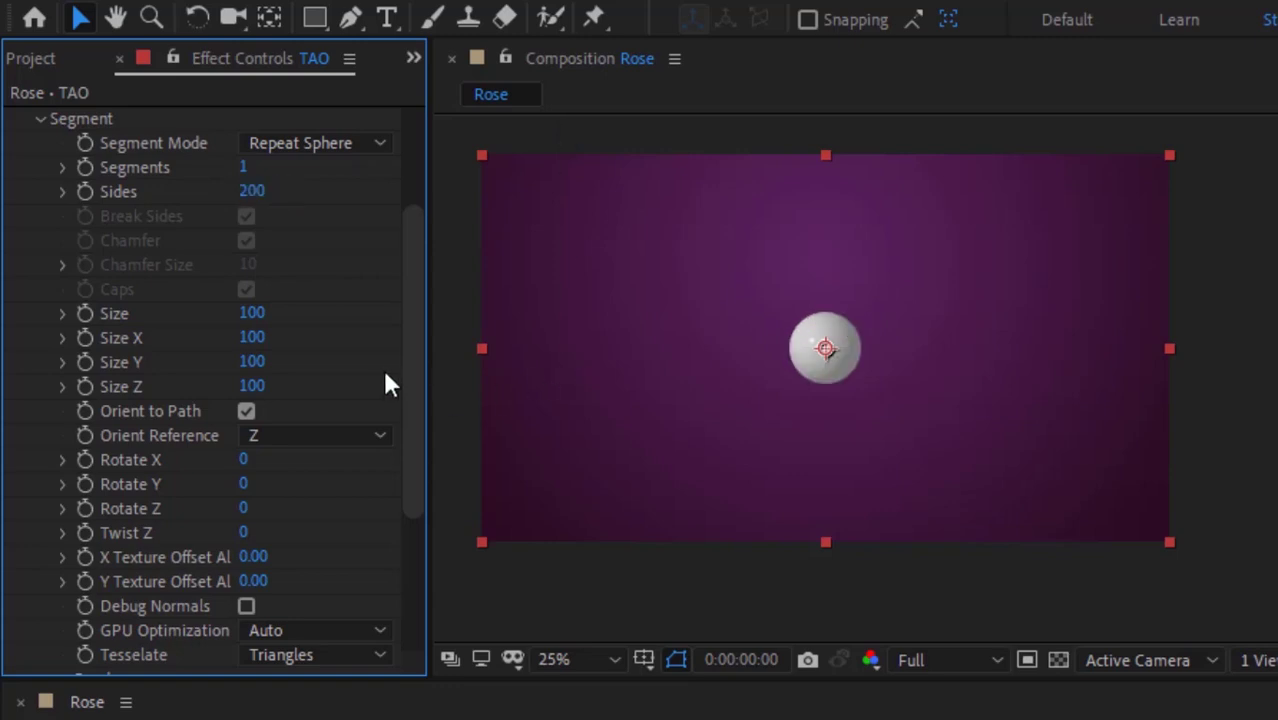
- Set the segment Size to 390 and Rotate X to -90
click(252, 313)
text(390)
key(Return)
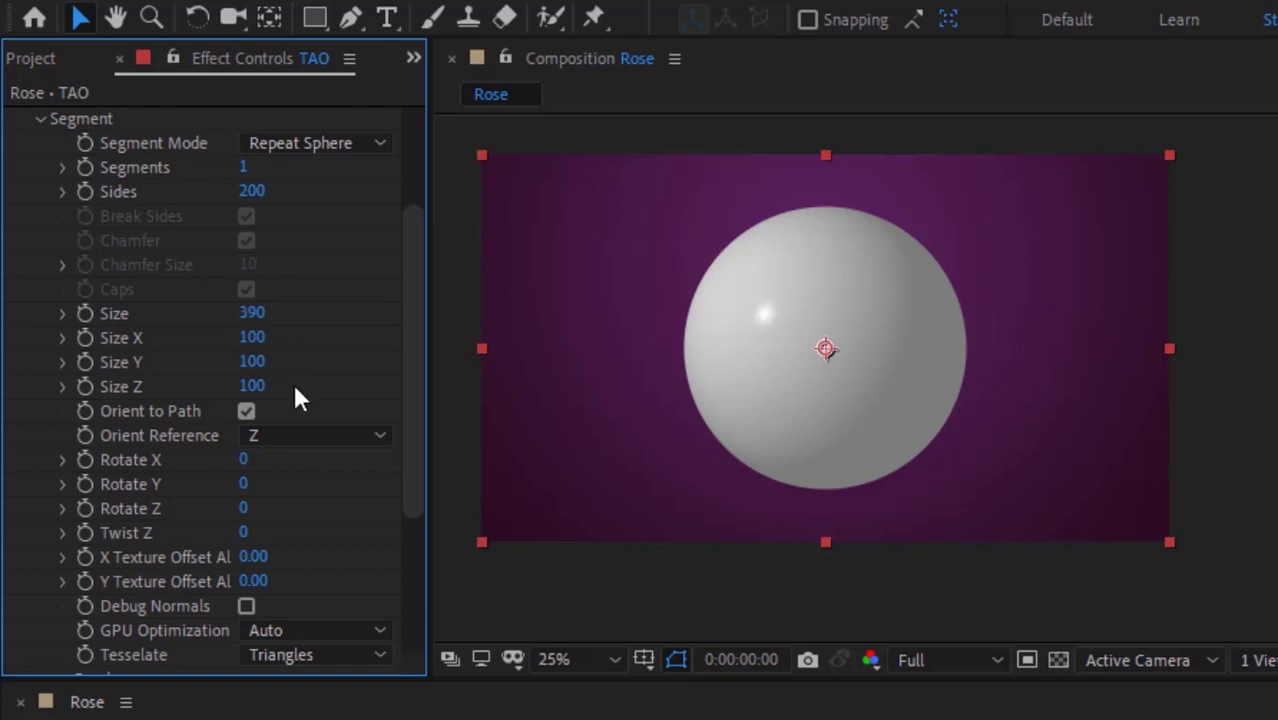
click(244, 460)
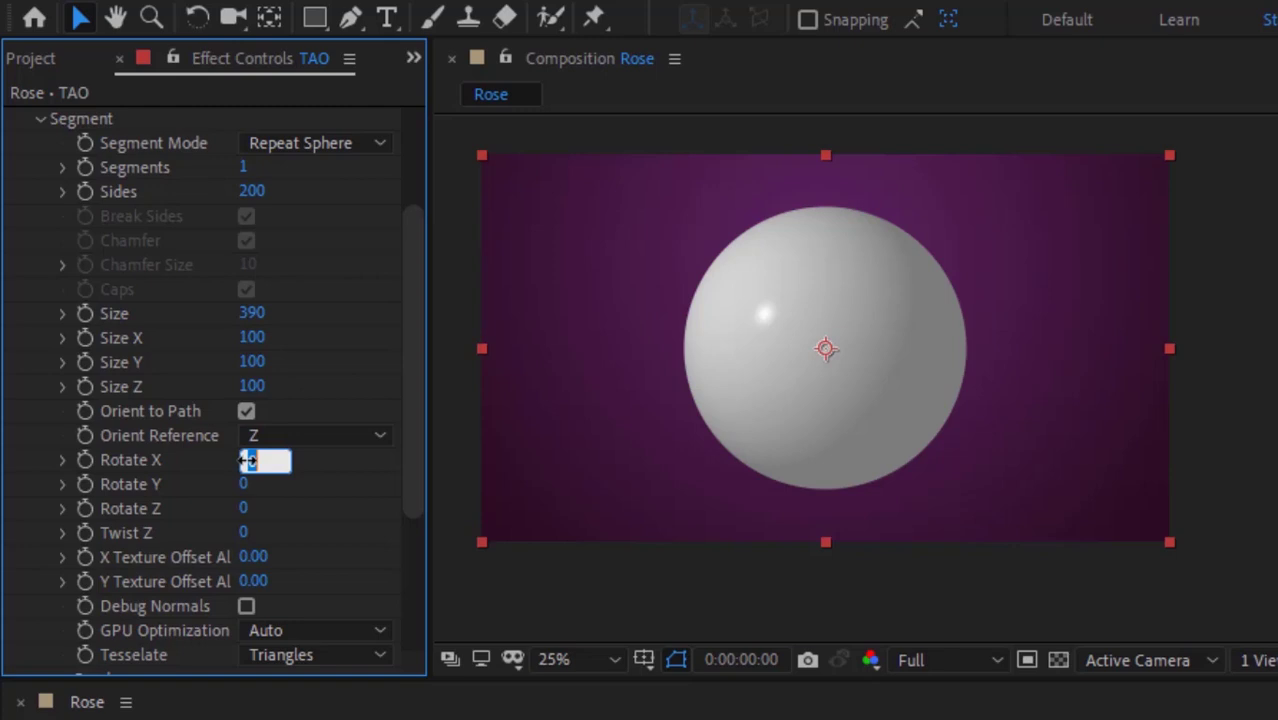
text(-90)
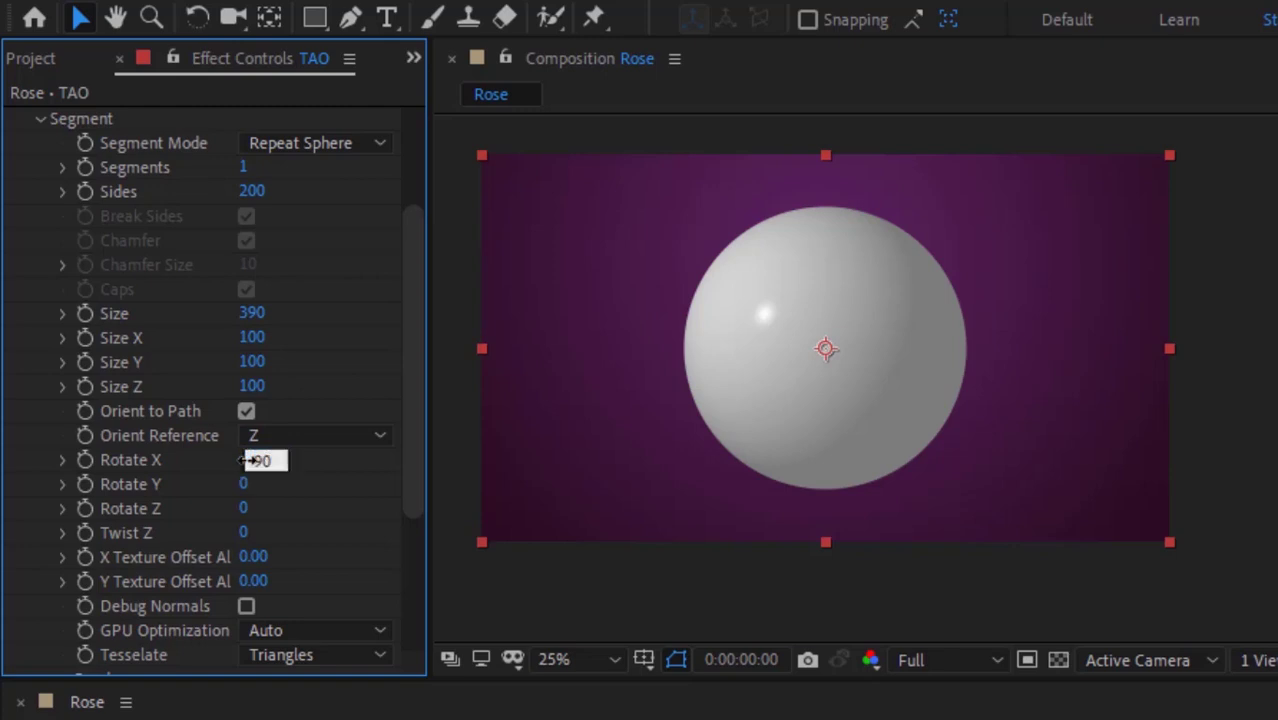
key(Return)
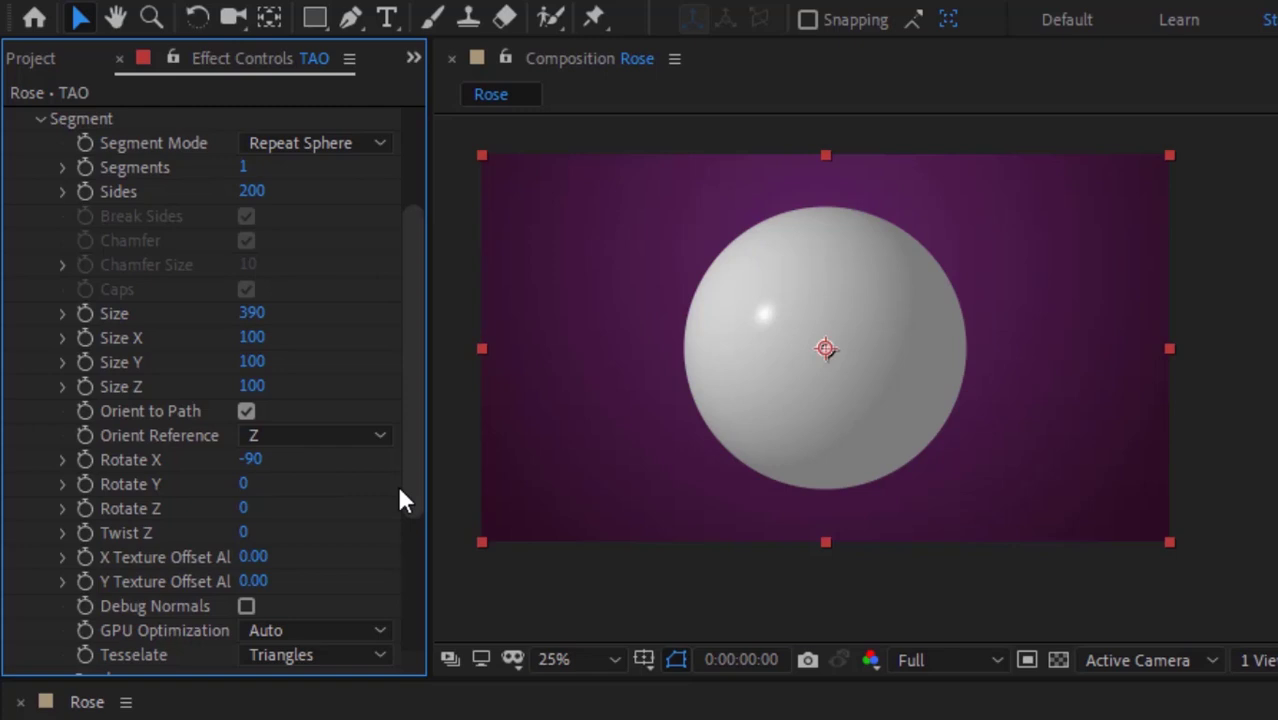
- Adjust Fractal Displacement: change Amplitude, set Frequency to 300 and Evolution to 85
click(38, 118)
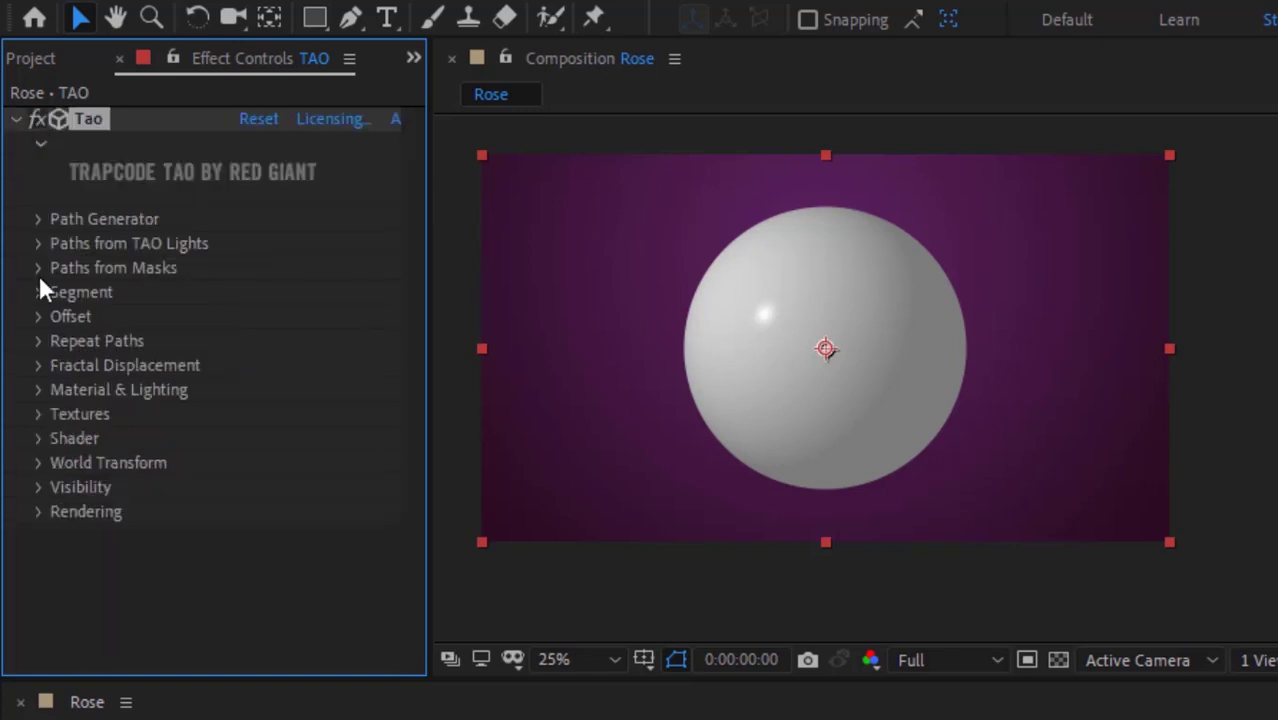
click(38, 366)
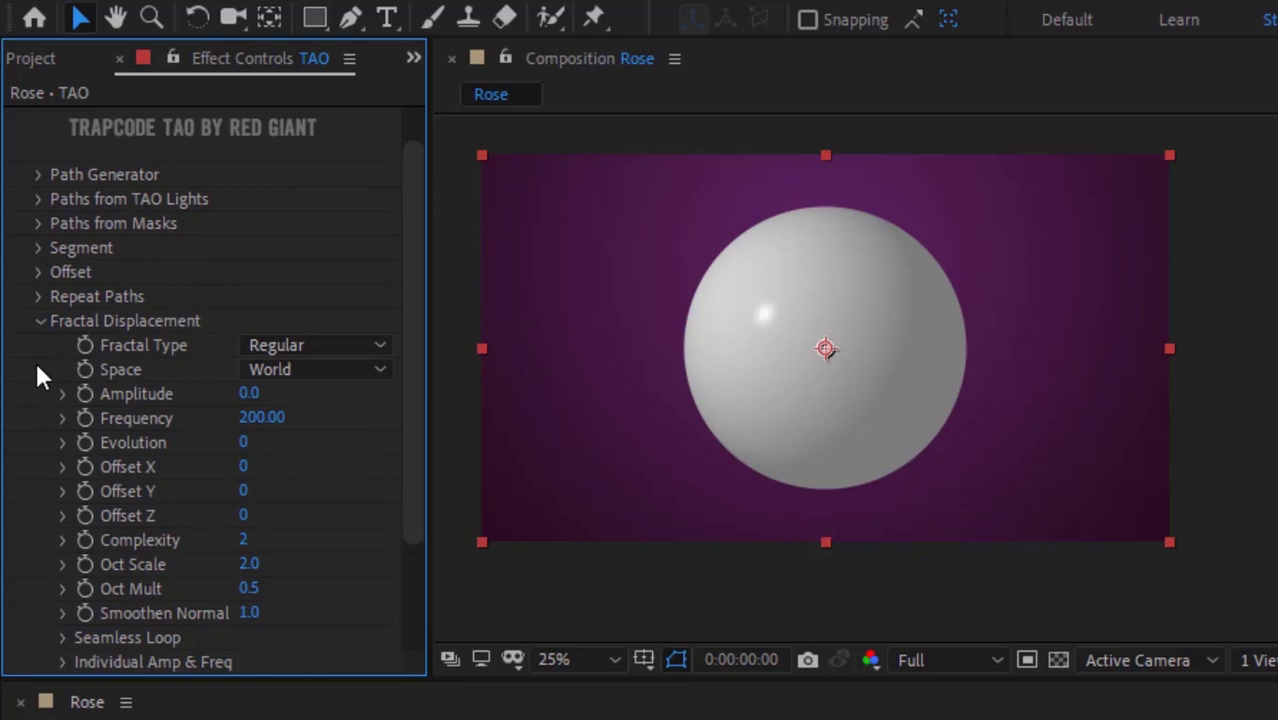
click(251, 395)
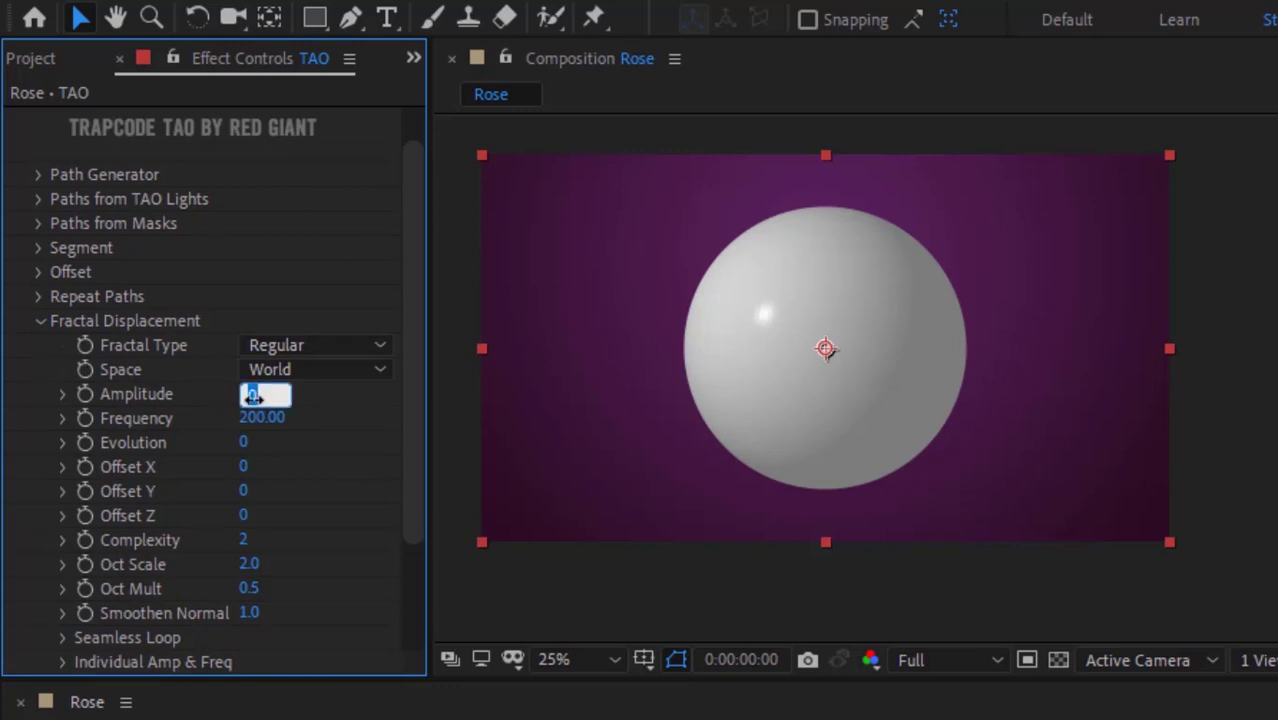
text(25)
key(Tab)
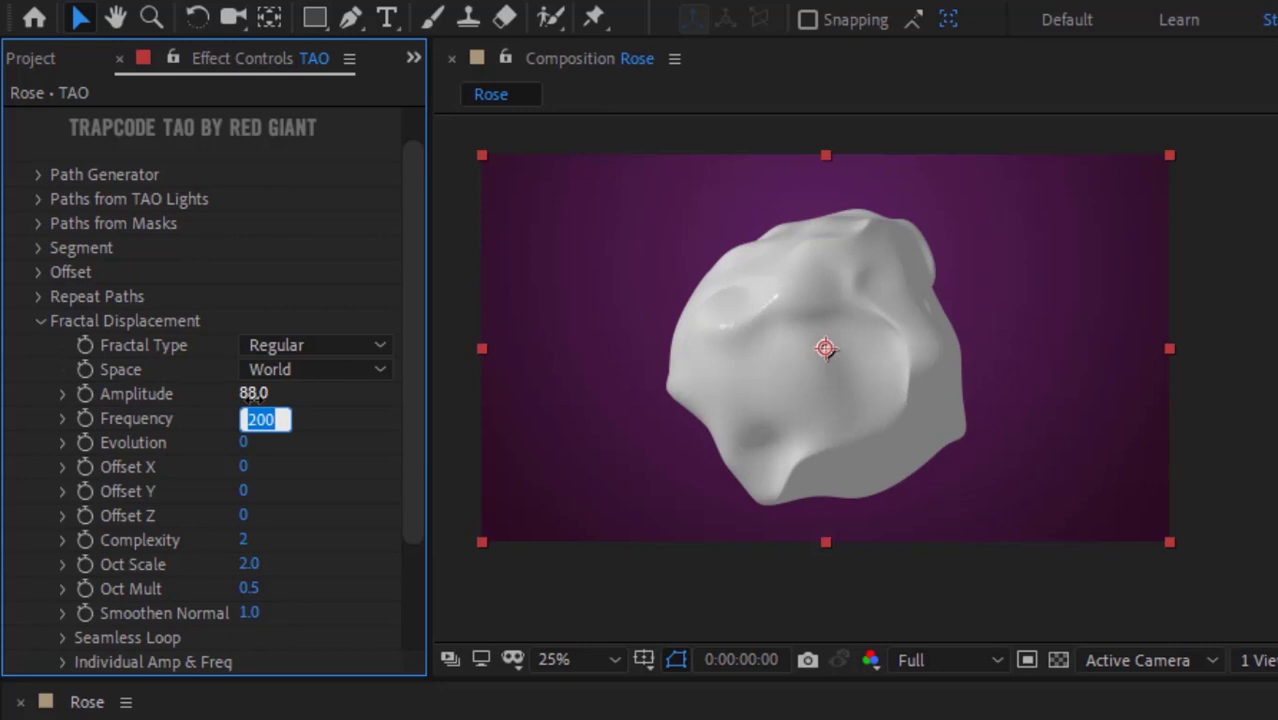
text(300)
key(Return)
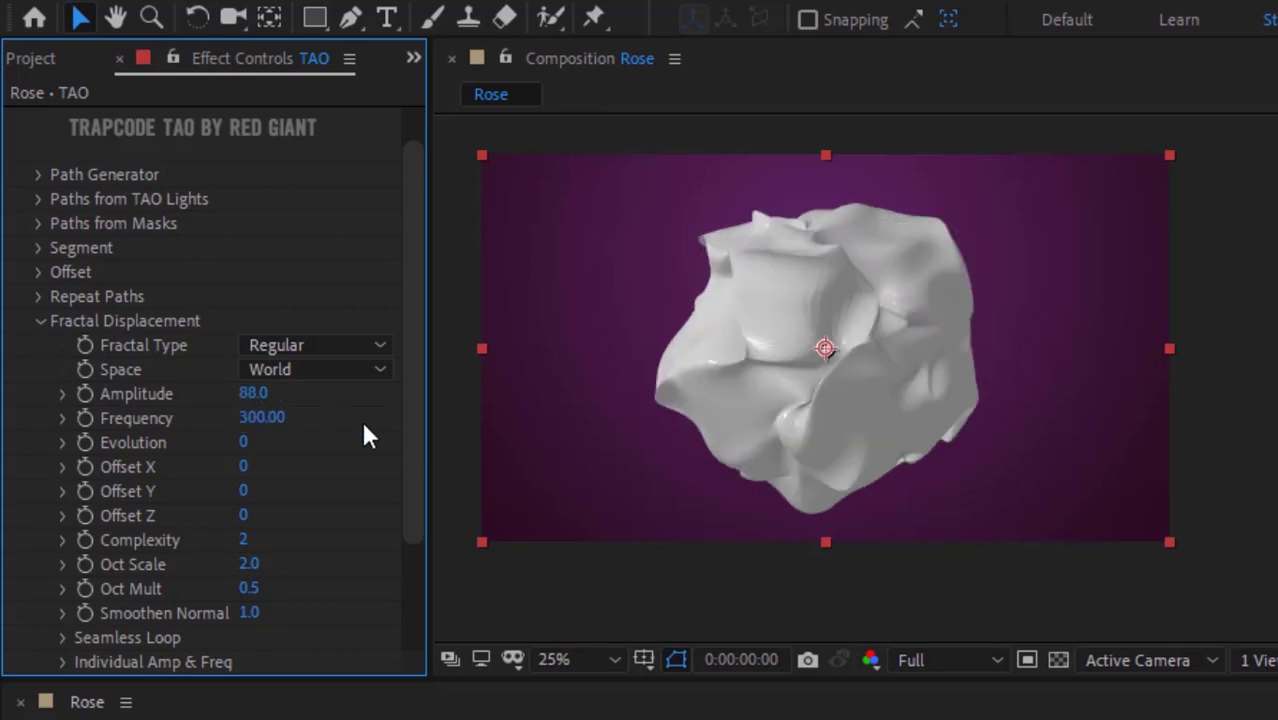
click(246, 444)
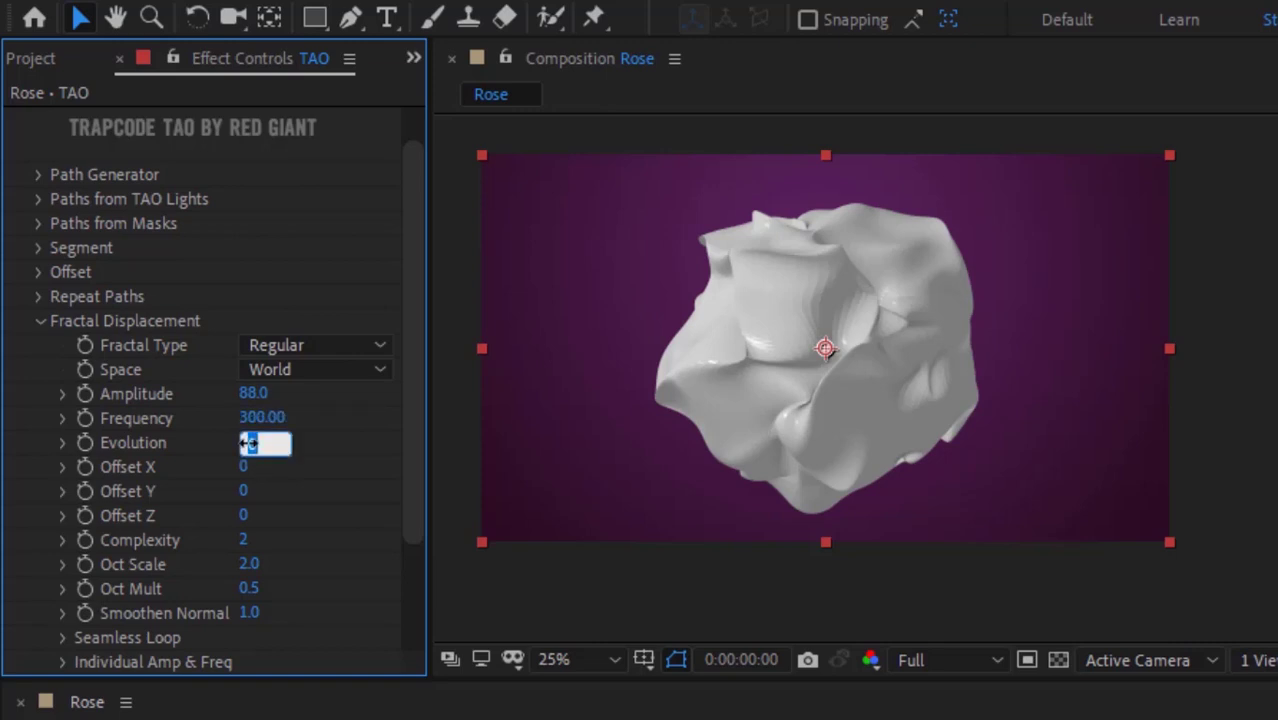
text(35)
key(Return)
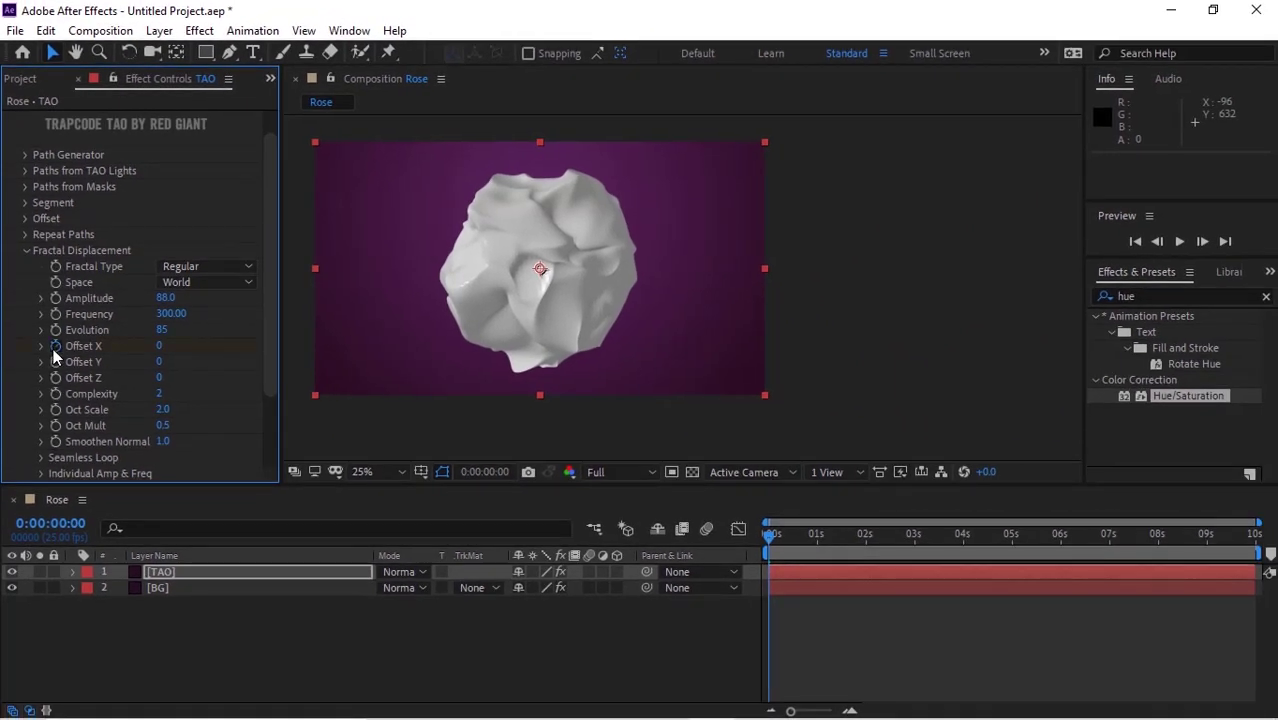
- Keyframe Offset X at 0 on the first frame and 800 on the last frame
click(159, 346)
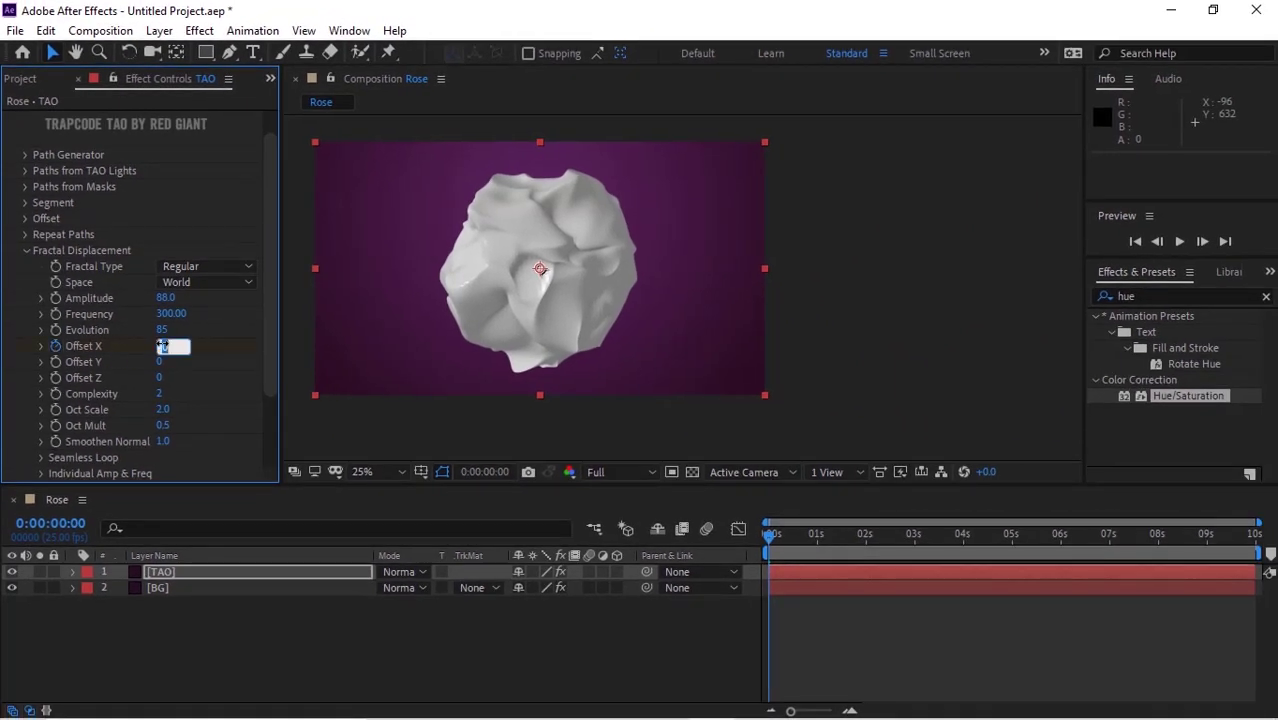
click(403, 302)
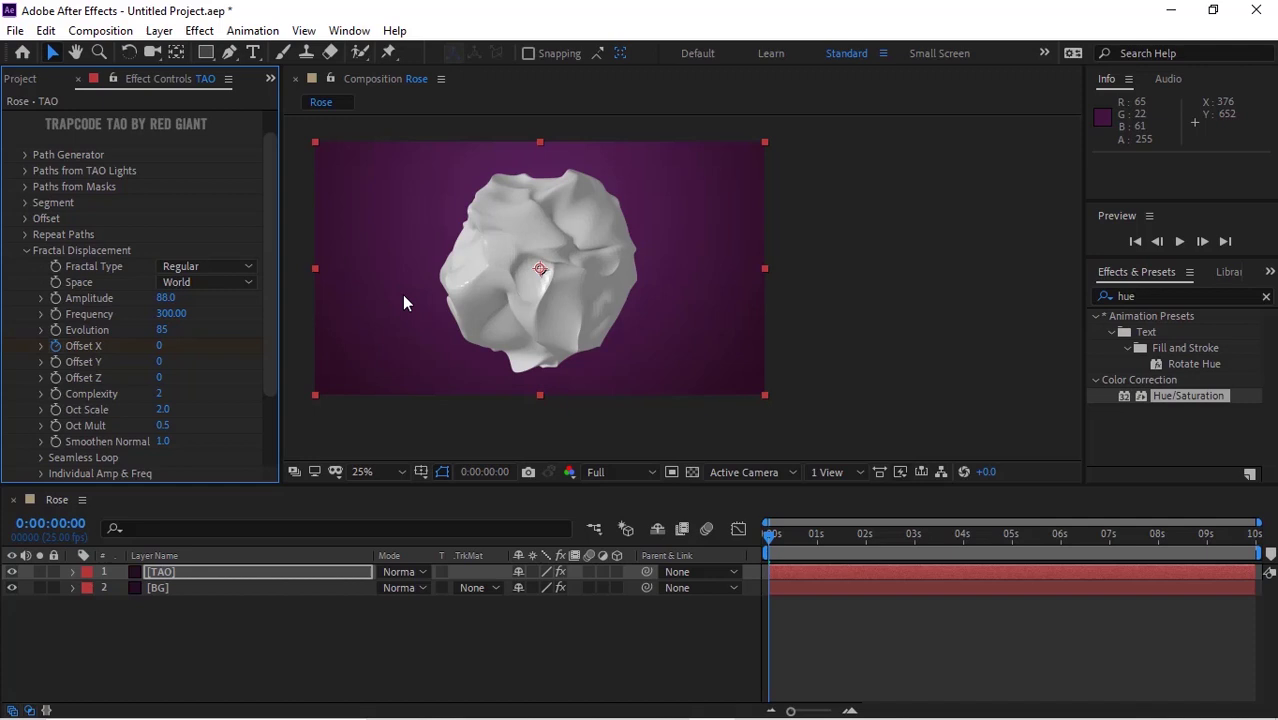
click(1250, 535)
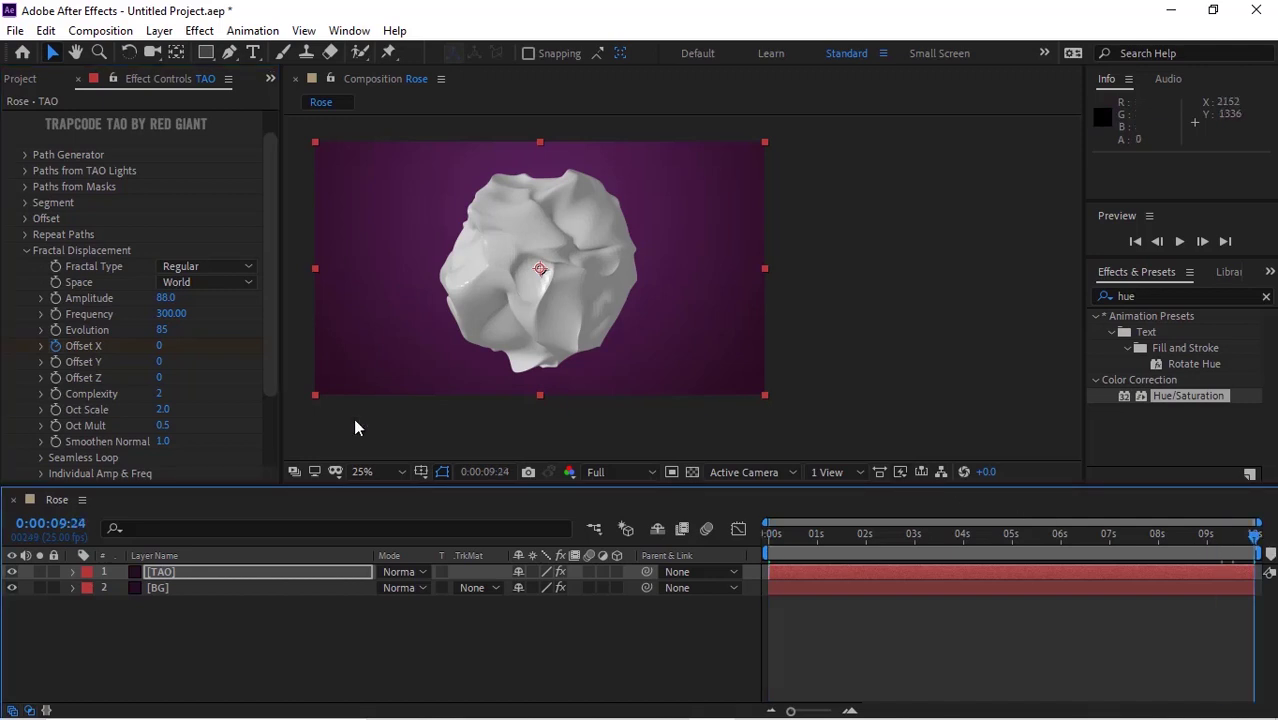
click(161, 346)
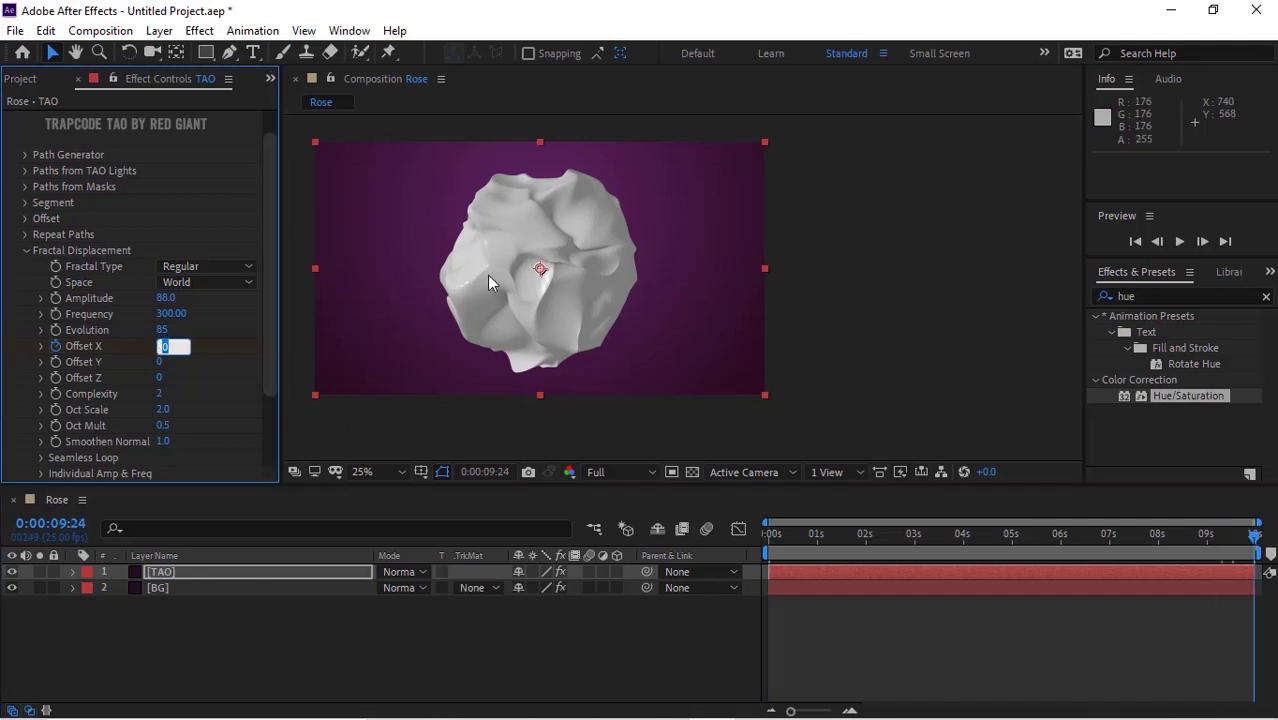
text(2)
text(00)
key(Return)
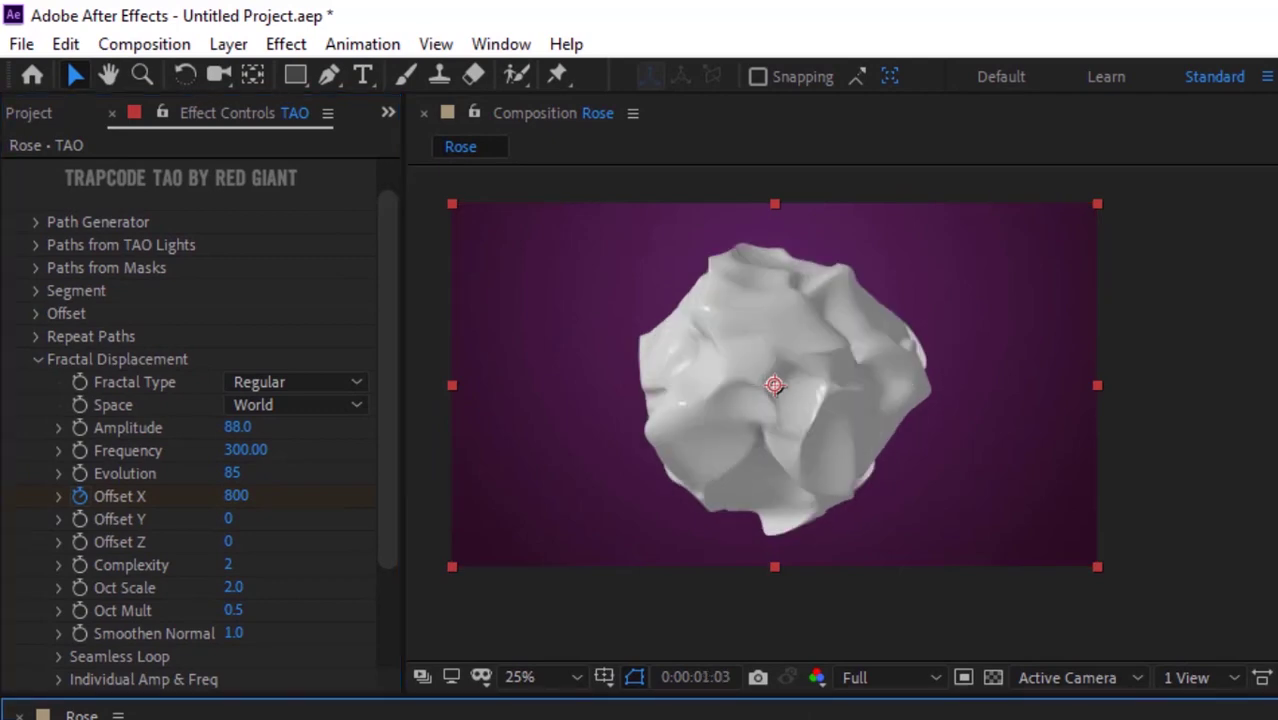
text(90)
key(Return)
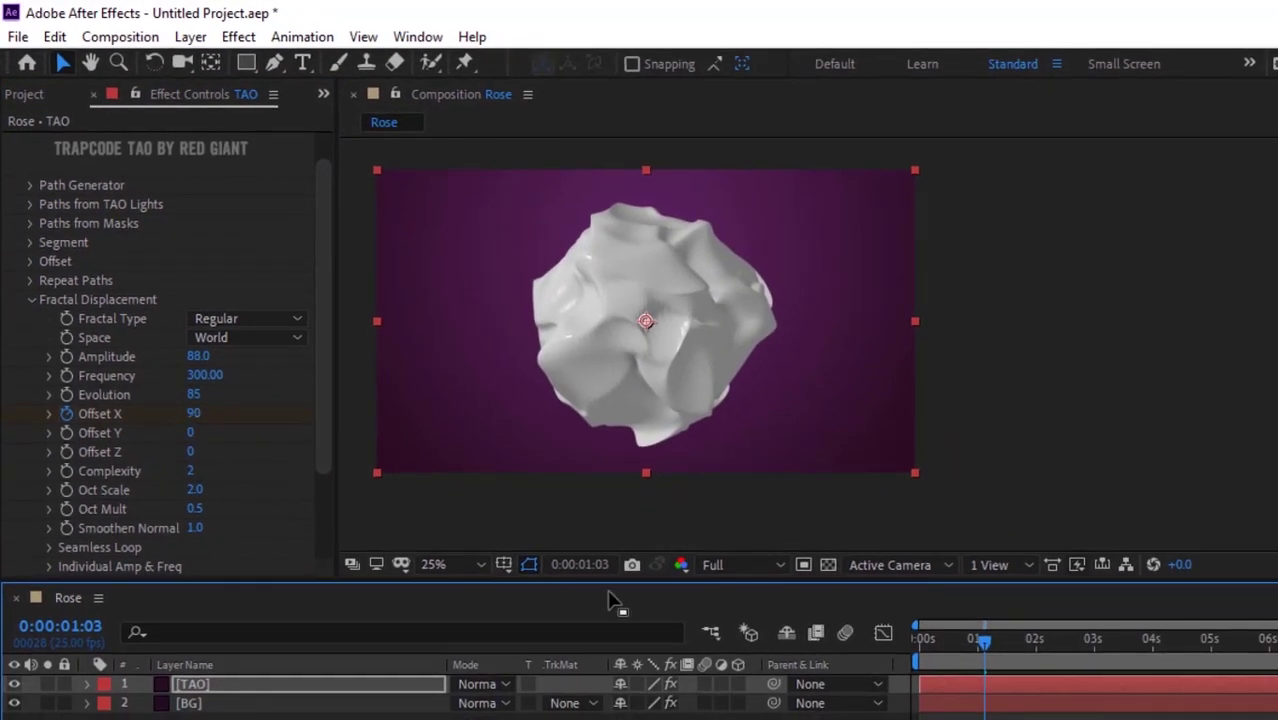
drag(982, 641, 900, 640)
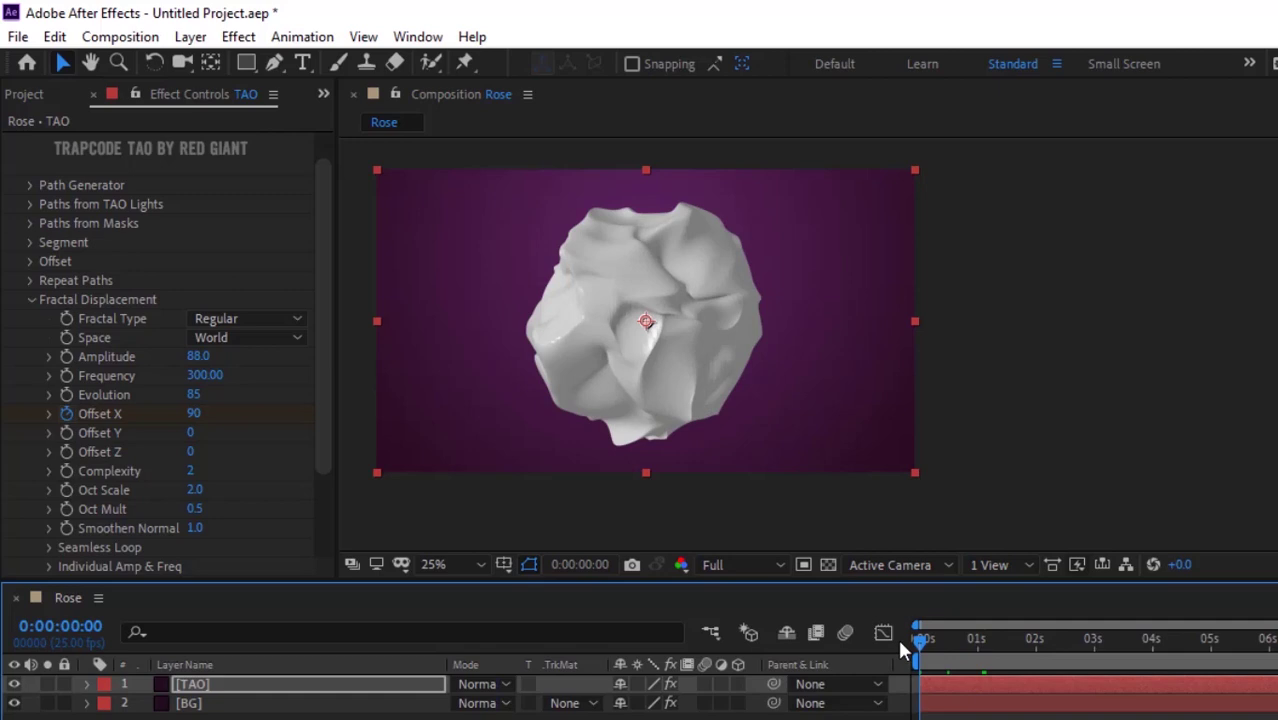
- Set Seamless Loop X to 800 and collapse the Seamless Loop group
click(191, 433)
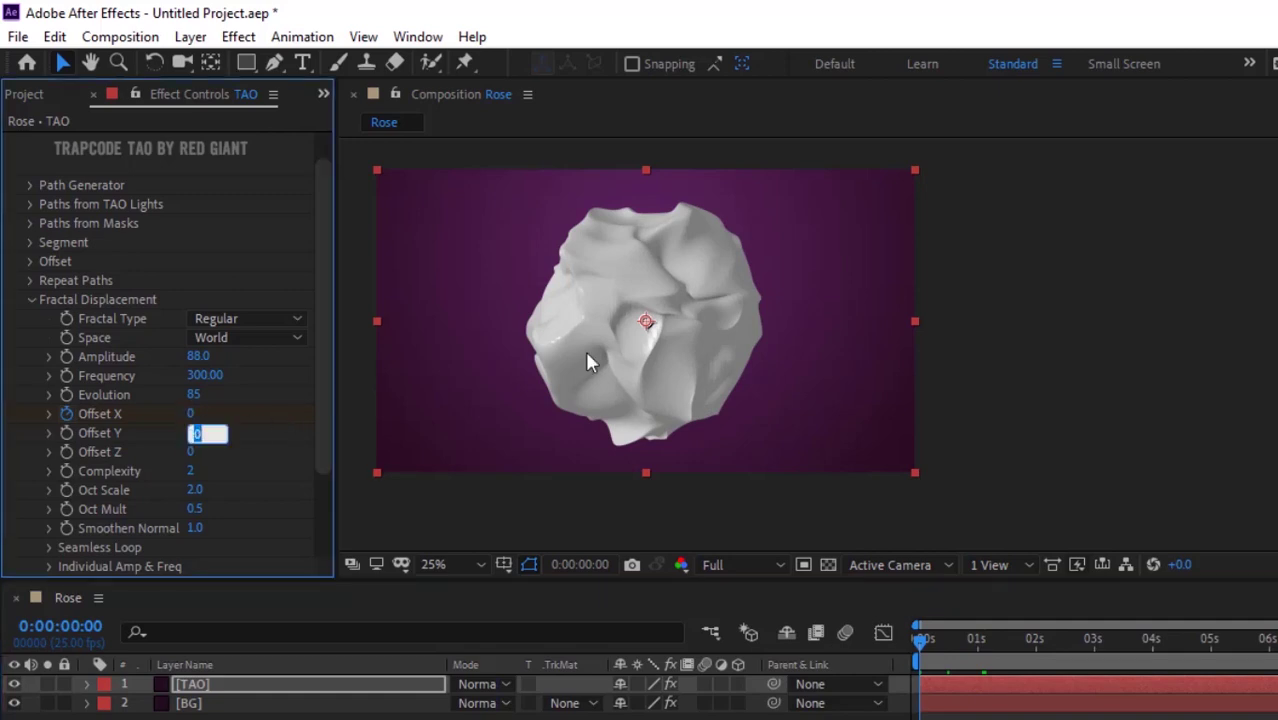
click(48, 547)
scroll(60, 560, down, 2)
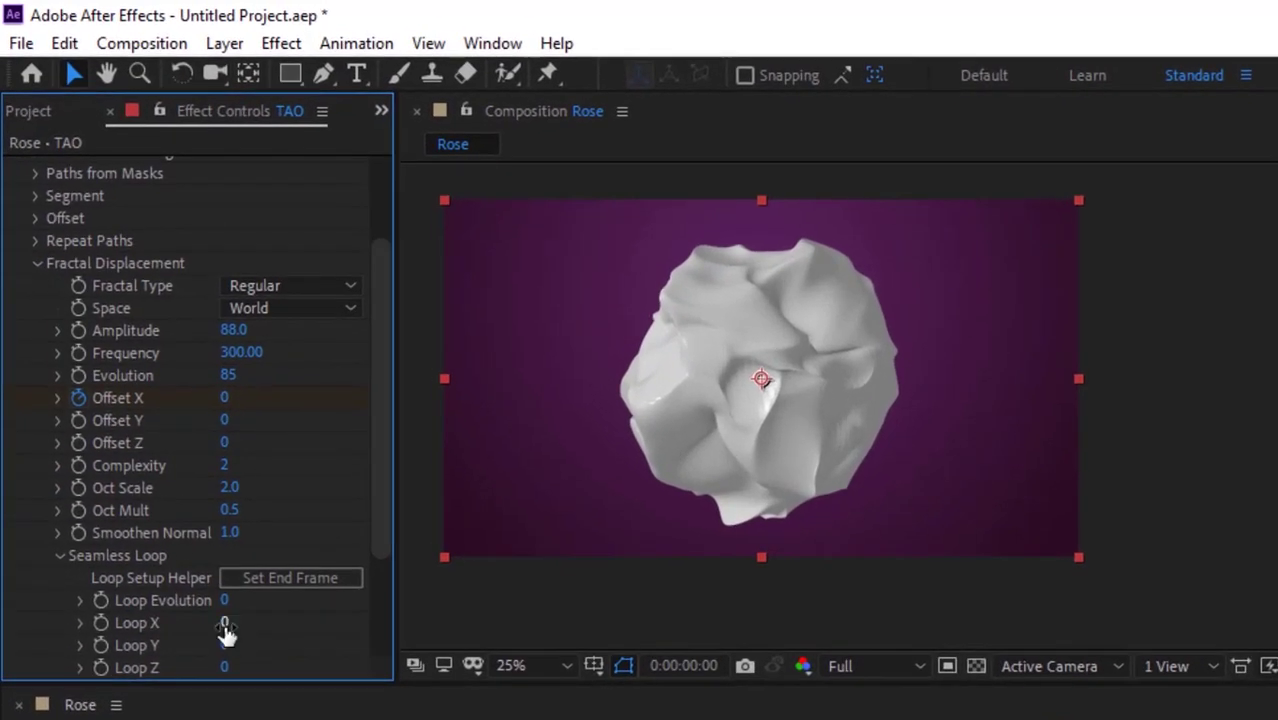
click(225, 624)
text(800)
key(Return)
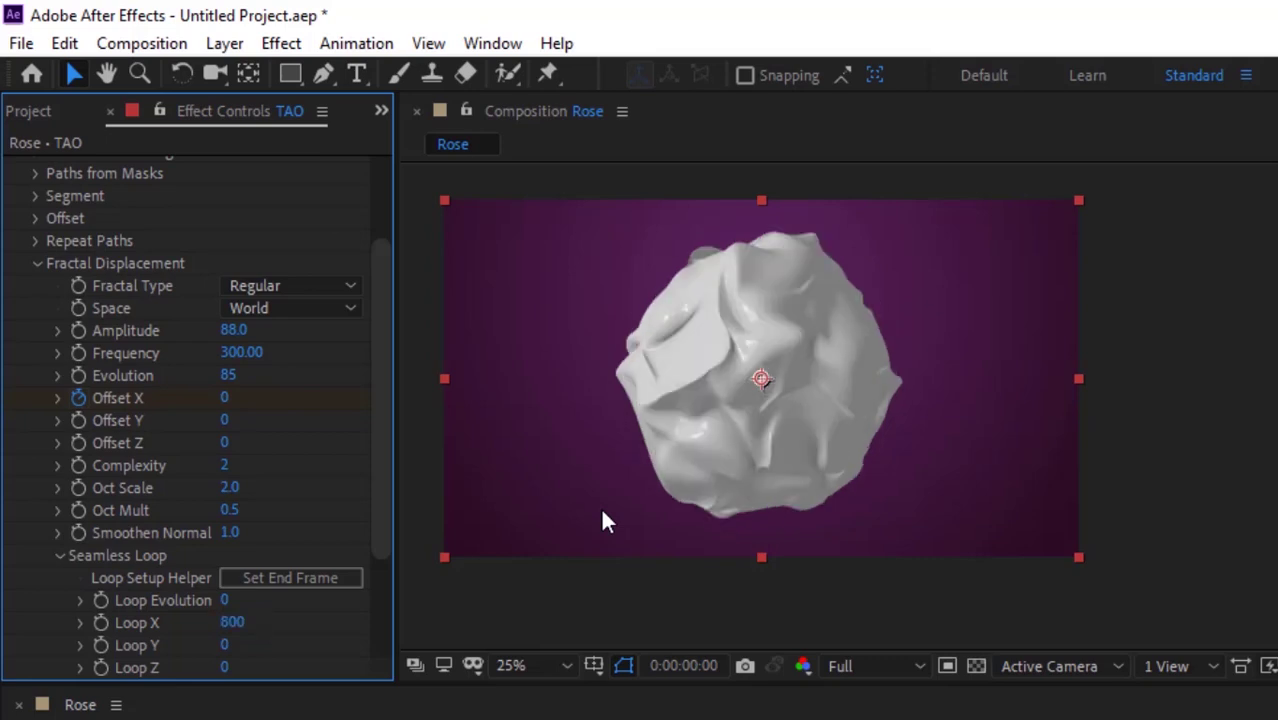
click(55, 555)
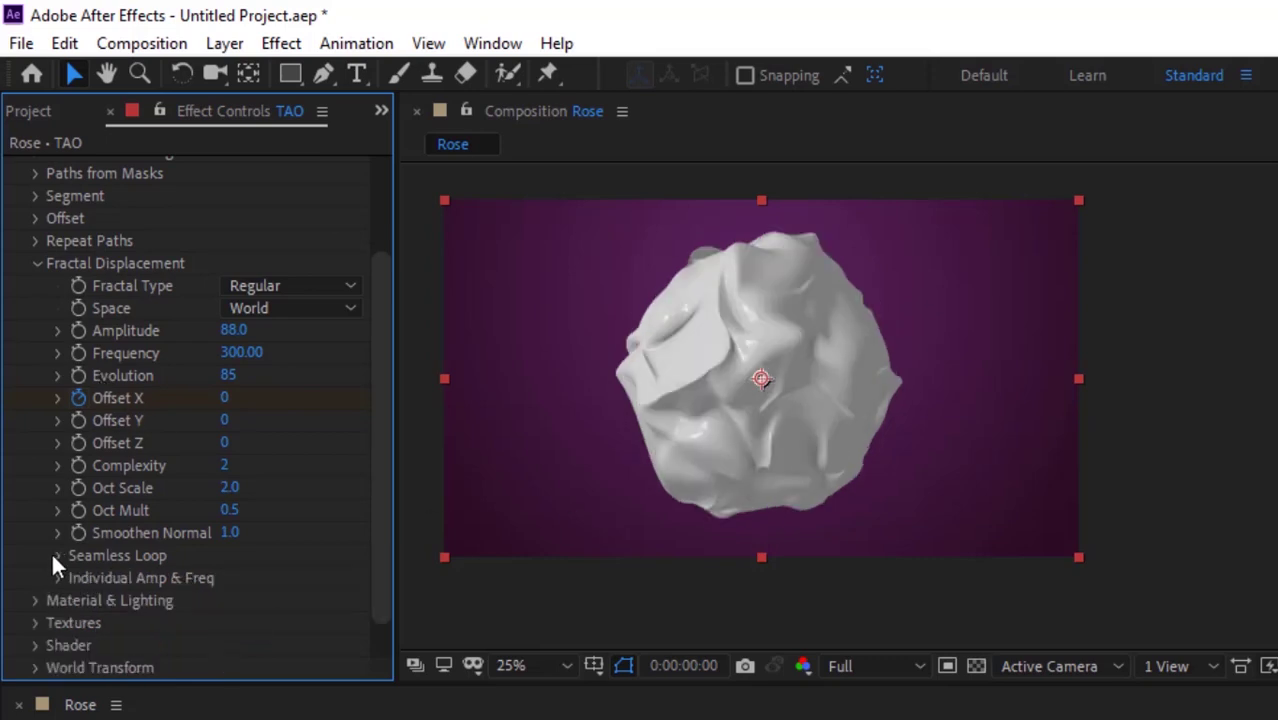
- Set the Material & Lighting colour to bright magenta (H 303, S 88, B 100)
click(37, 263)
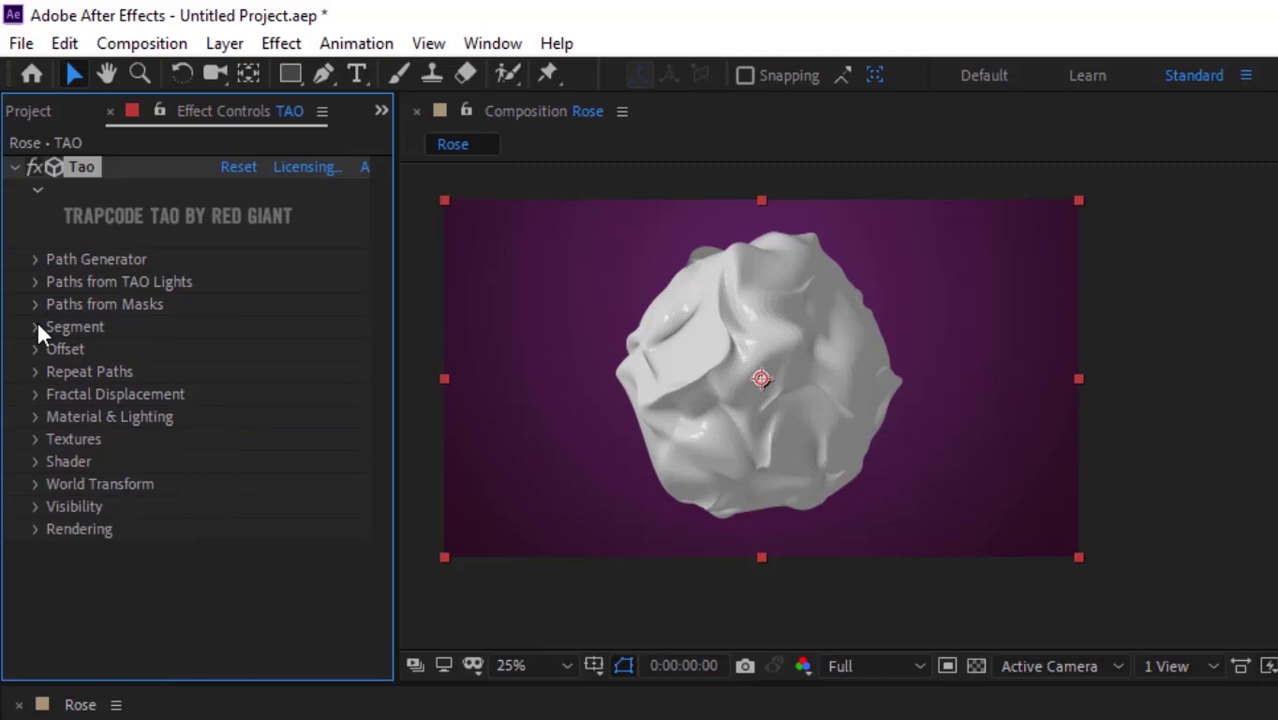
click(36, 417)
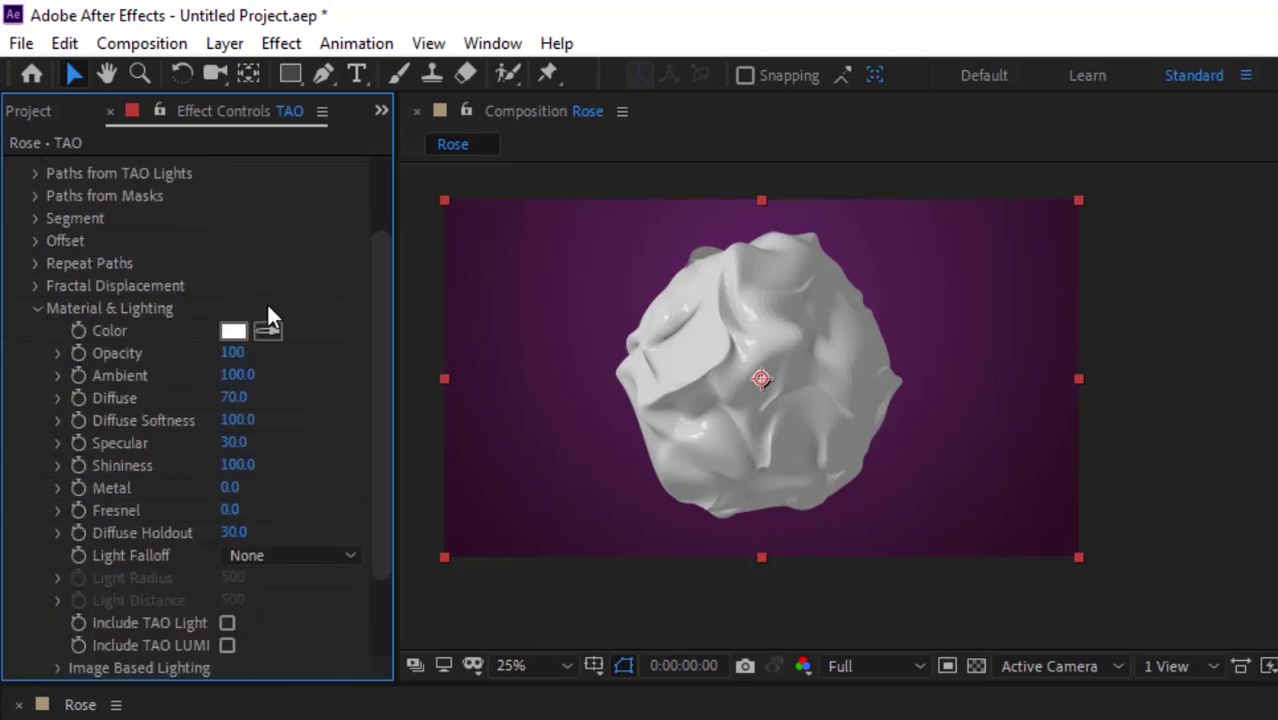
click(233, 331)
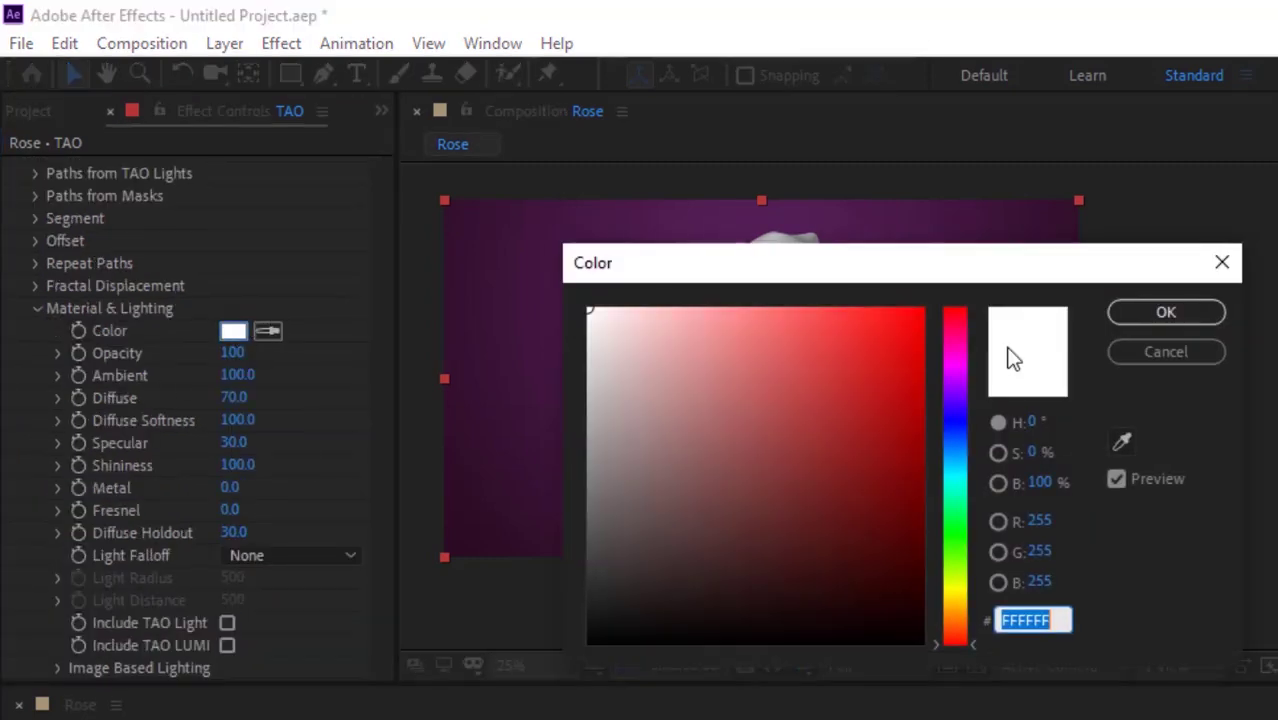
click(1034, 422)
text(303)
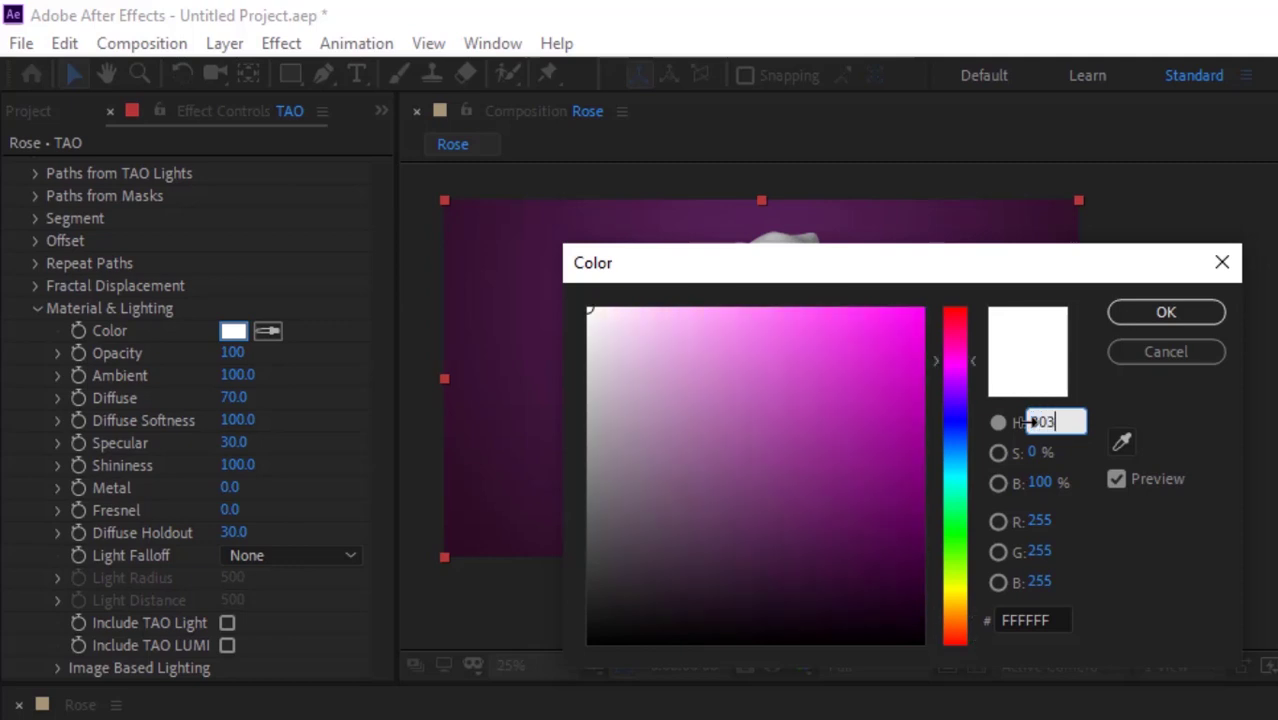
key(Tab)
text(88)
key(Tab)
text(100)
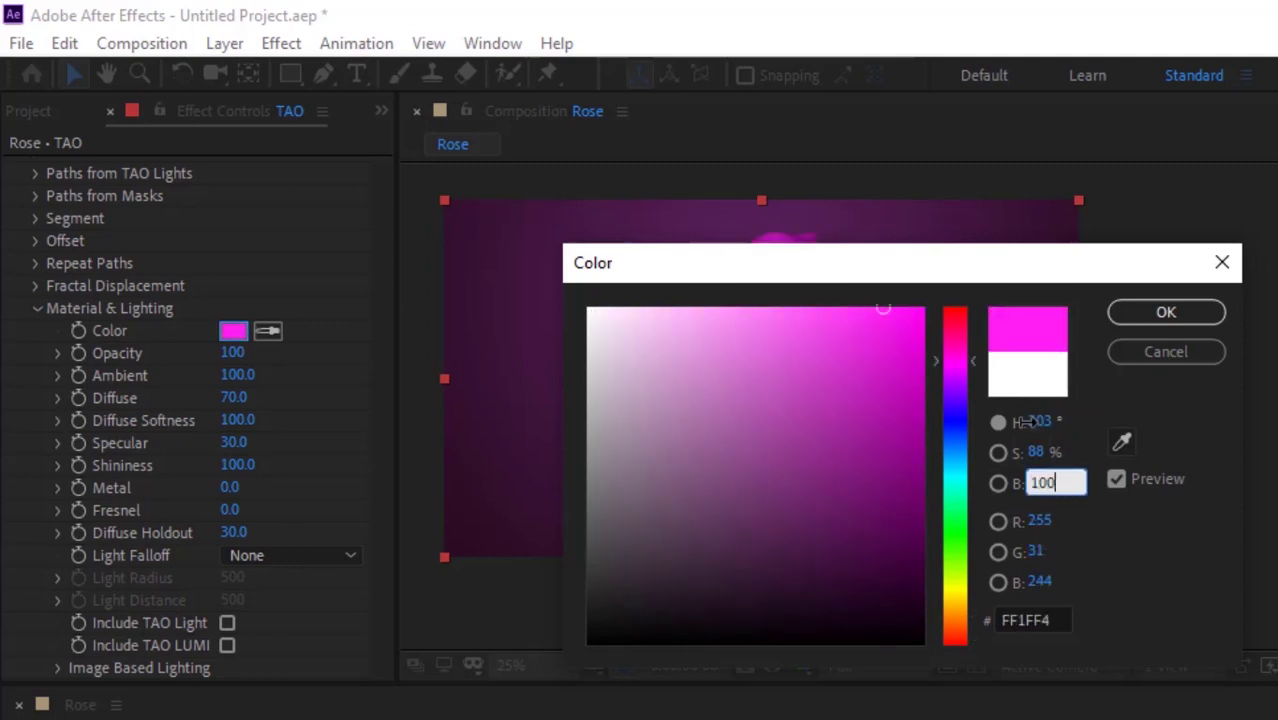
key(Return)
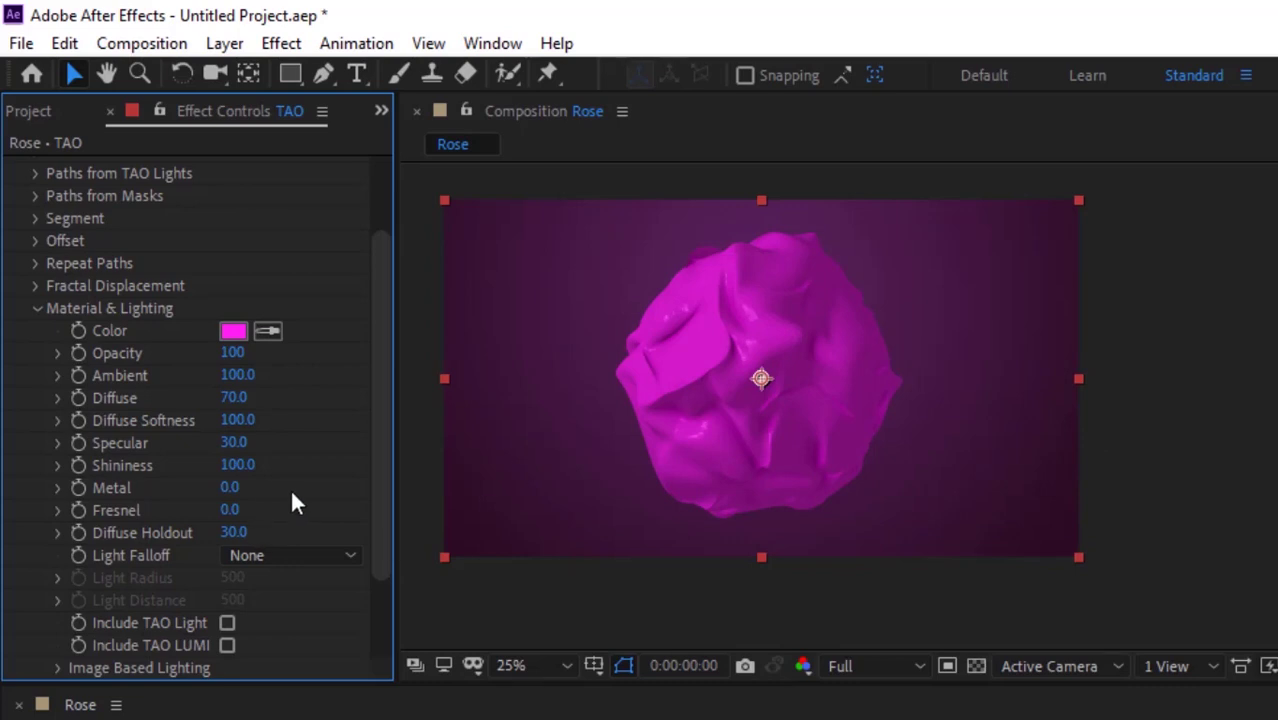
- Enter Shininess 10, Fresnel 79 and Diffuse Holdout 50 in Tao's Material & Lighting group
click(237, 466)
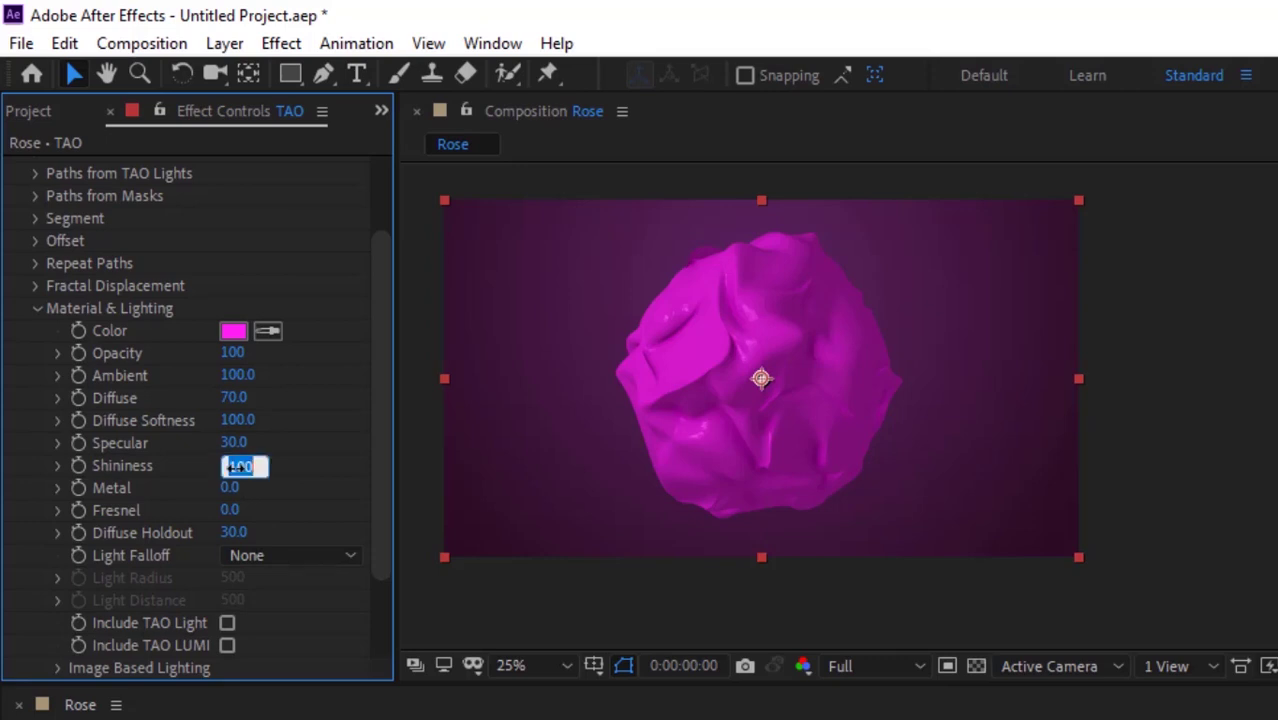
text(45)
key(Tab)
key(Tab)
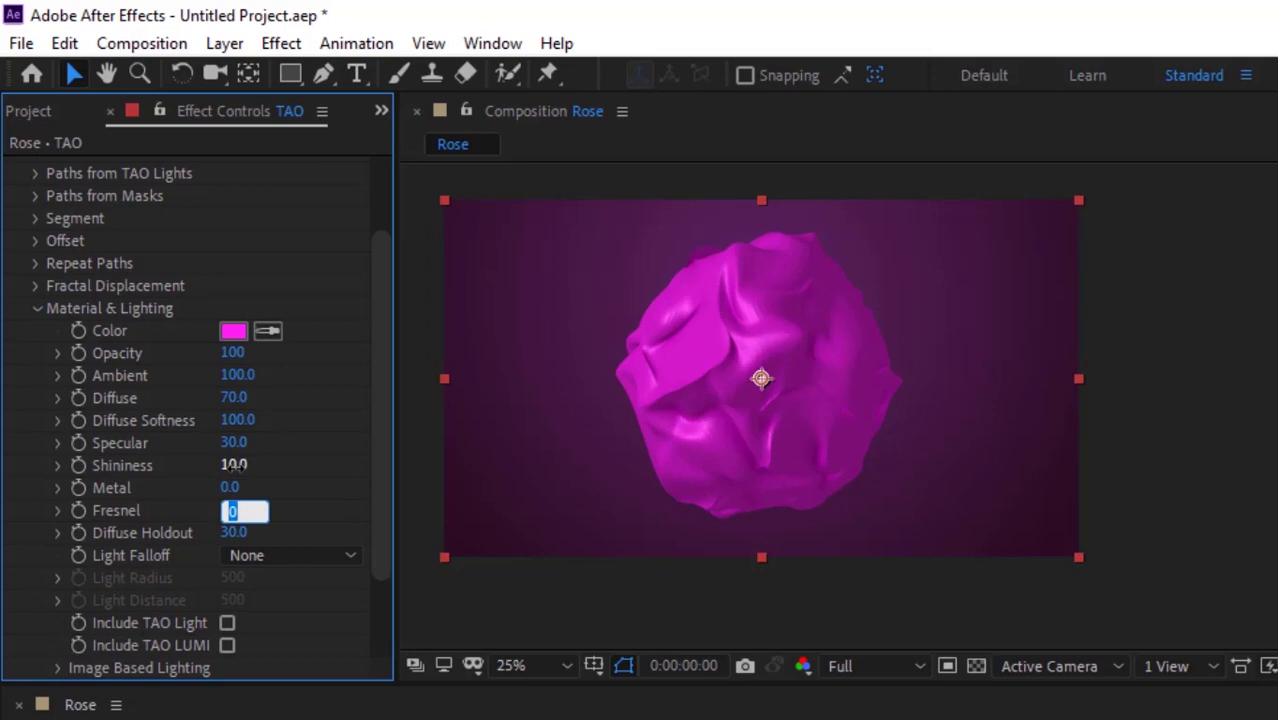
text(79)
key(Tab)
text(50)
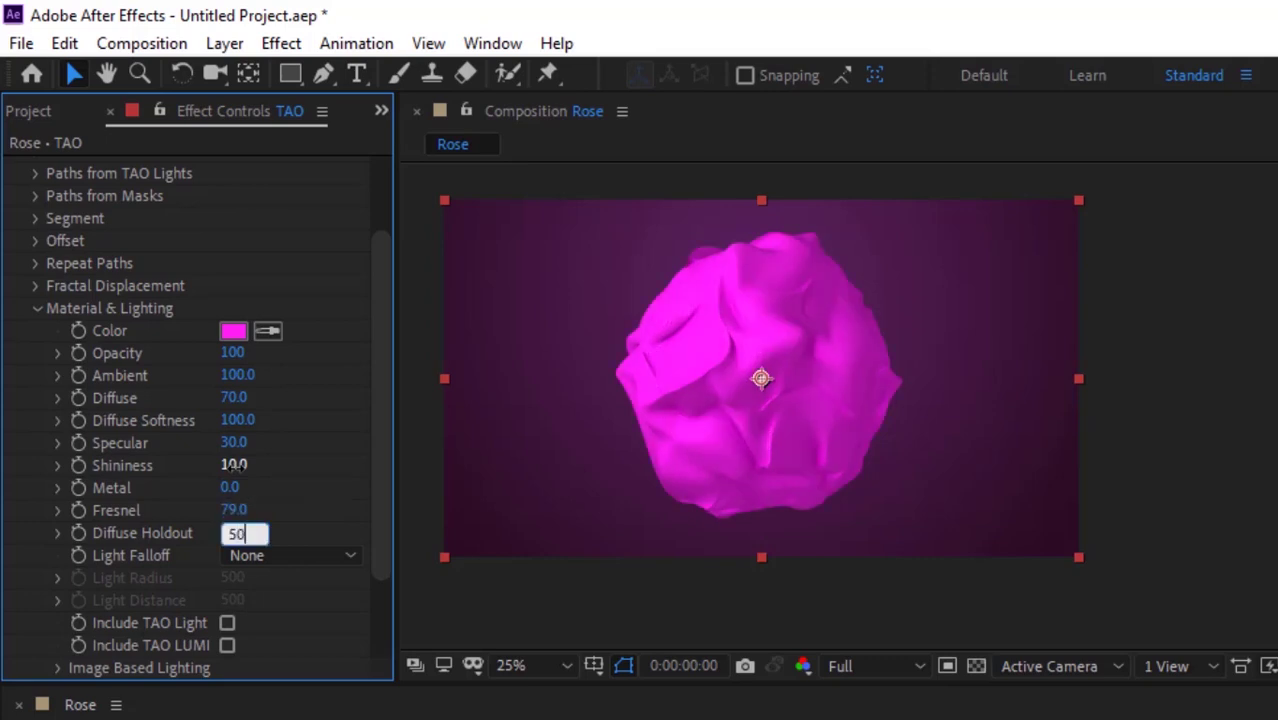
key(Return)
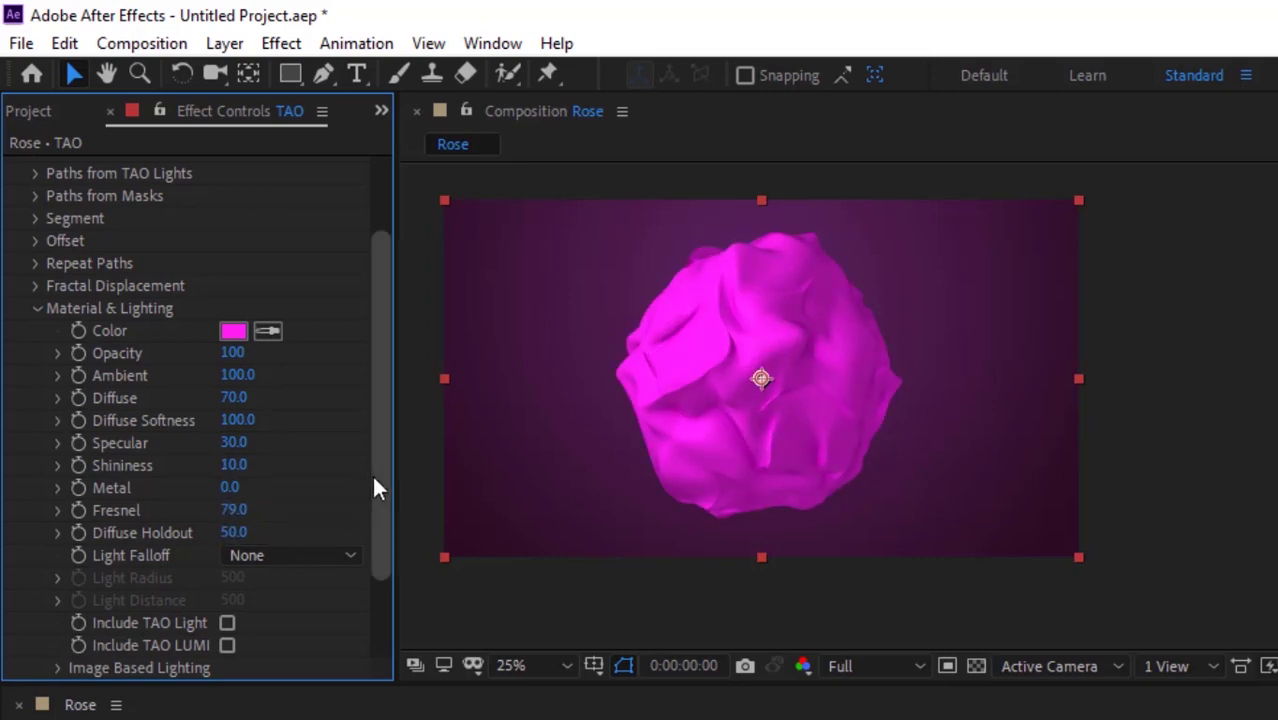
drag(371, 473, 371, 539)
- Set Image Based Lighting Reflection Strength and Diffuse Strength both to 200
click(57, 569)
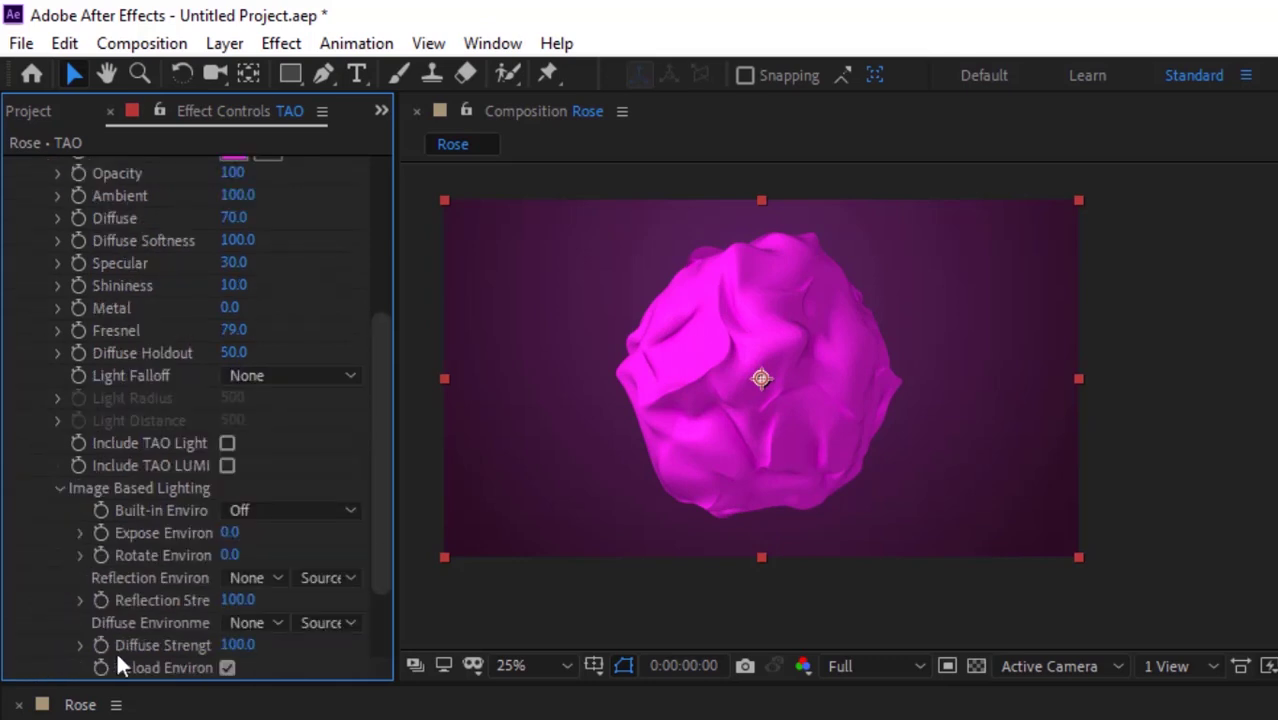
click(240, 601)
text(200)
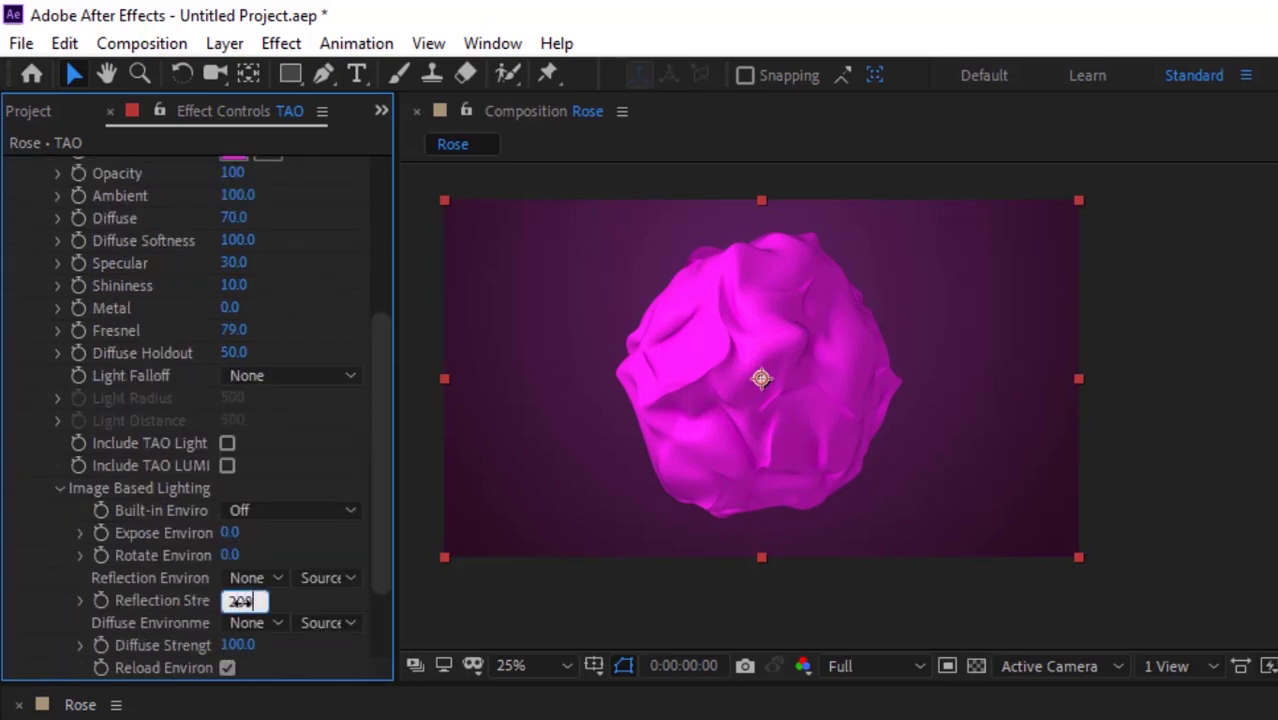
key(Tab)
text(200)
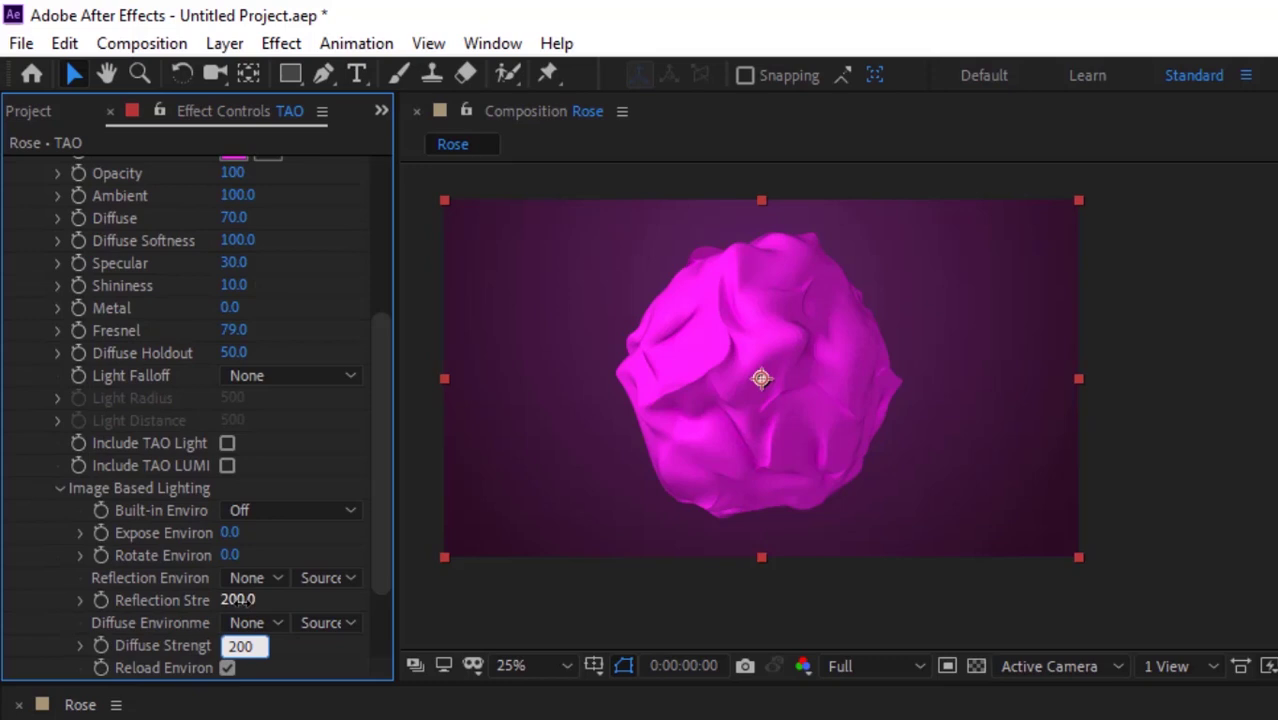
key(Return)
- Collapse the lighting groups and expand Tao's Textures settings
click(60, 489)
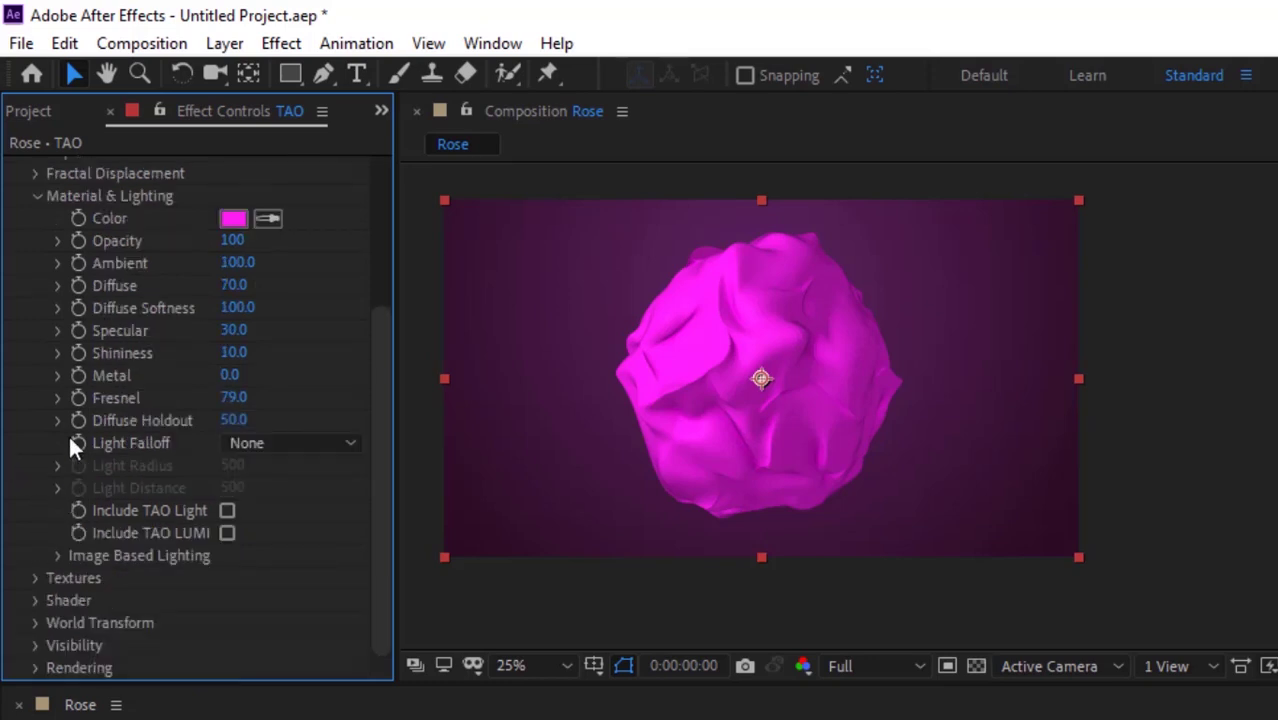
click(36, 197)
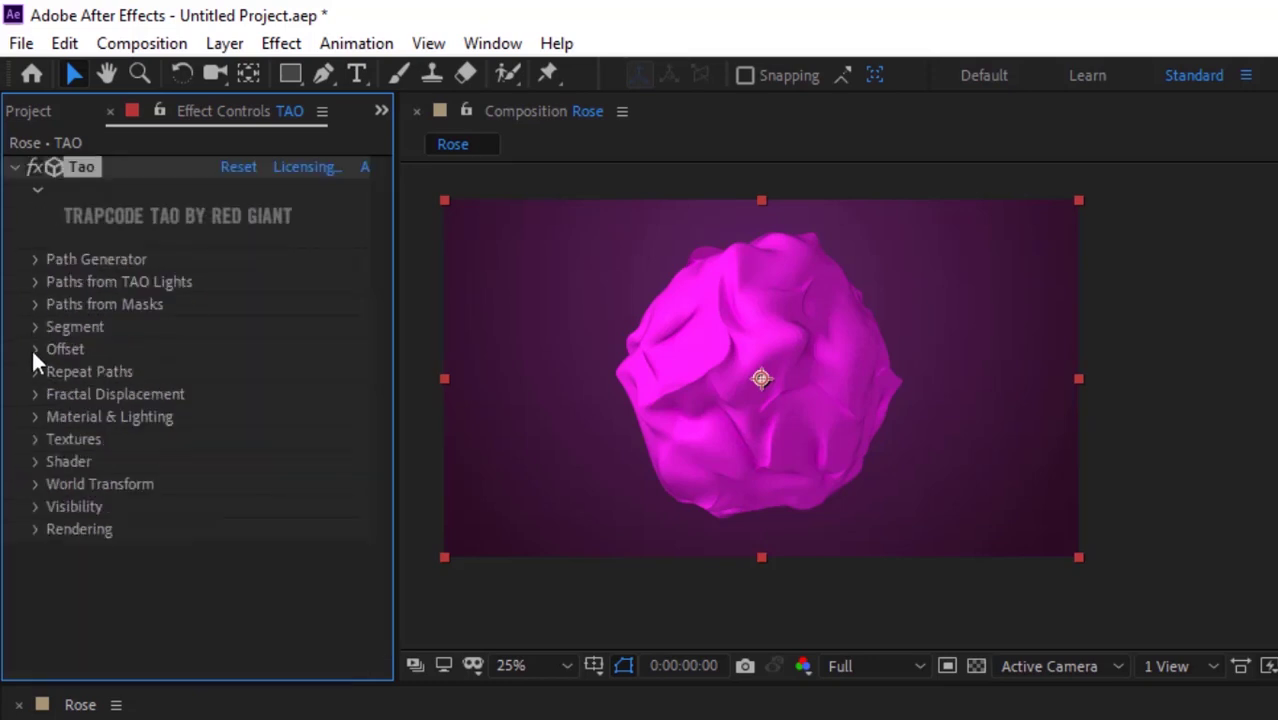
click(36, 440)
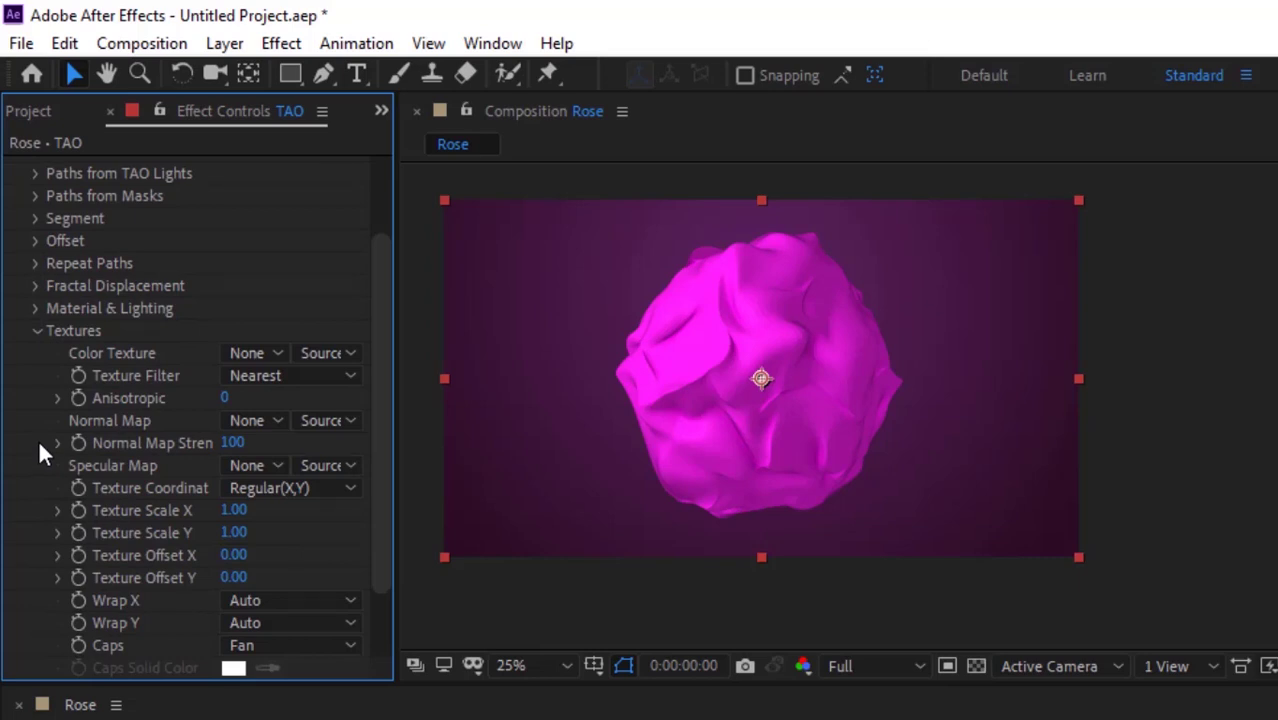
- Import Normal Map.png into the project
click(29, 110)
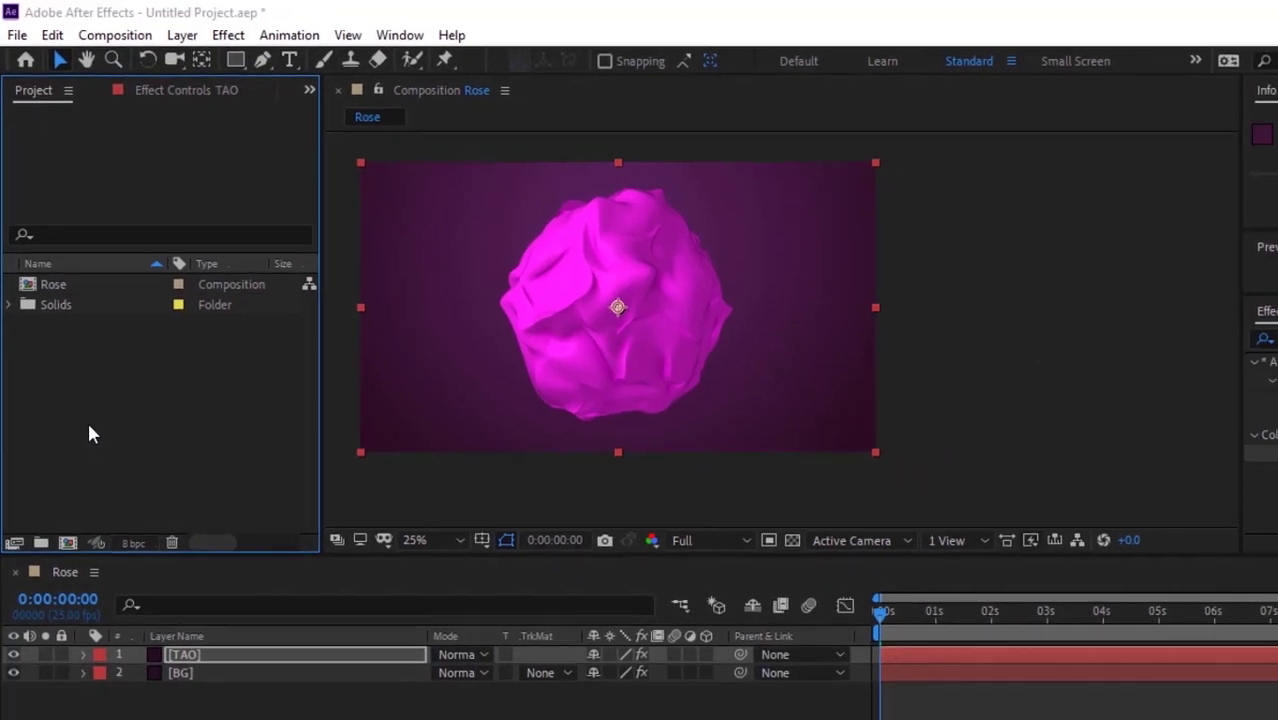
double_click(196, 391)
click(316, 251)
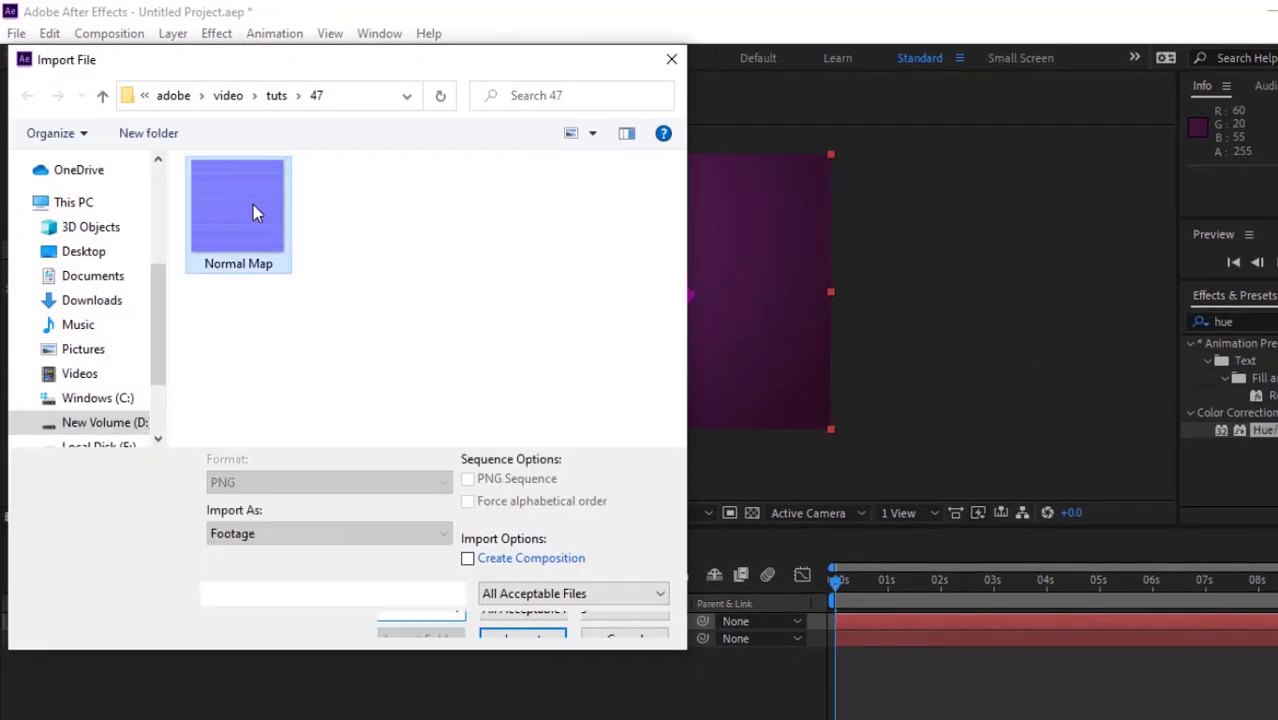
double_click(253, 204)
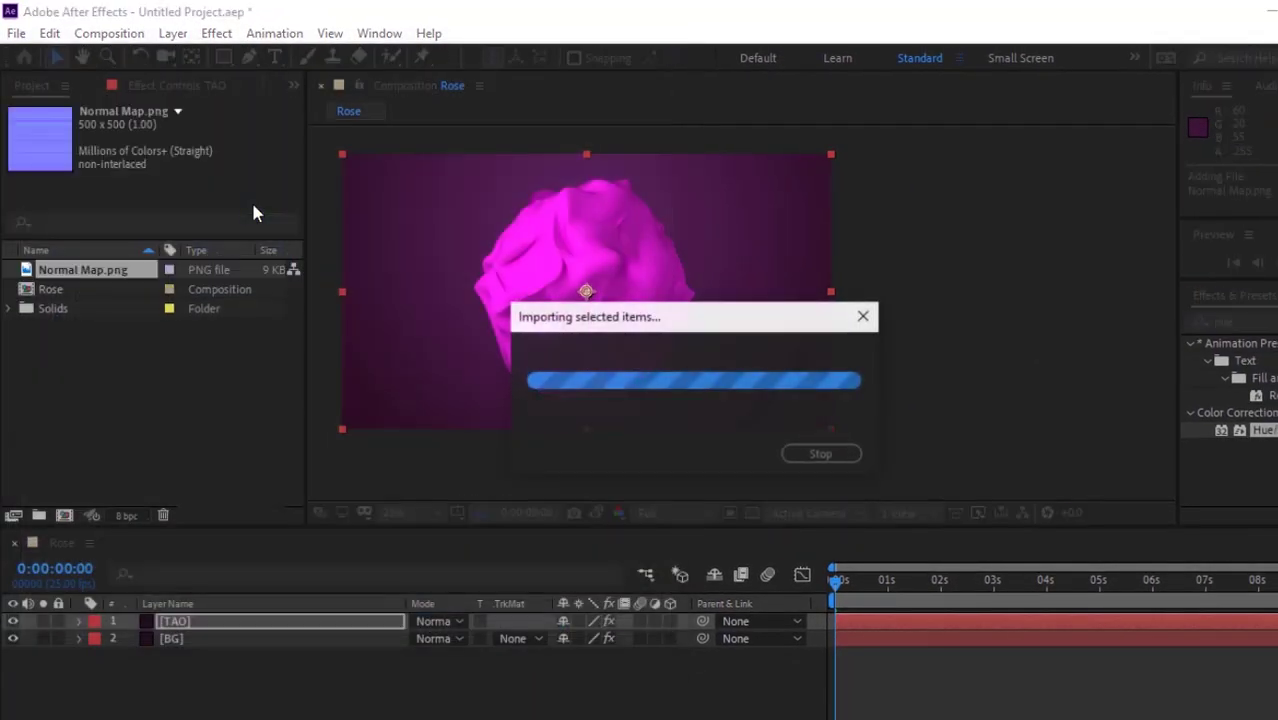
- Place Normal Map.png in the Rose comp as a hidden layer and reselect the TAO layer
click(163, 86)
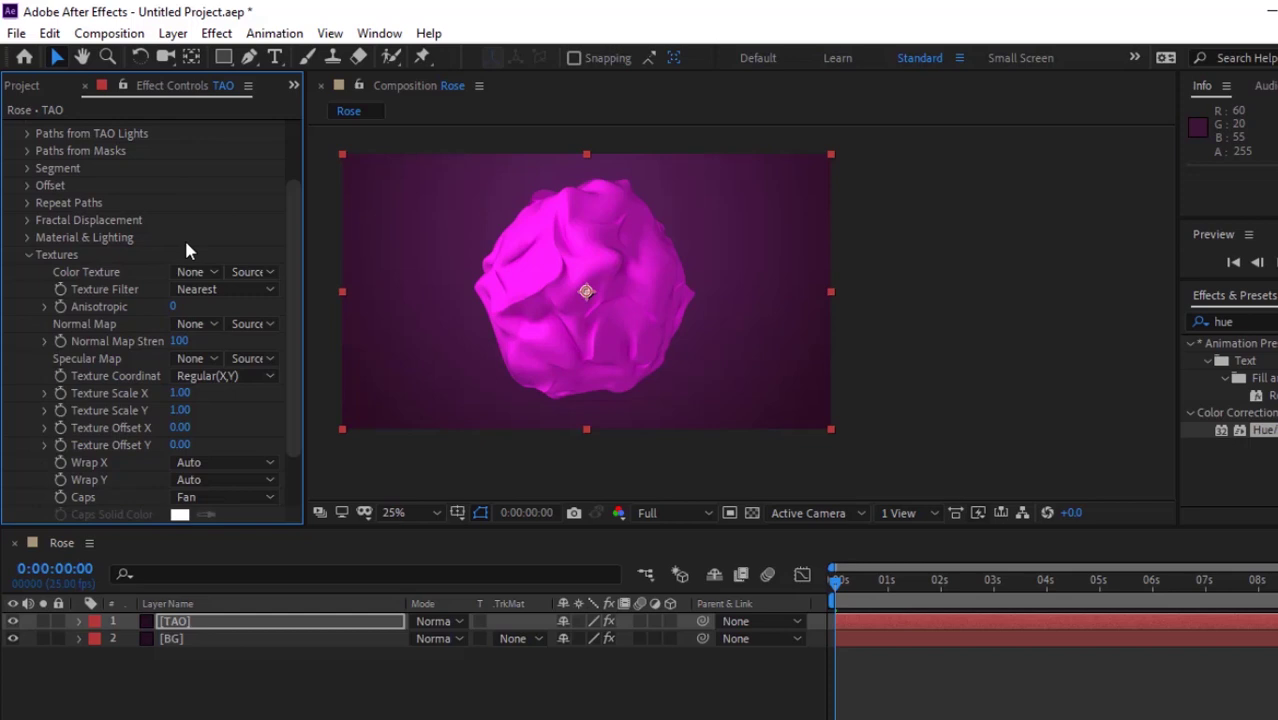
click(34, 87)
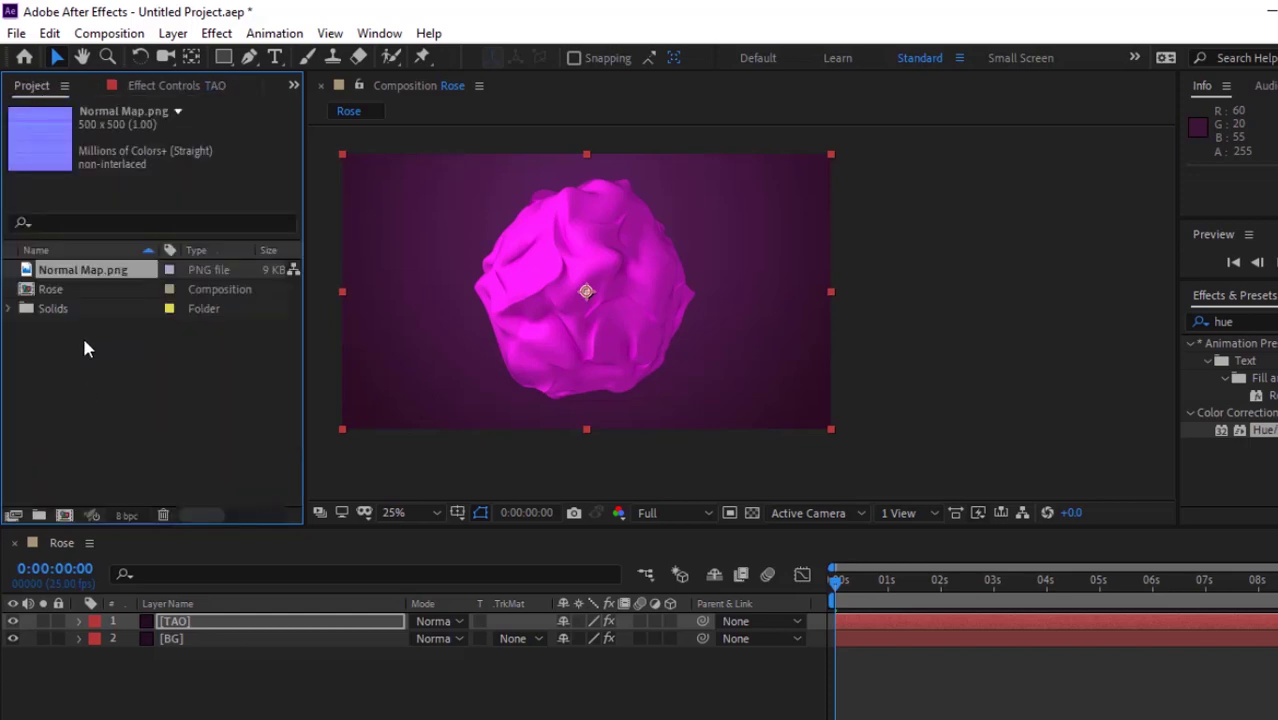
drag(97, 271, 172, 690)
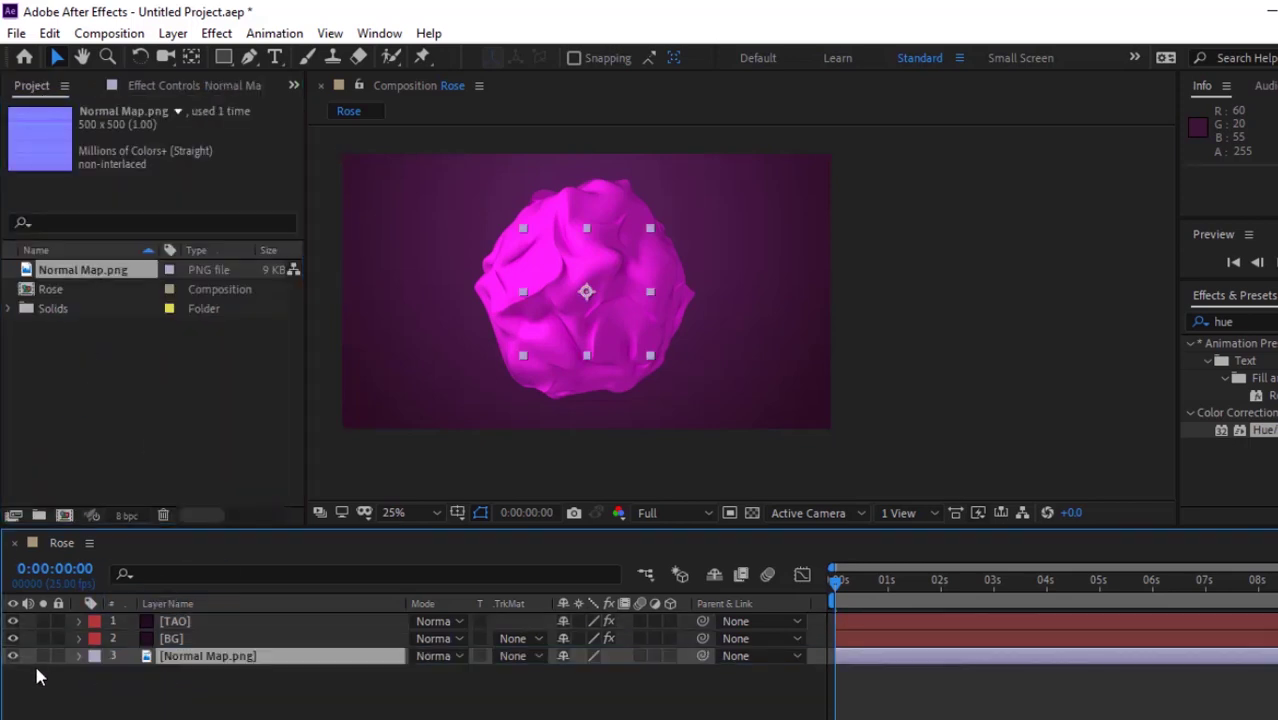
click(13, 656)
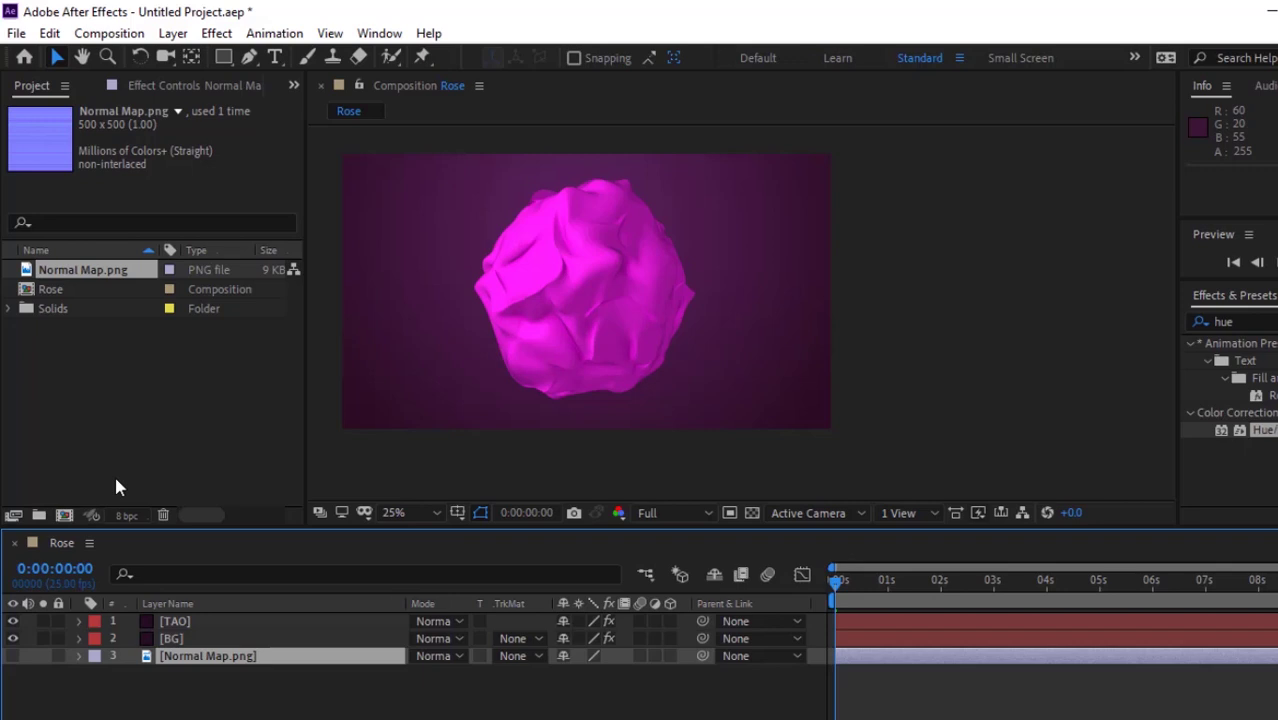
click(196, 85)
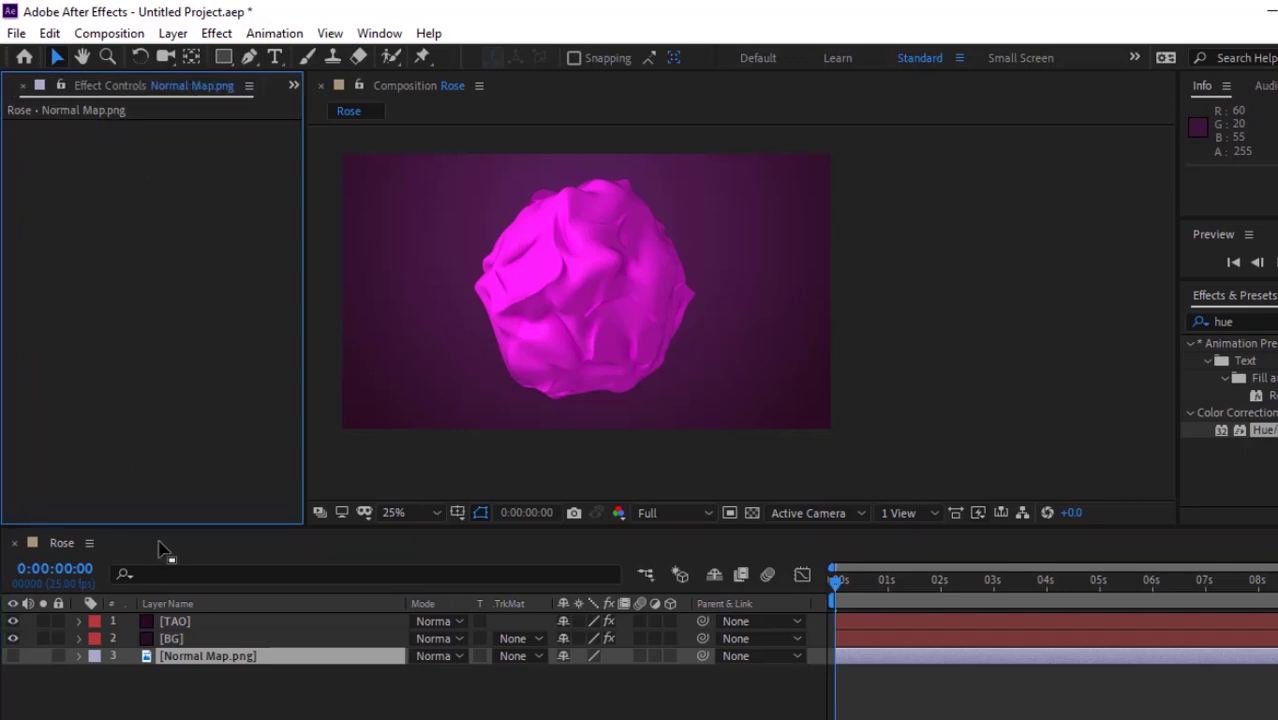
click(172, 622)
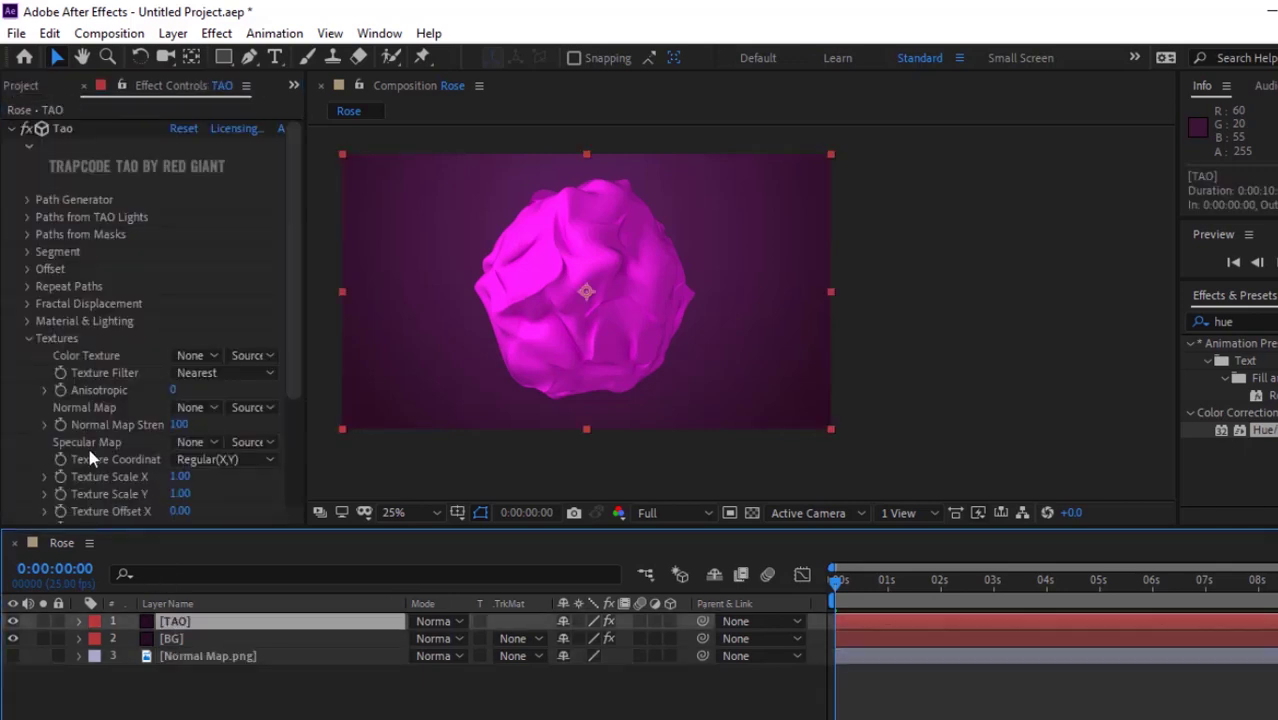
- Set Tao's Normal Map to layer 3. Normal Map.png, strength 2, Texture Scale Y 4
click(192, 407)
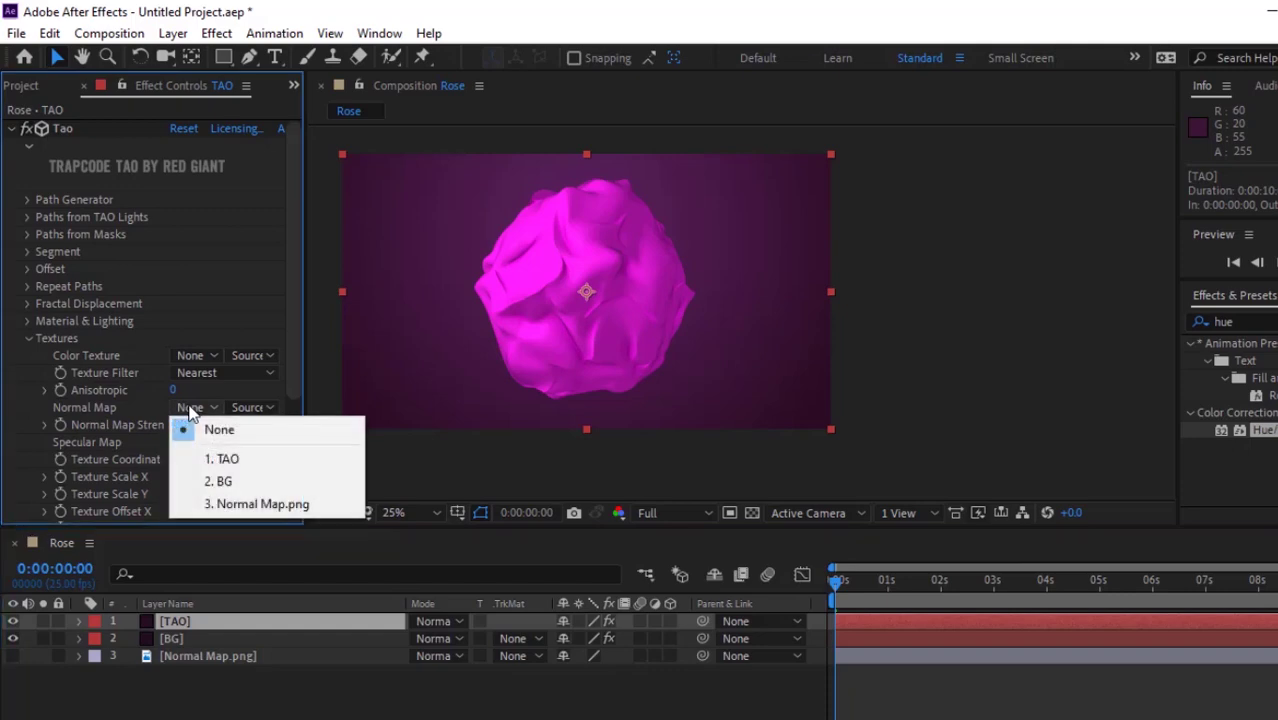
click(232, 503)
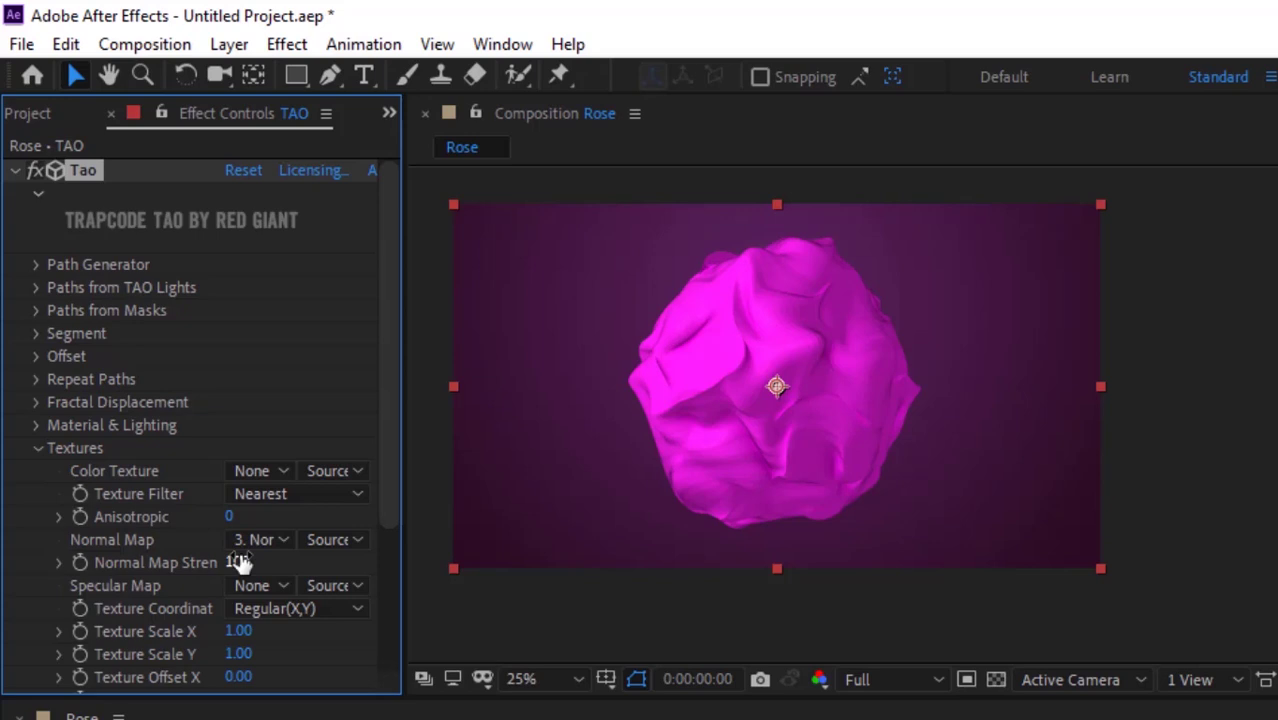
click(240, 562)
text(2)
key(Tab)
key(Tab)
text(4)
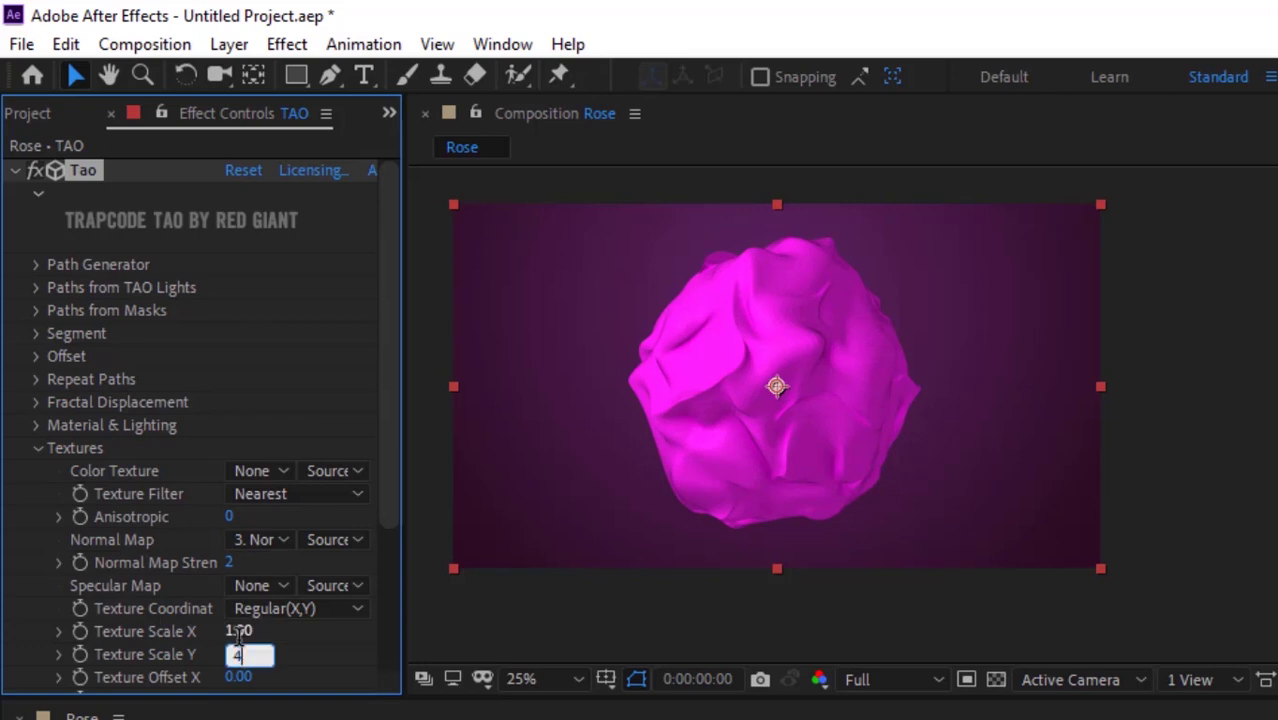
key(Return)
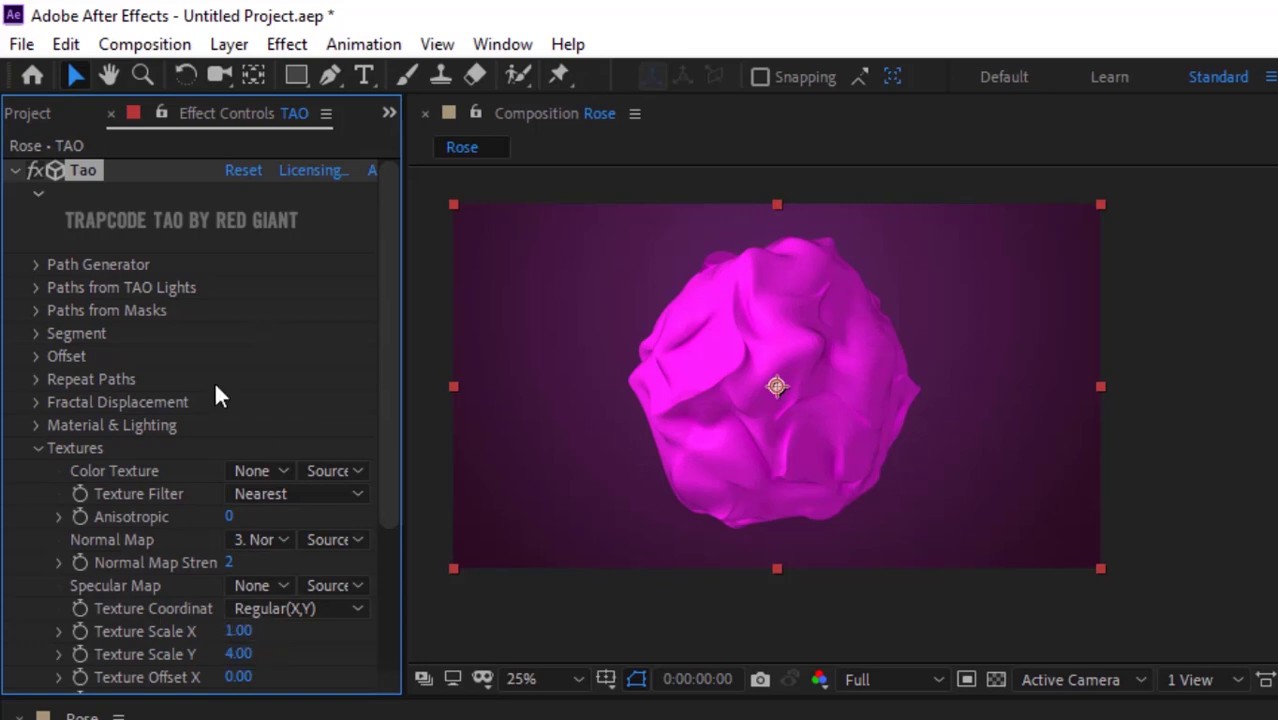
click(35, 449)
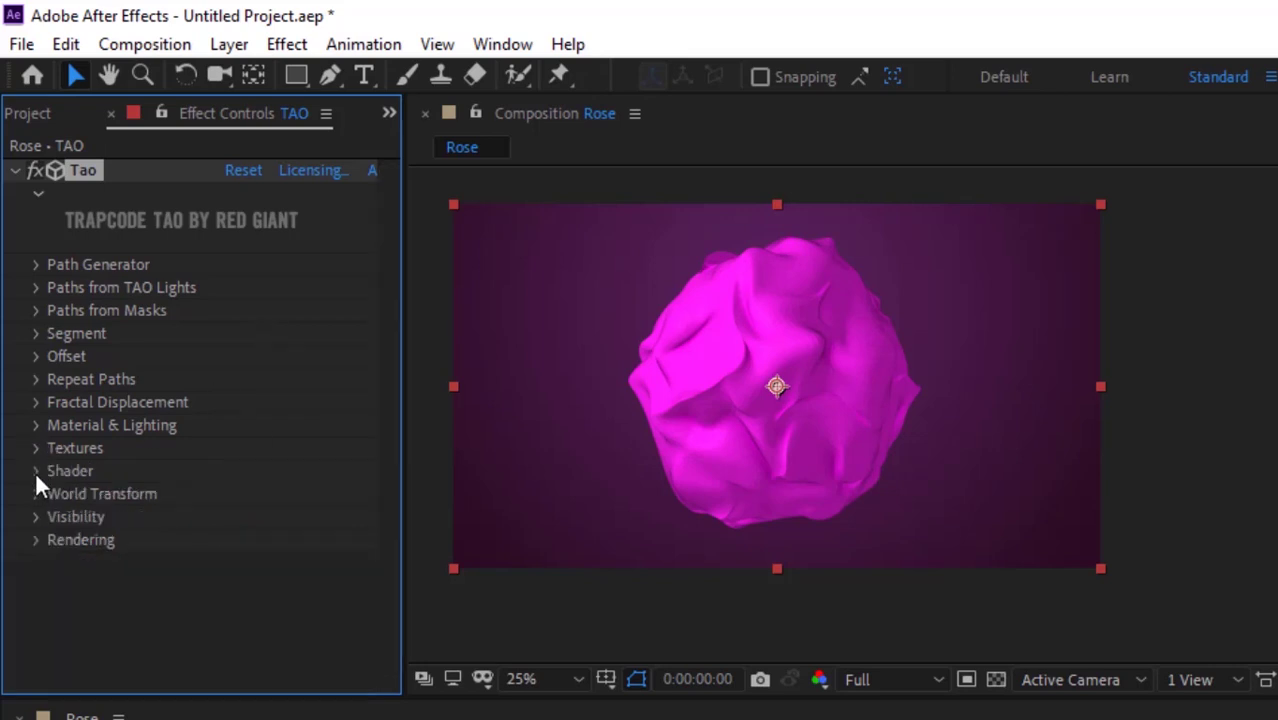
- Change the Shader dropdown in Tao's Shader group from Flat to Smooth
click(35, 471)
click(268, 337)
click(293, 398)
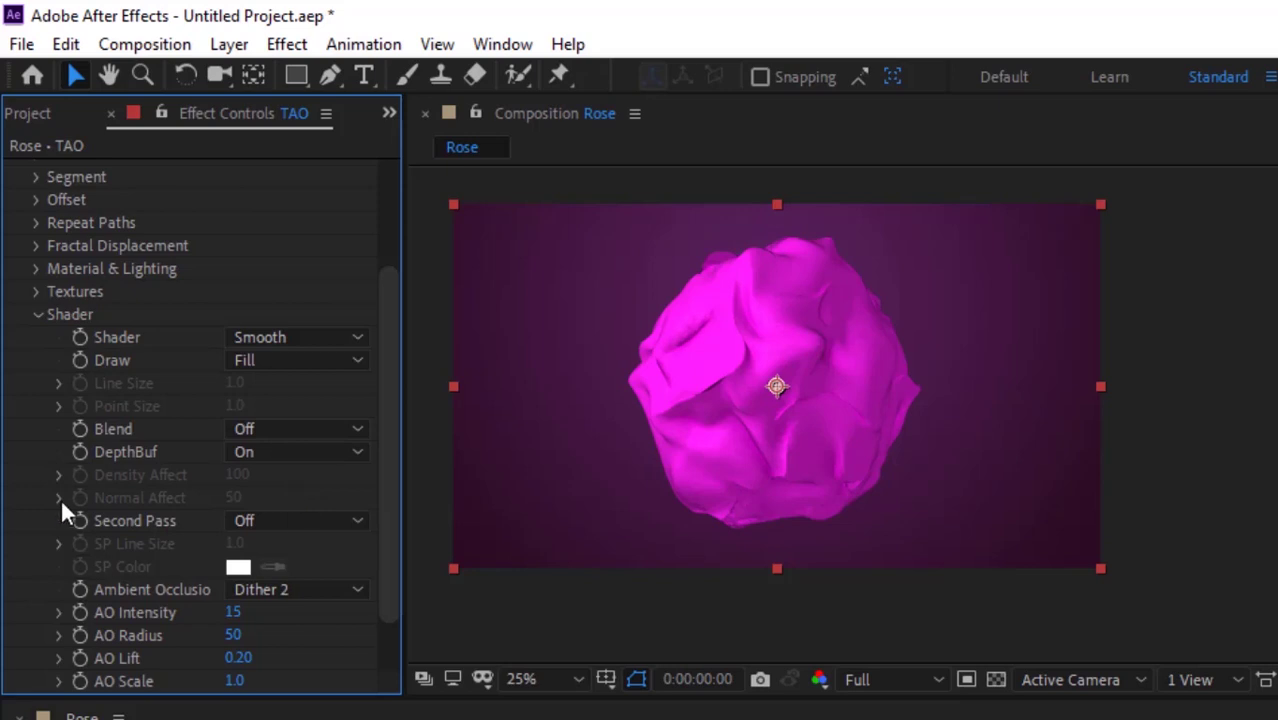
click(36, 314)
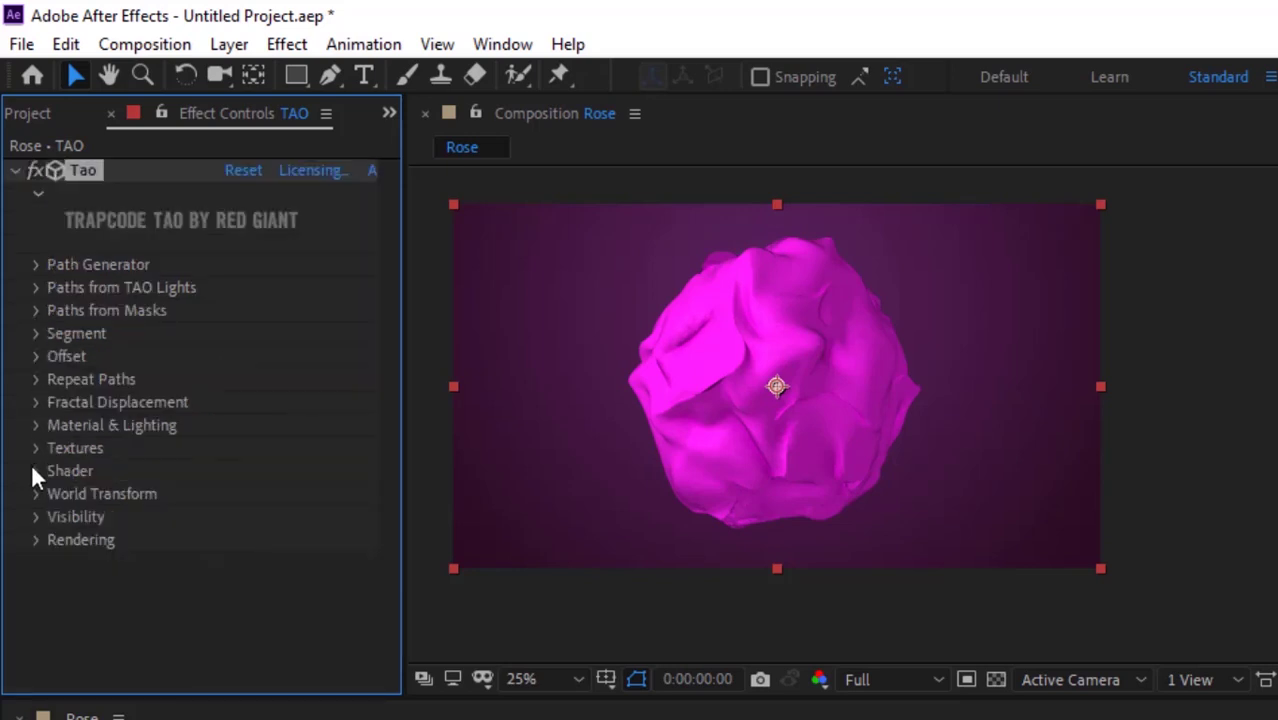
- Set Tao's Visibility to Far 5000, Fog Start 4000 and Fog End 5000
click(35, 516)
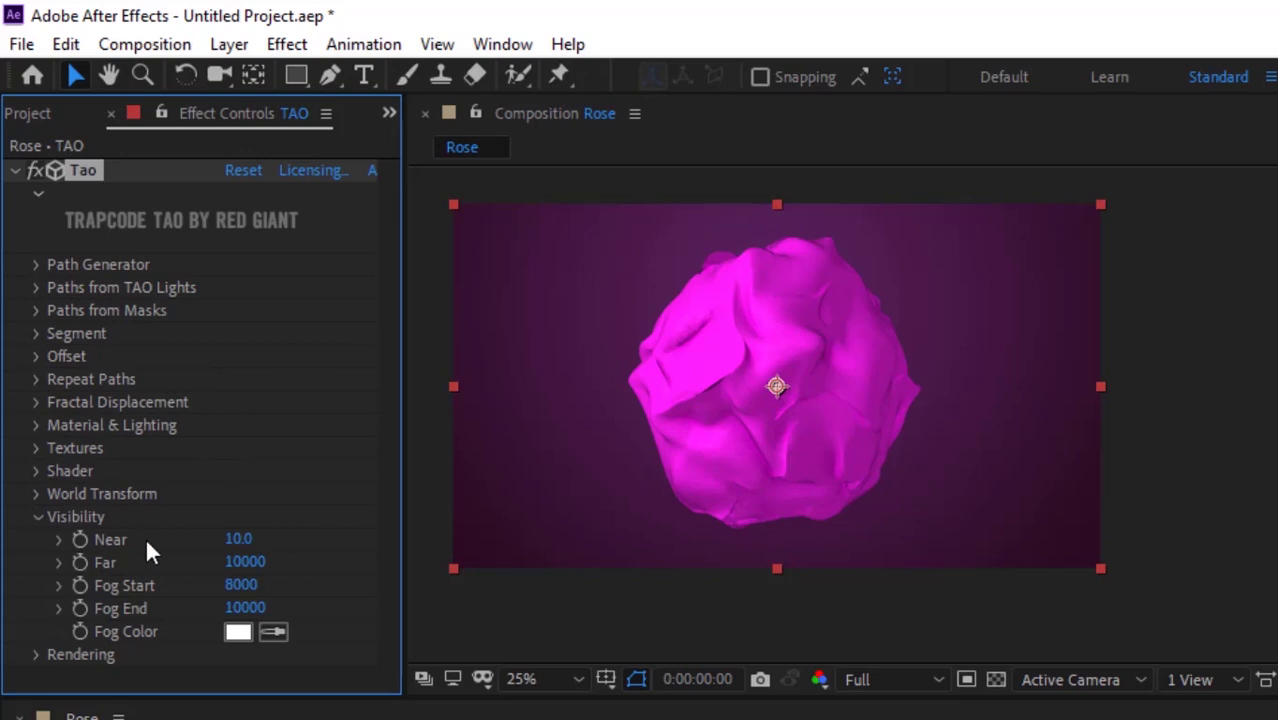
click(249, 563)
text(5000)
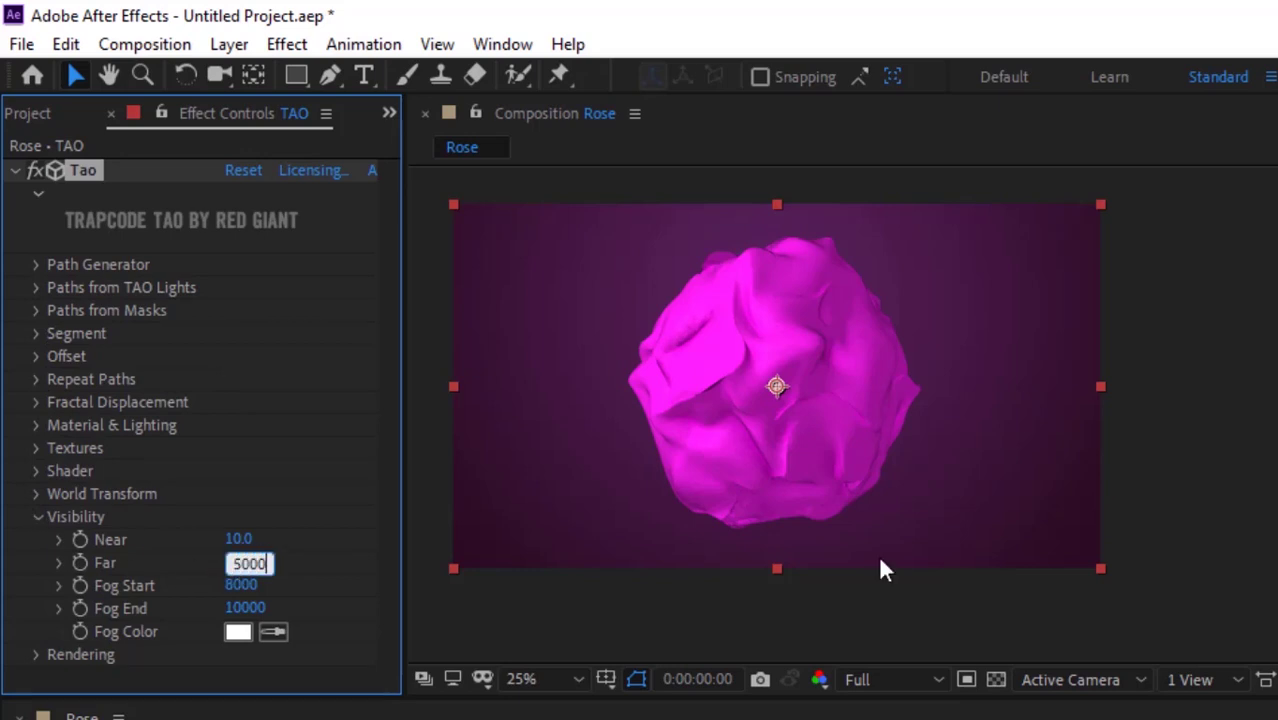
key(Tab)
text(4000)
key(Tab)
text(5000)
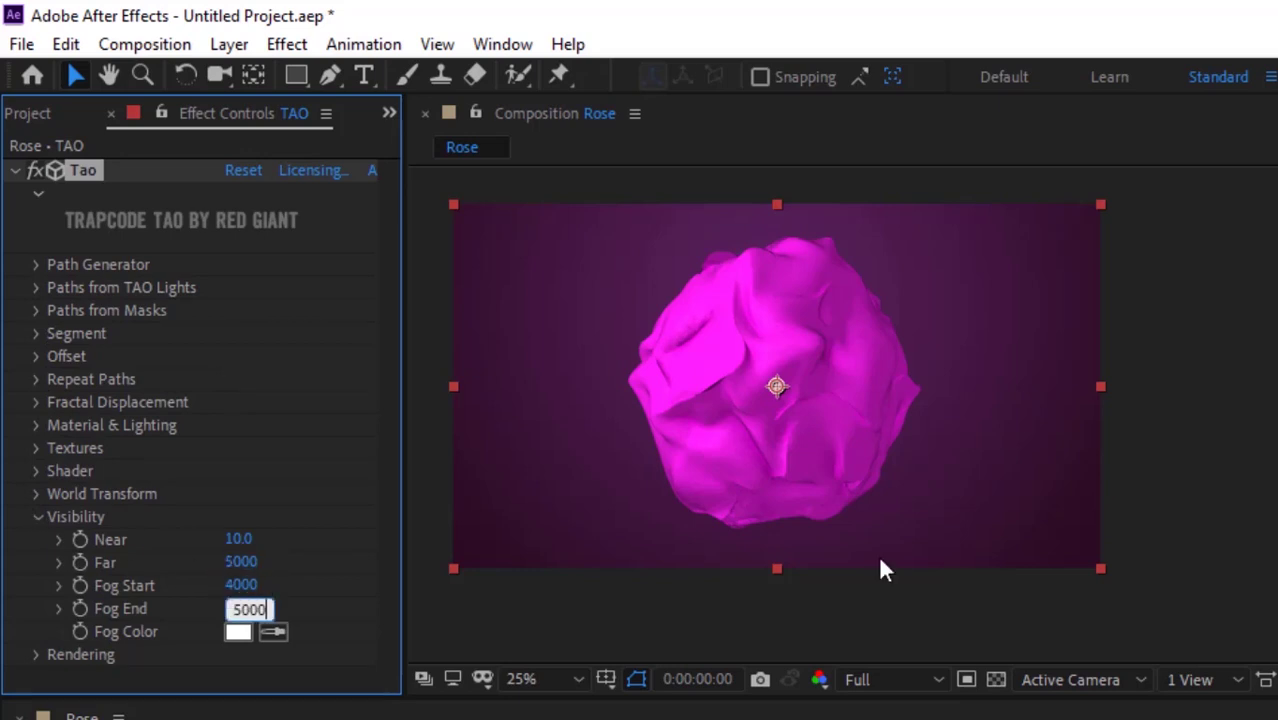
key(Return)
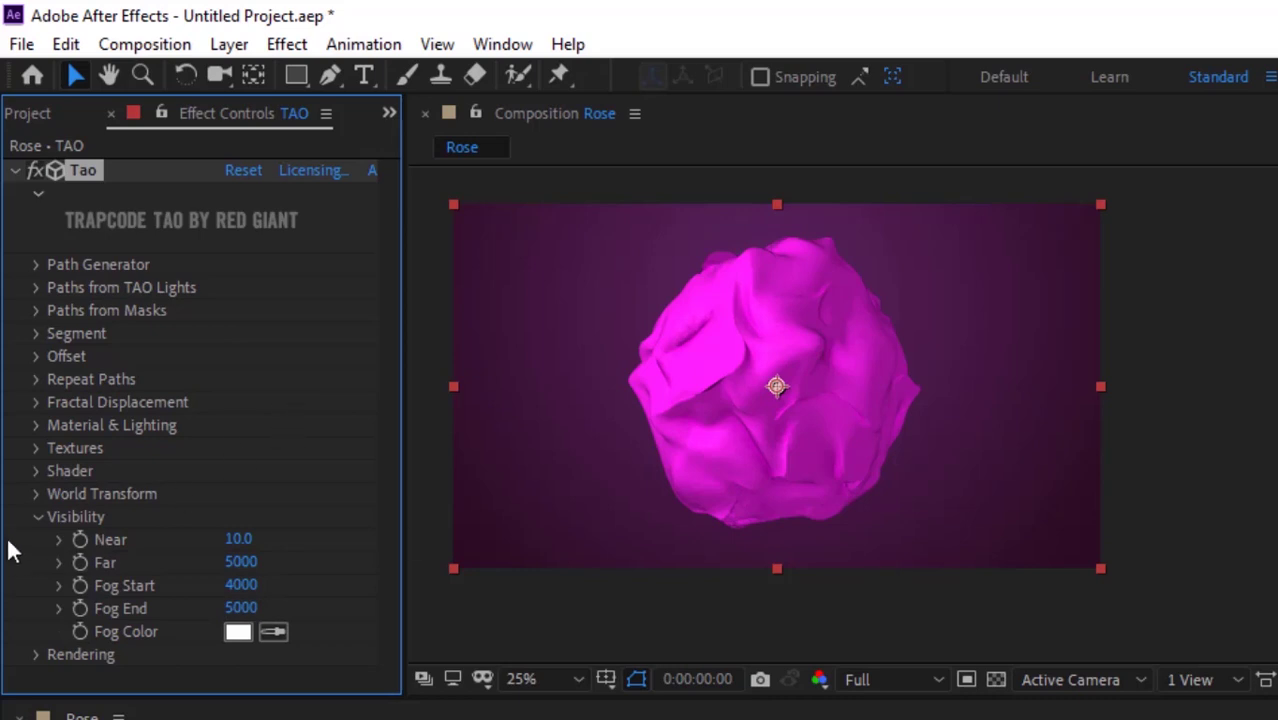
click(36, 516)
- Set Tao's Rendering to 9x Supersample with Depth of Field Off
click(36, 540)
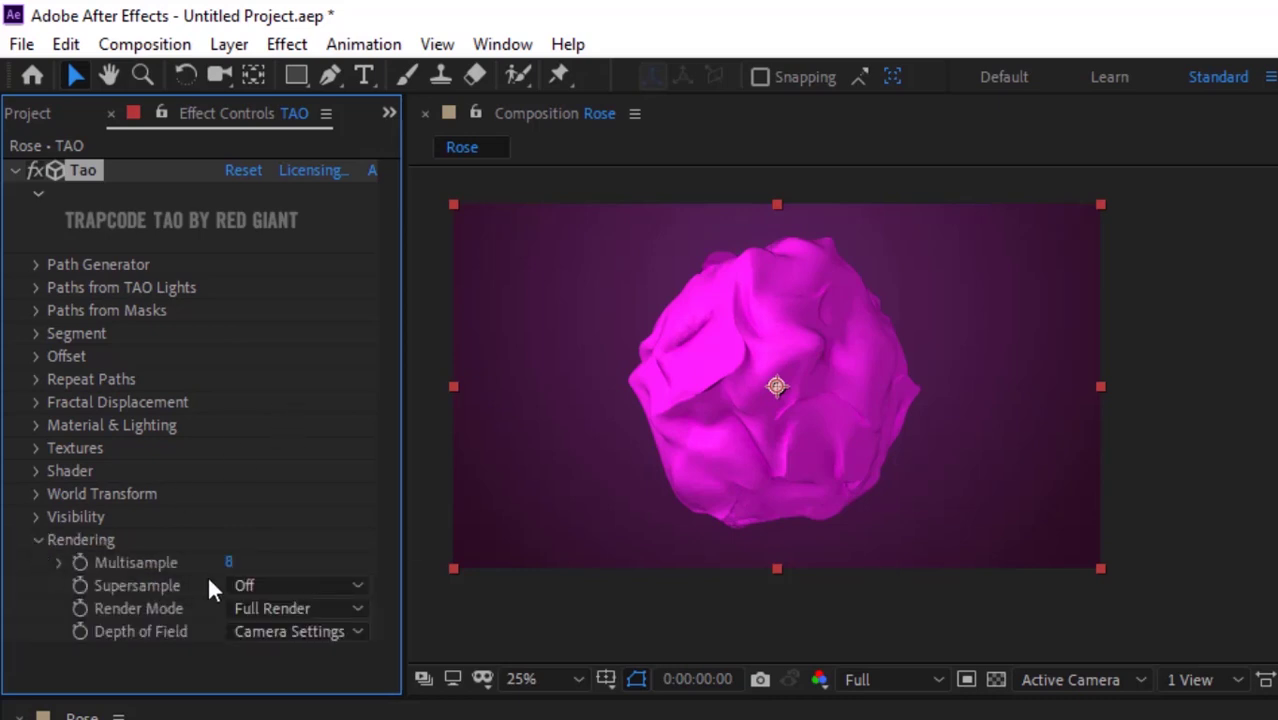
click(257, 586)
click(273, 678)
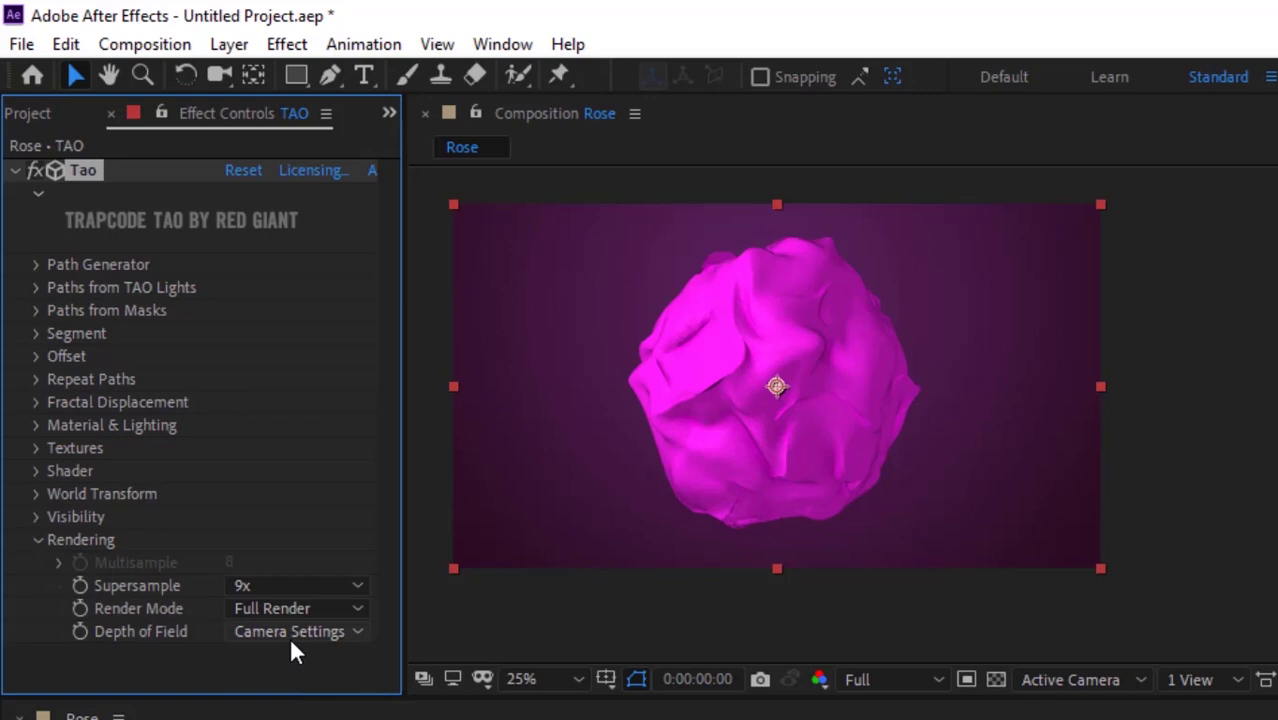
click(290, 635)
click(285, 654)
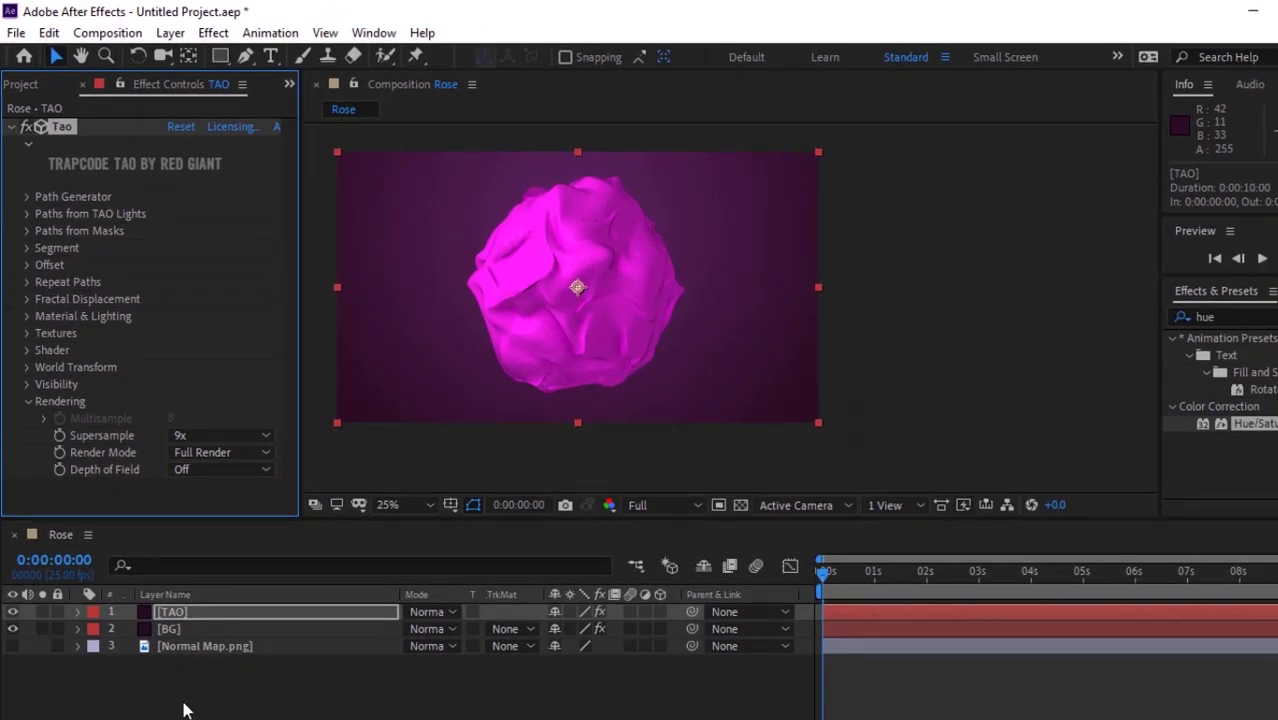
- Add a new adjustment layer to the comp and name it Glow
click(185, 708)
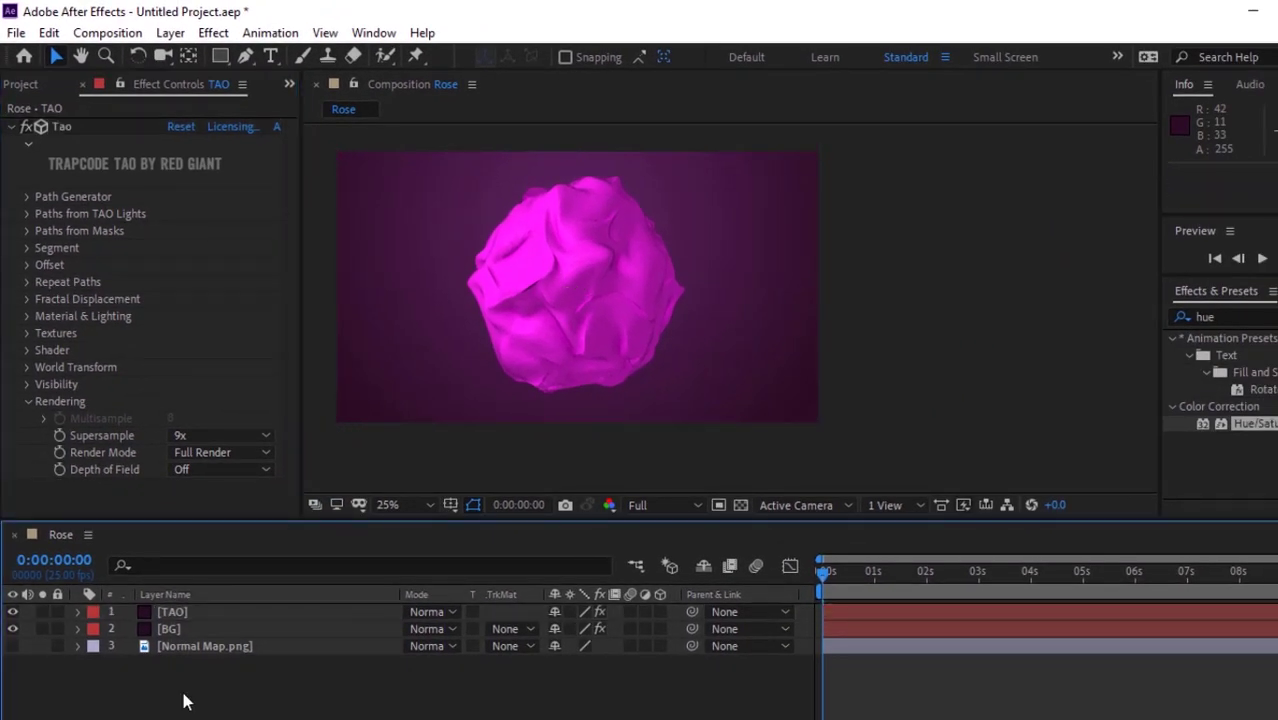
right_click(183, 702)
mouse_move(374, 476)
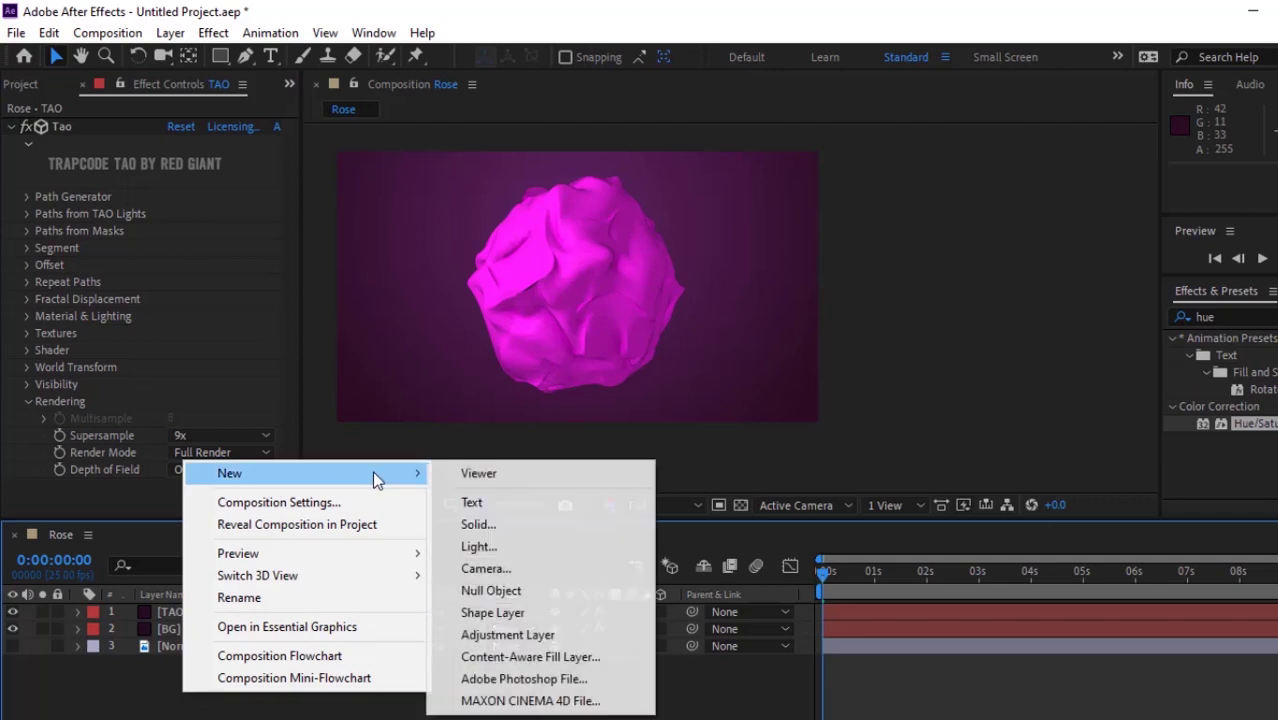
click(483, 635)
key(Return)
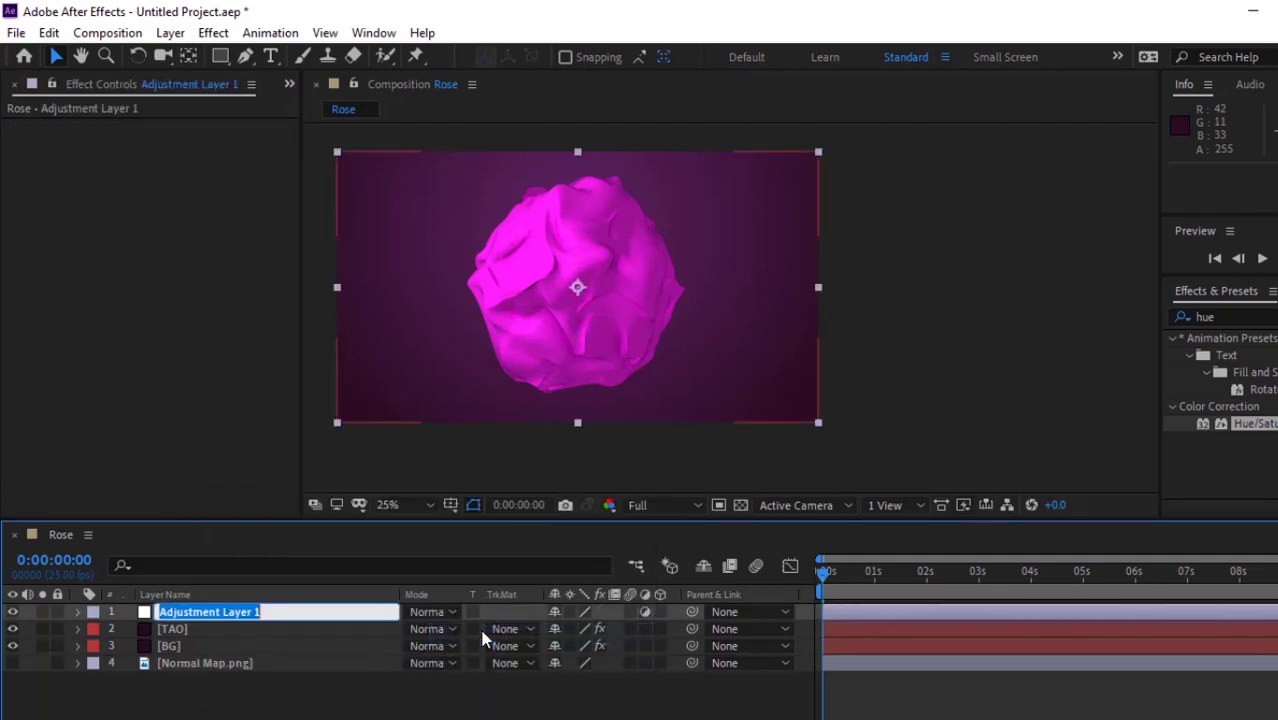
text(Glow)
key(Return)
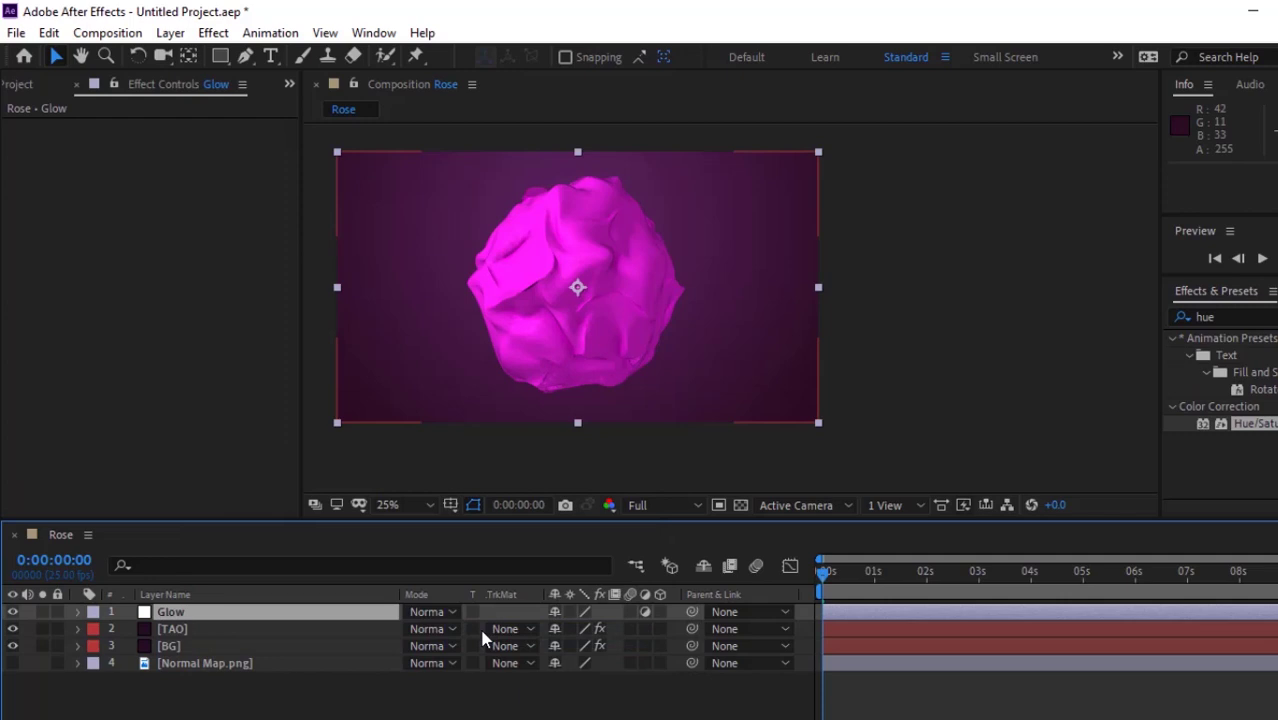
- Search Effects & Presets for 'glow' and drop Stylize > Glow onto the Glow layer
click(1229, 316)
key(BackSpace)
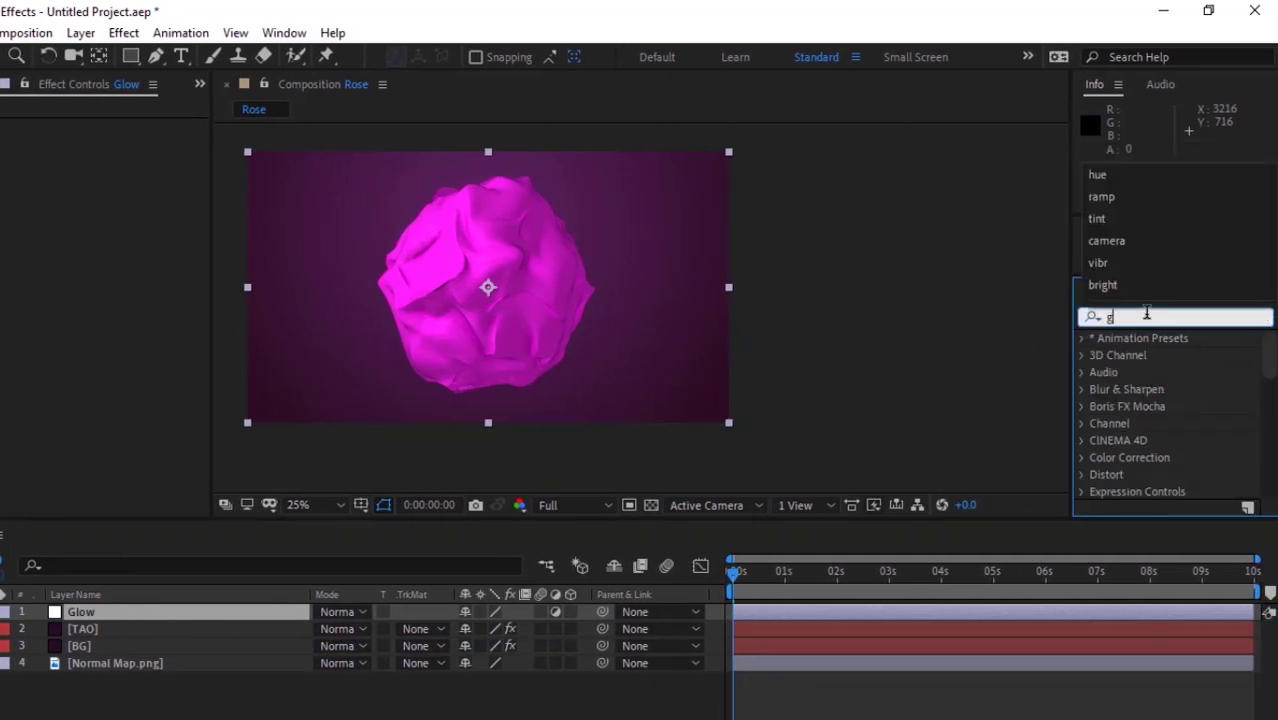
text(glow)
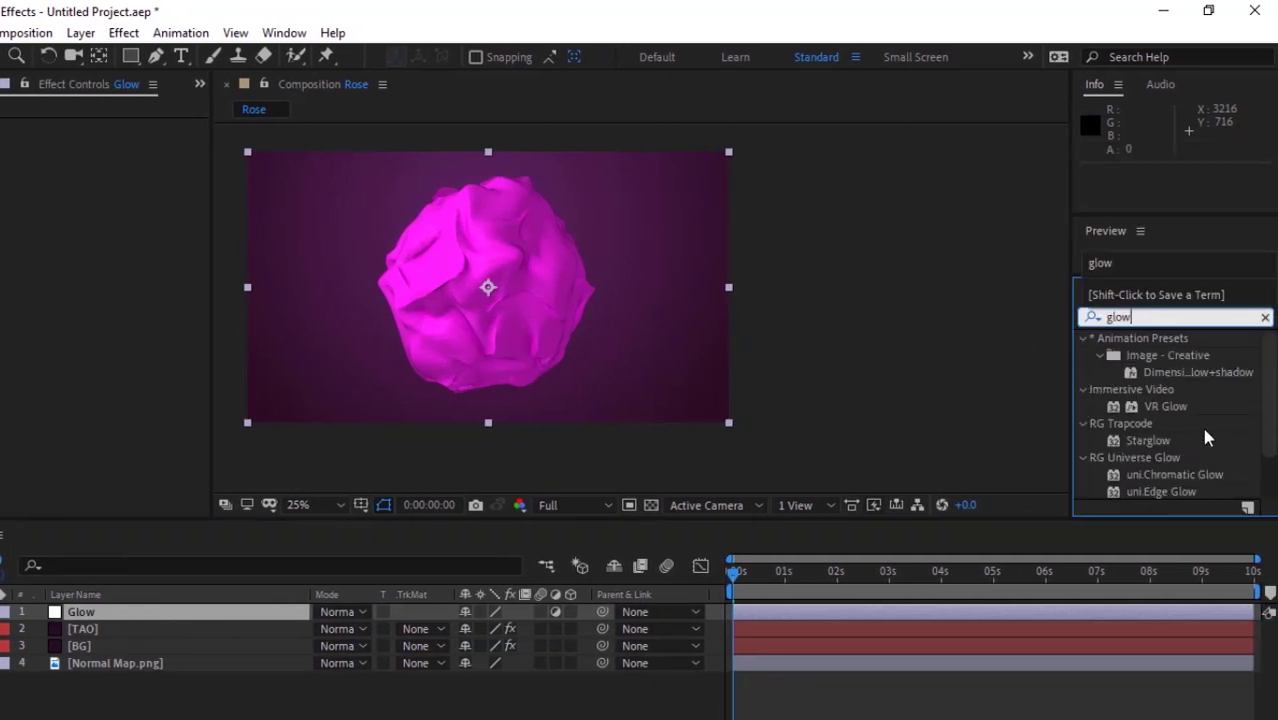
click(1258, 428)
scroll(1258, 428, down, 2)
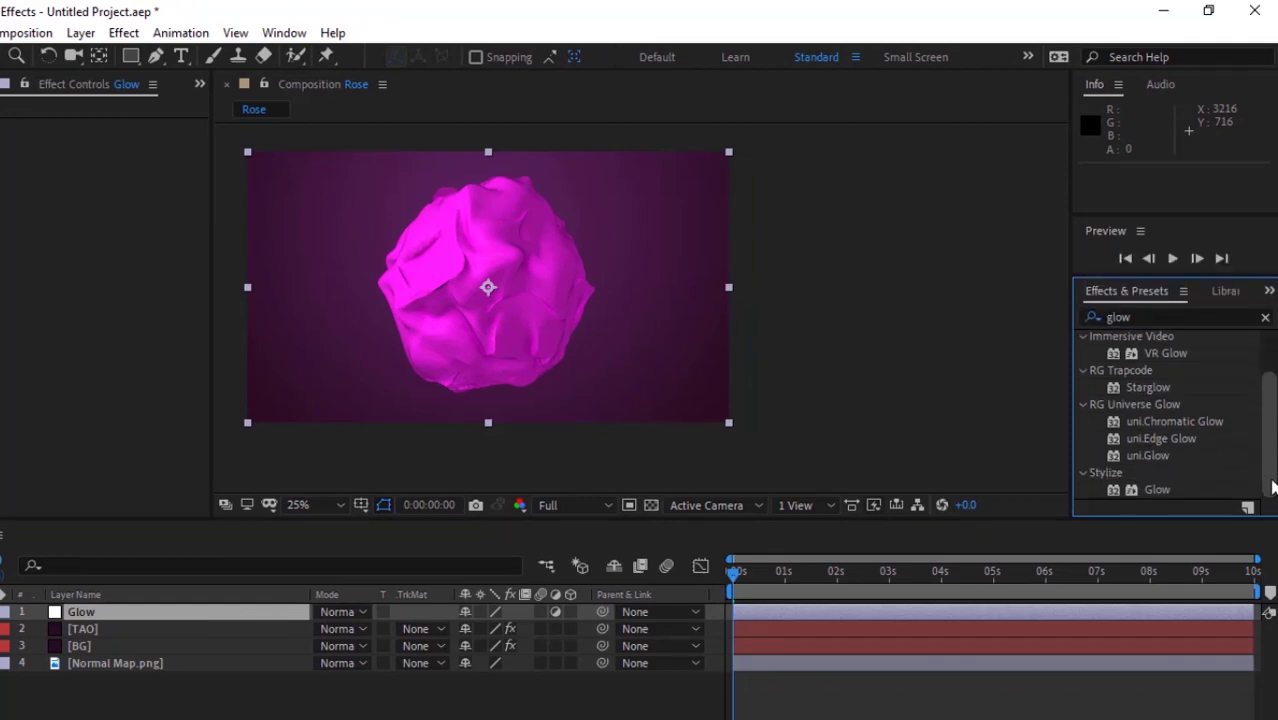
drag(1157, 490, 175, 612)
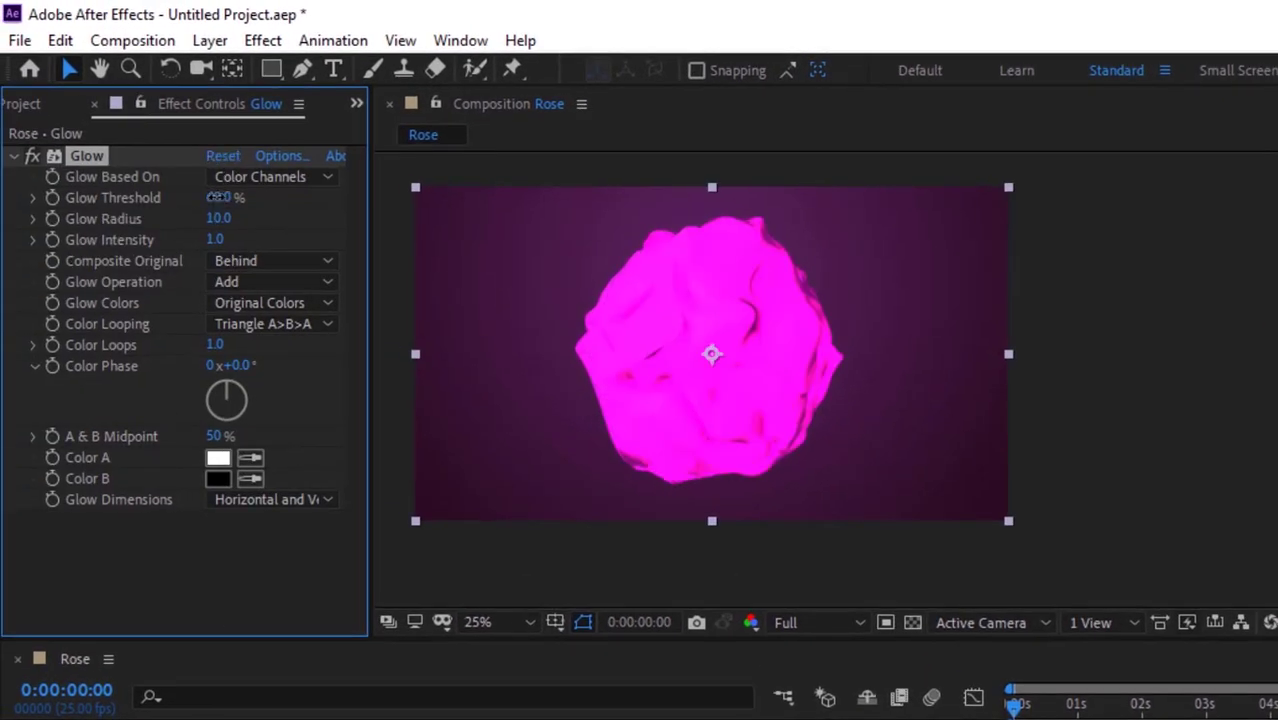
- Set the Glow effect to Threshold 67%, Radius 179 and Intensity 1.7
click(215, 196)
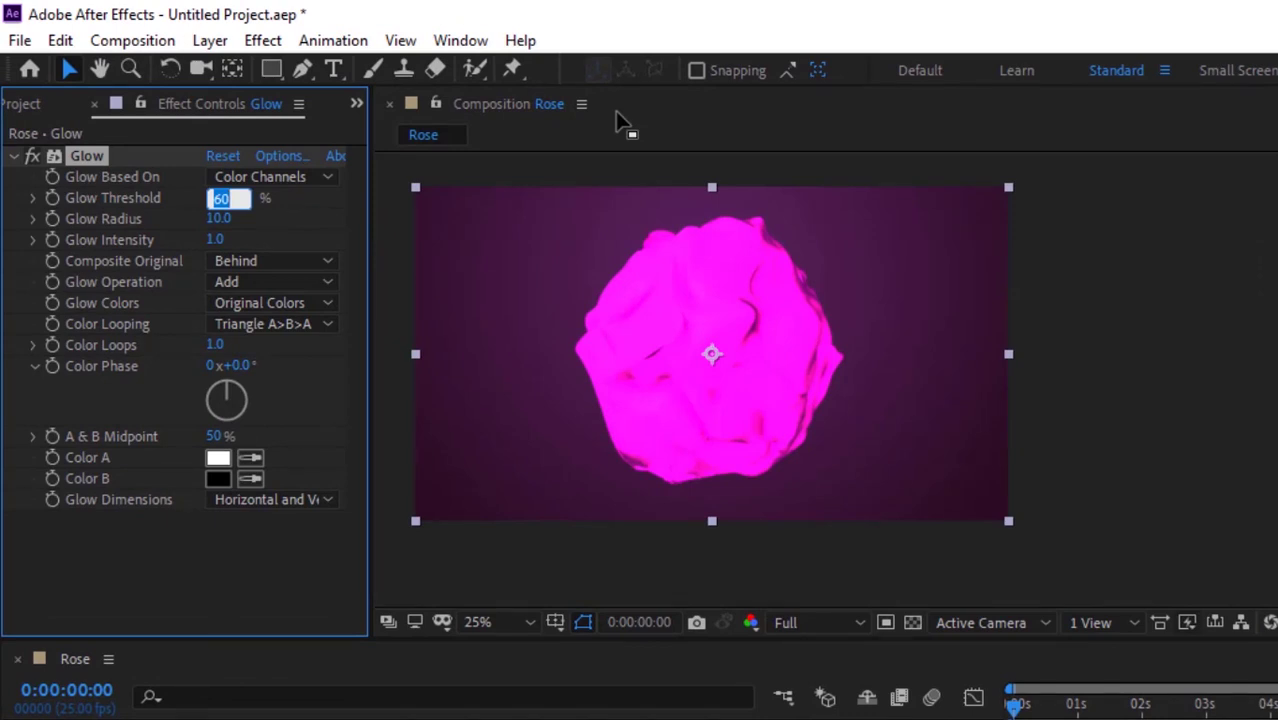
text(67)
key(Tab)
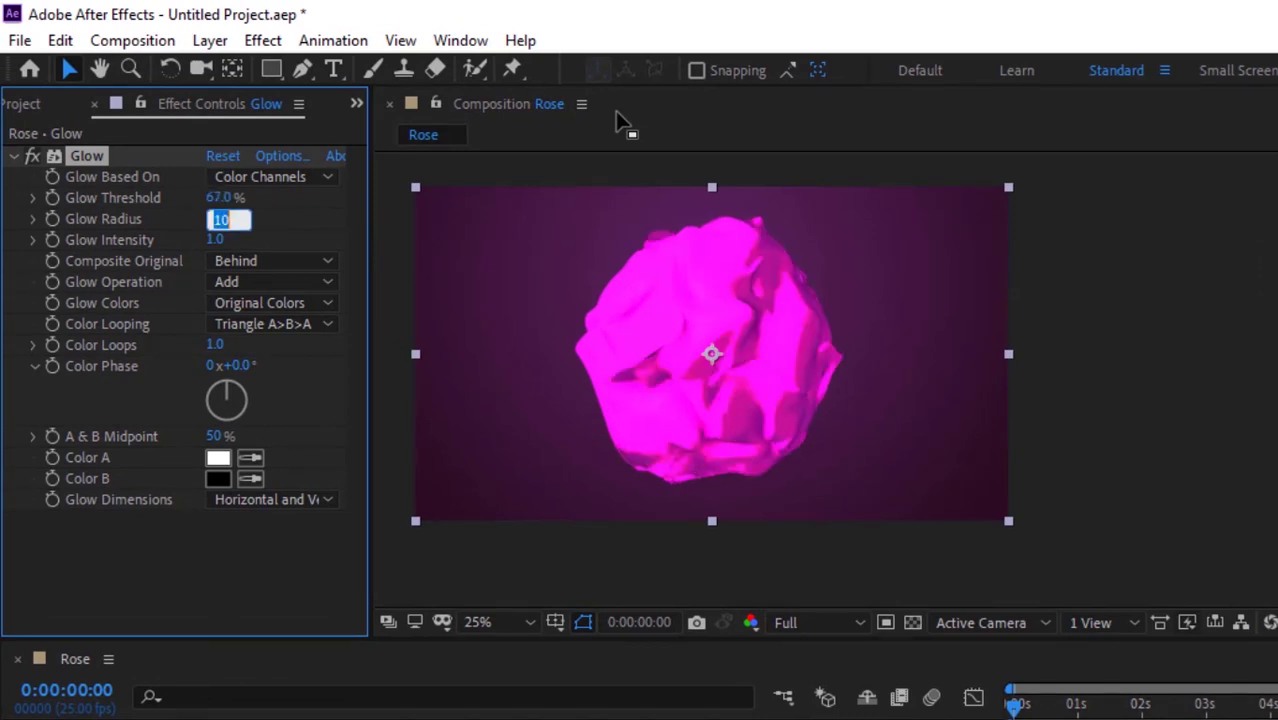
text(179)
key(Tab)
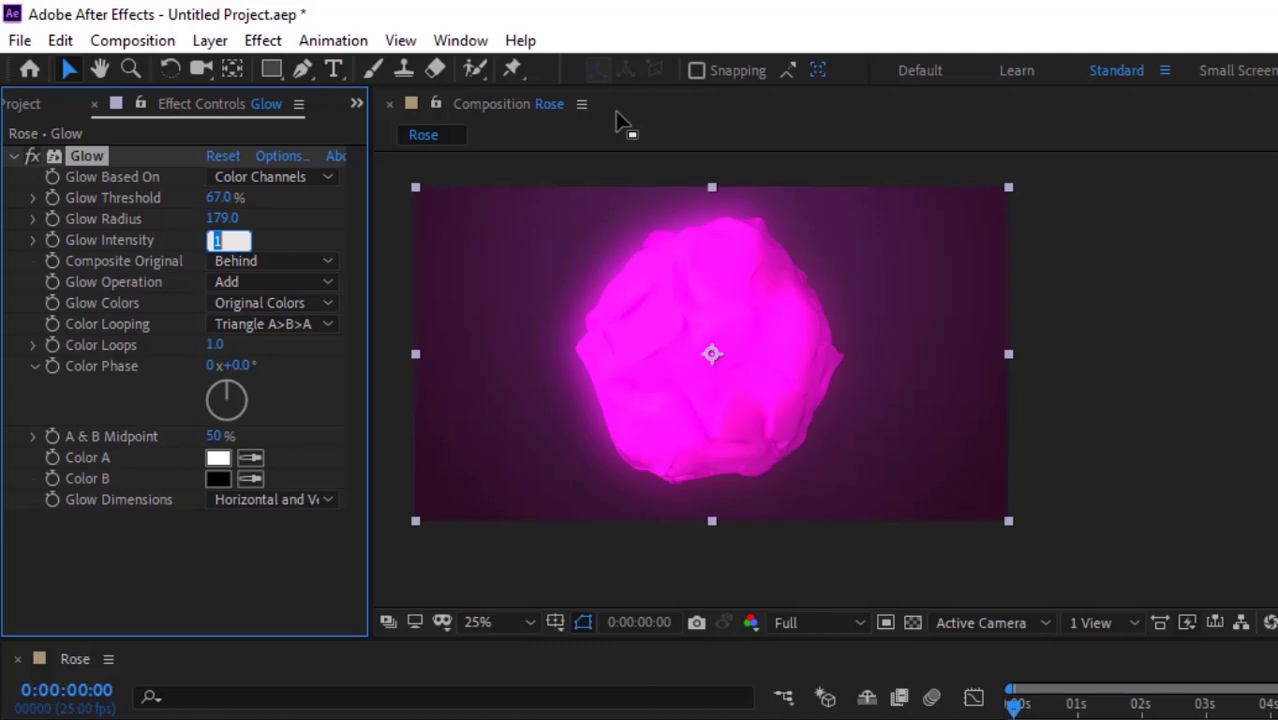
text(1.7)
key(Return)
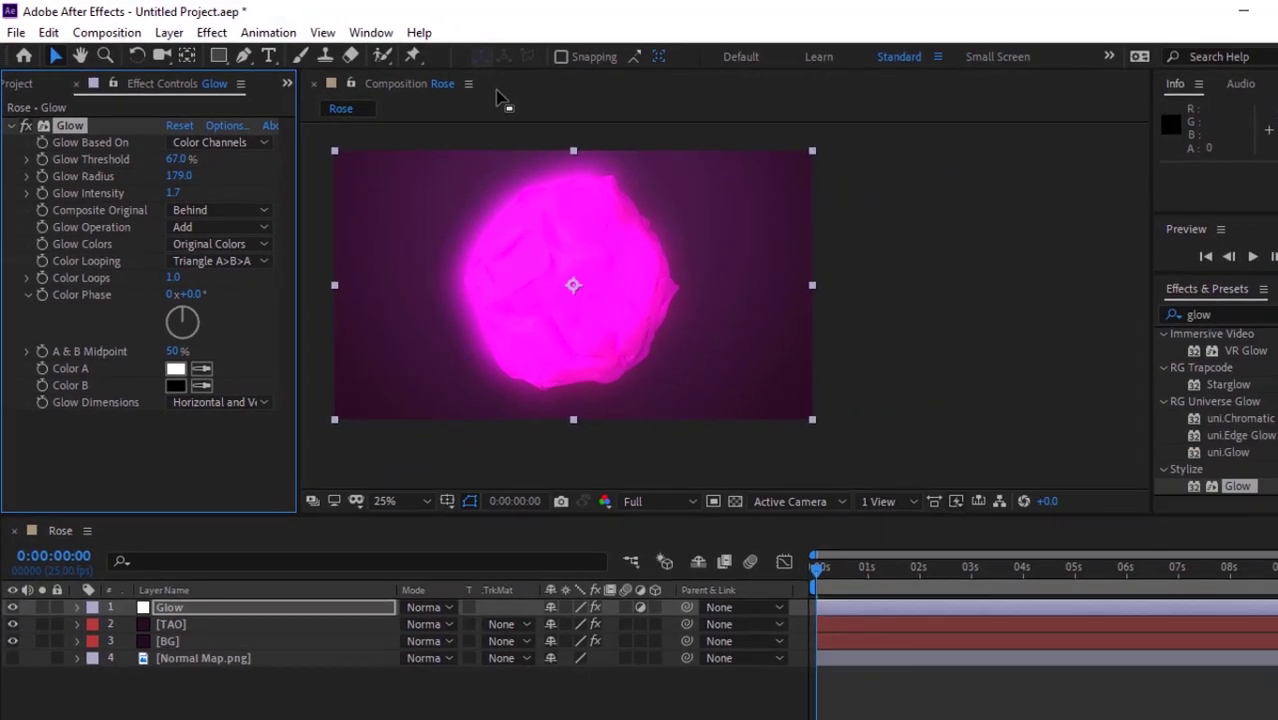
key(Return)
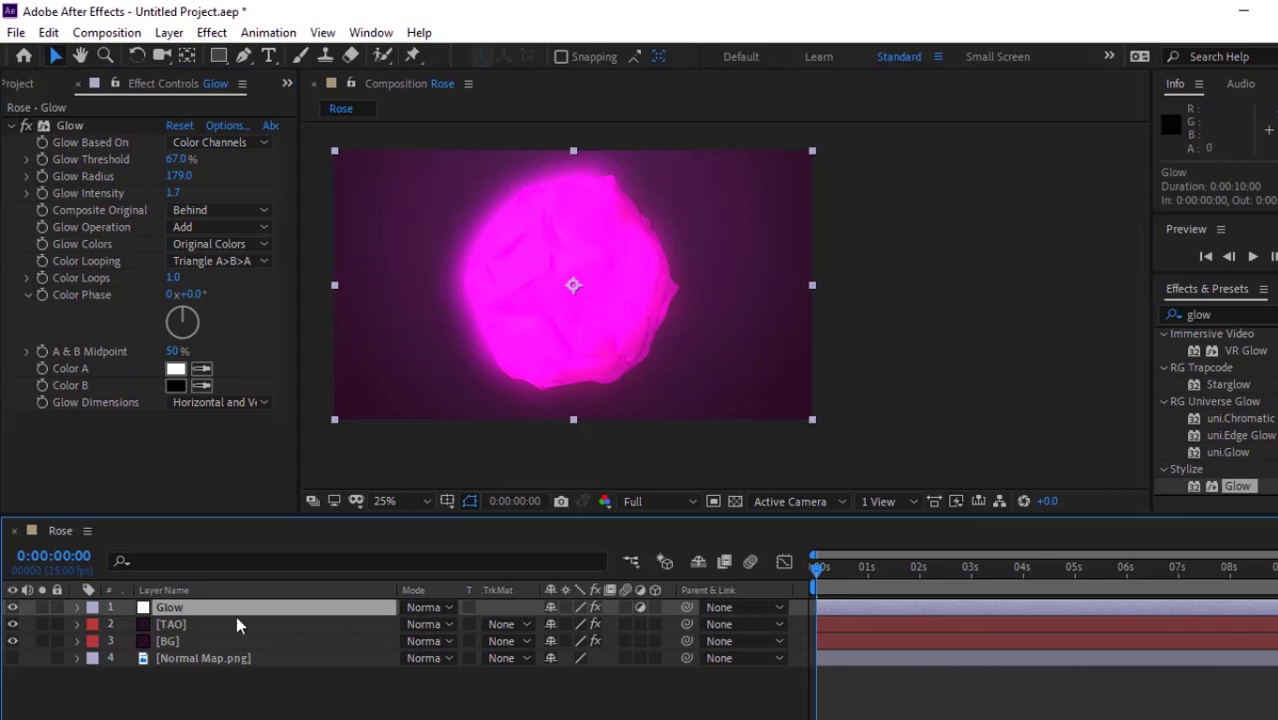
- Add a new camera layer, Camera 1, with default camera settings
click(136, 686)
right_click(136, 686)
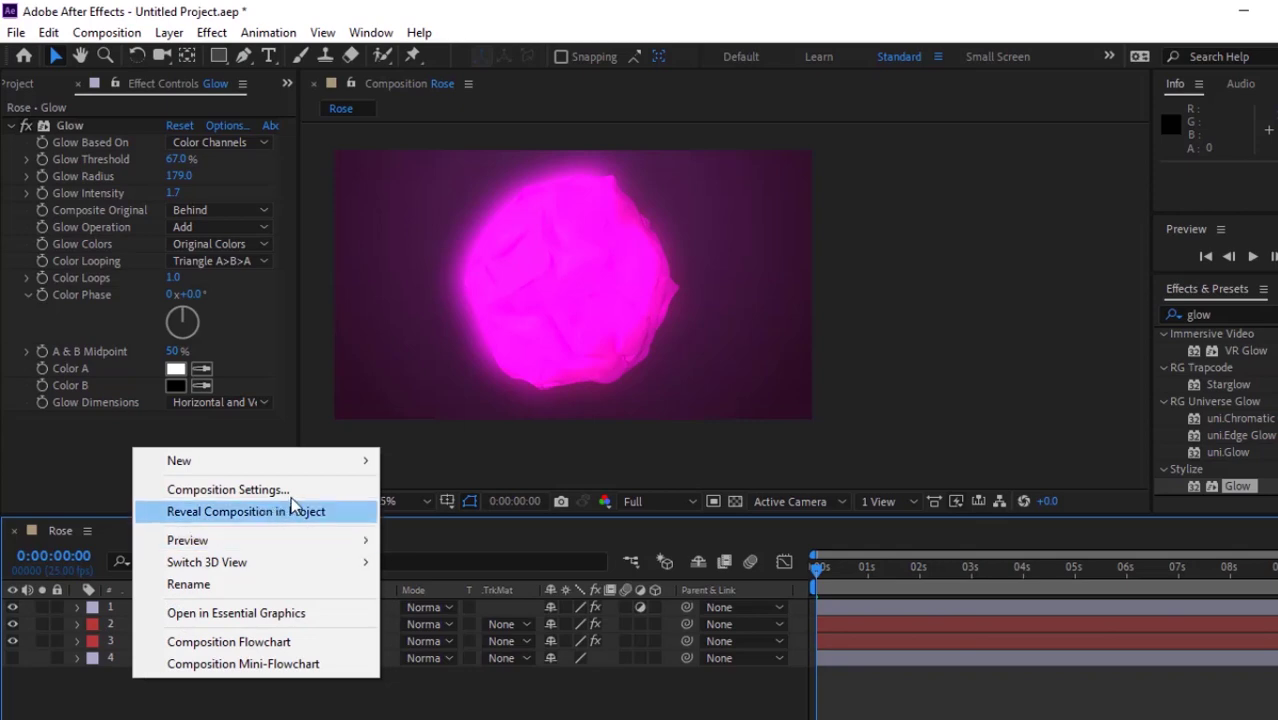
mouse_move(328, 463)
click(418, 556)
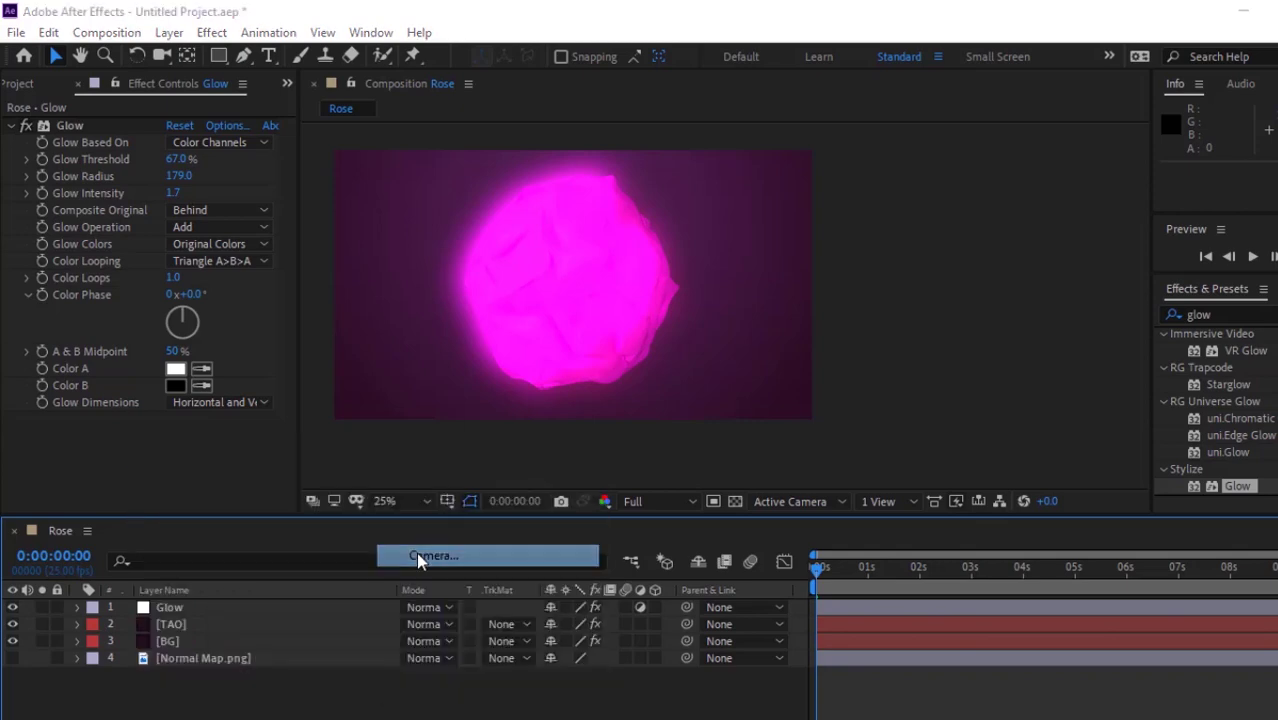
key(Return)
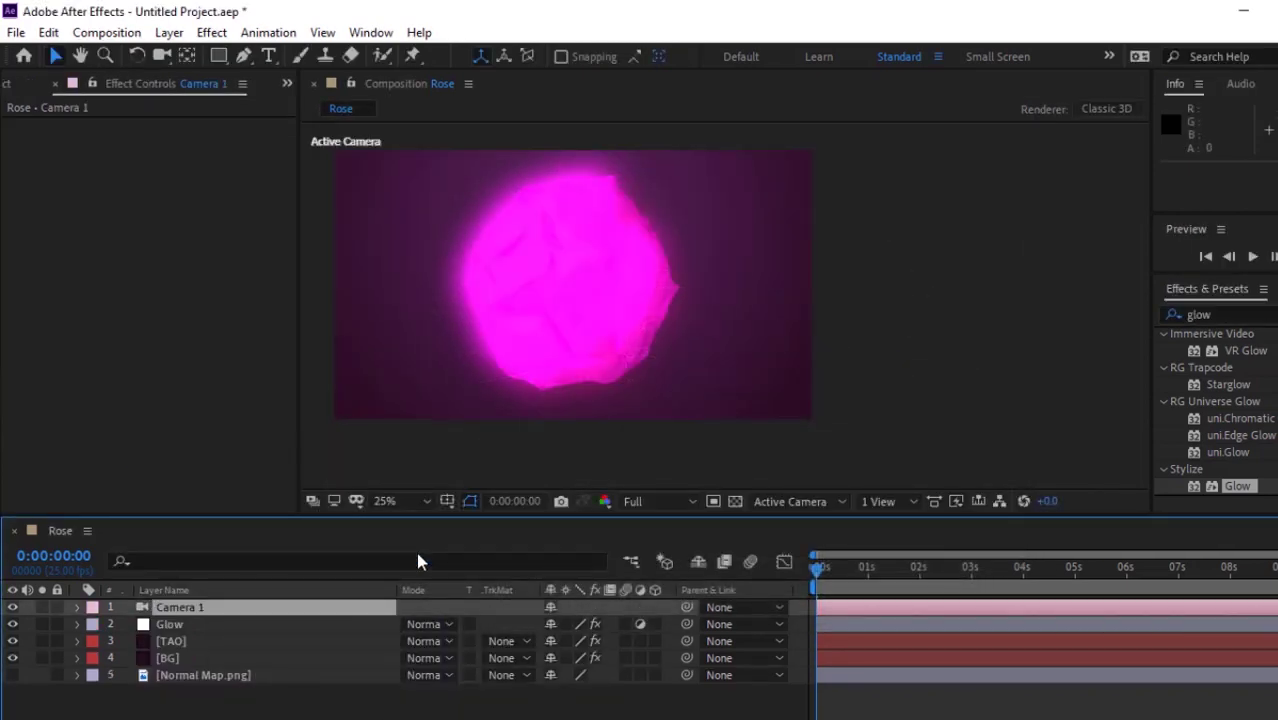
- Set Camera 1's Point of Interest to 960, 540, 0 and Position to 2434, 361, 1131
click(77, 607)
click(104, 575)
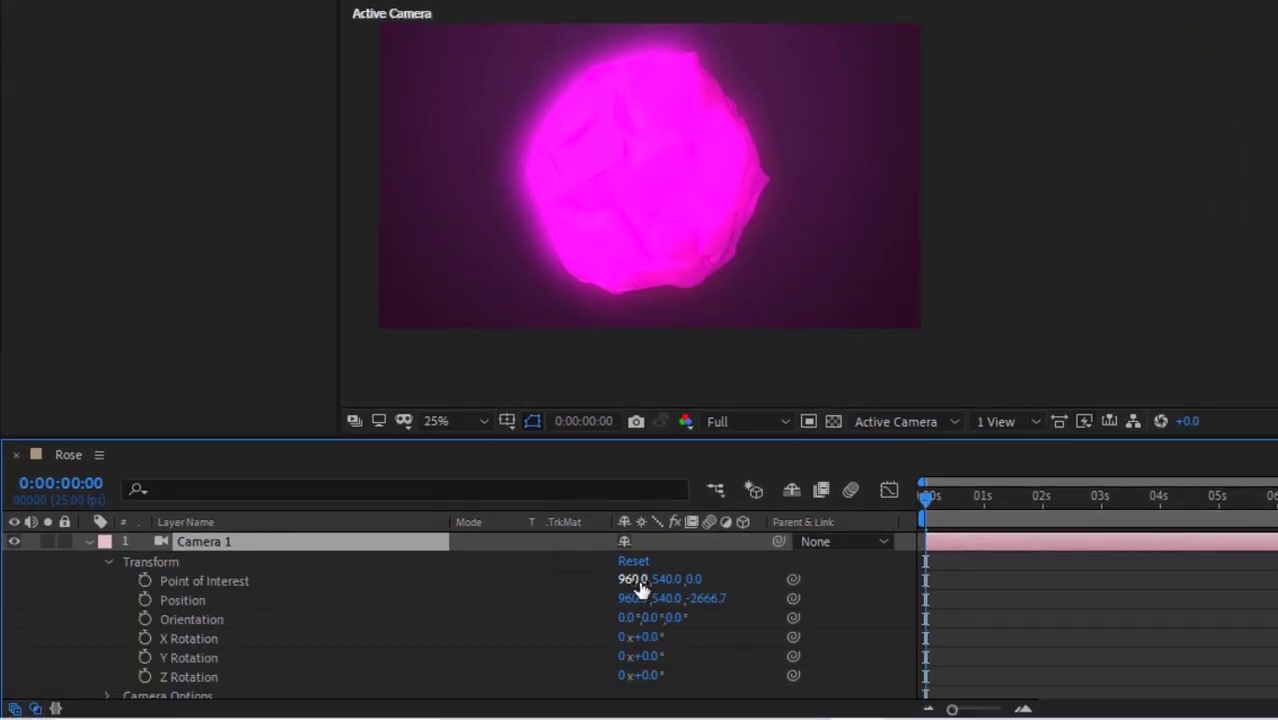
click(640, 585)
text(960)
key(Tab)
key(Tab)
key(Tab)
text(2434)
key(Tab)
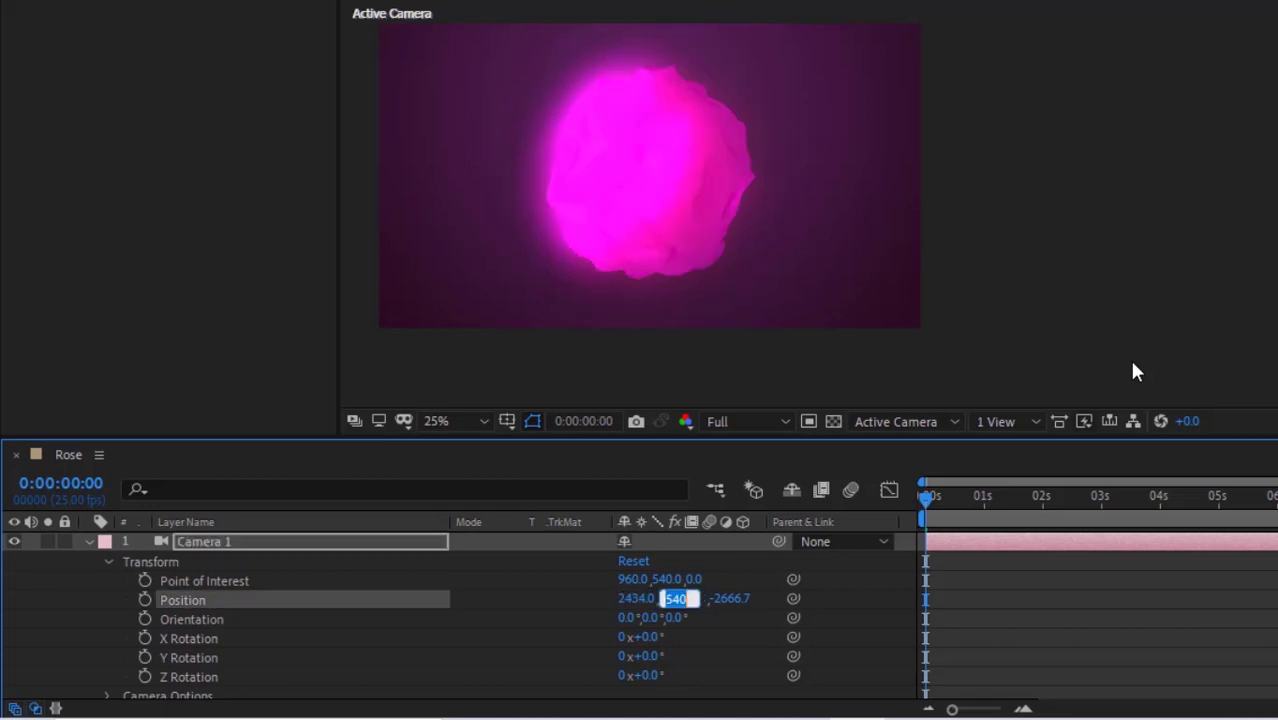
text(361)
key(Tab)
text(1131)
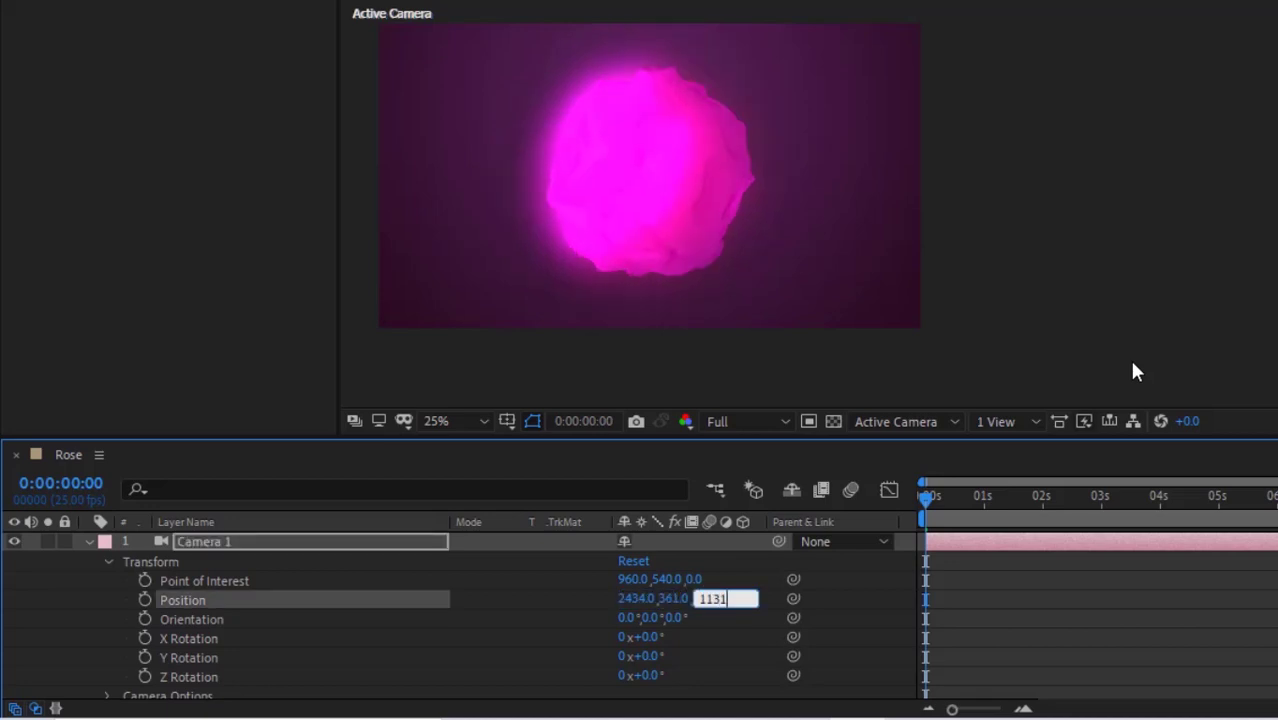
key(Return)
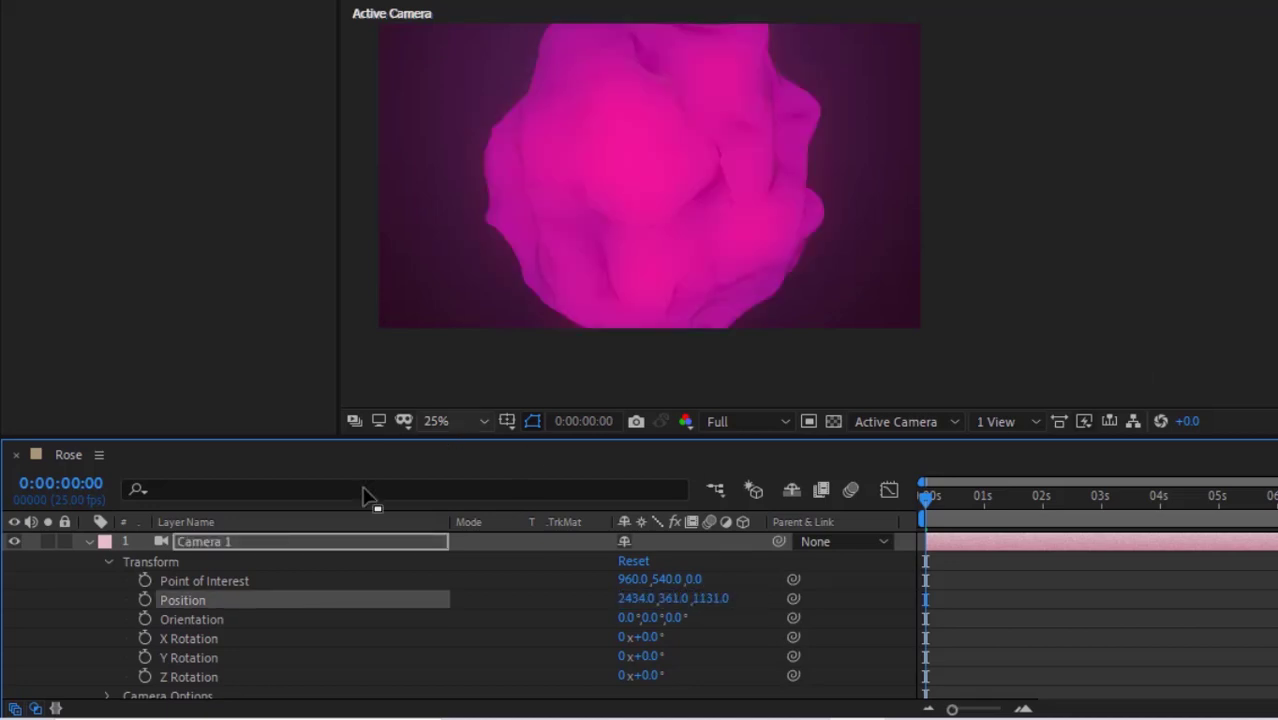
- Give Camera 1 Zoom 1866.7, Focus Distance 1866.7 and Aperture 17.7 in Camera Options
click(109, 562)
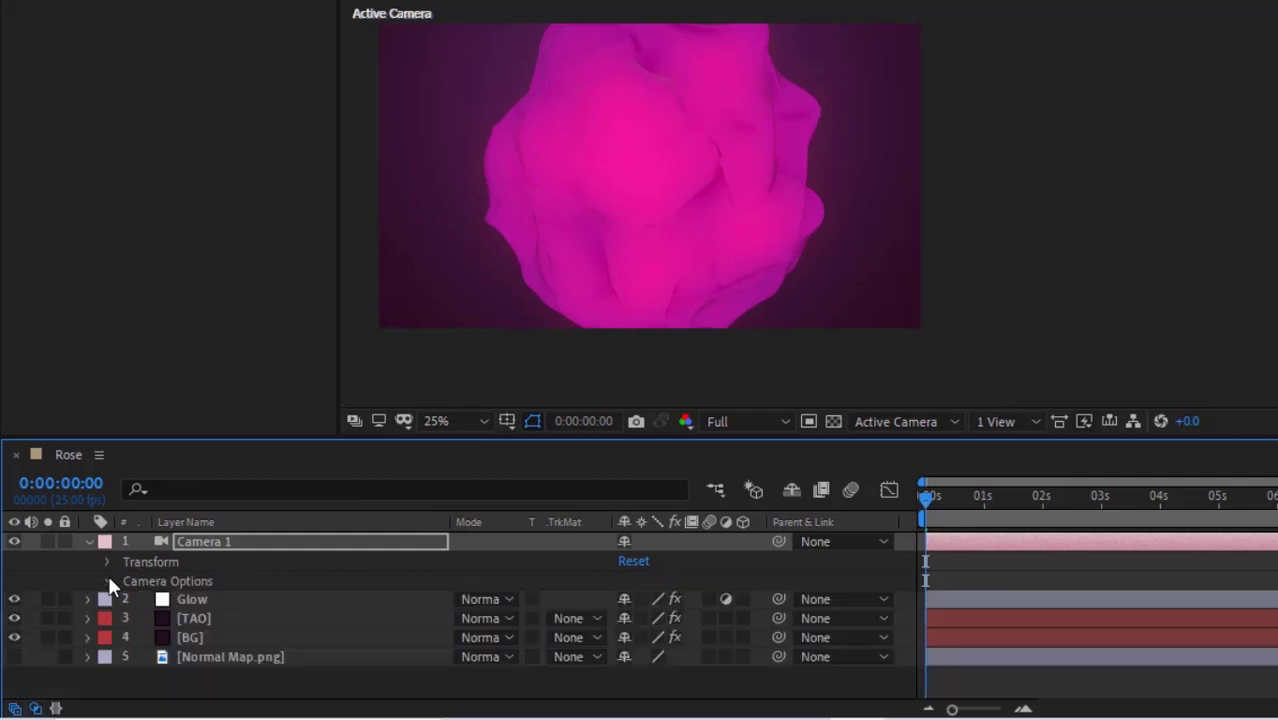
click(108, 578)
scroll(551, 563, down, 1)
click(624, 565)
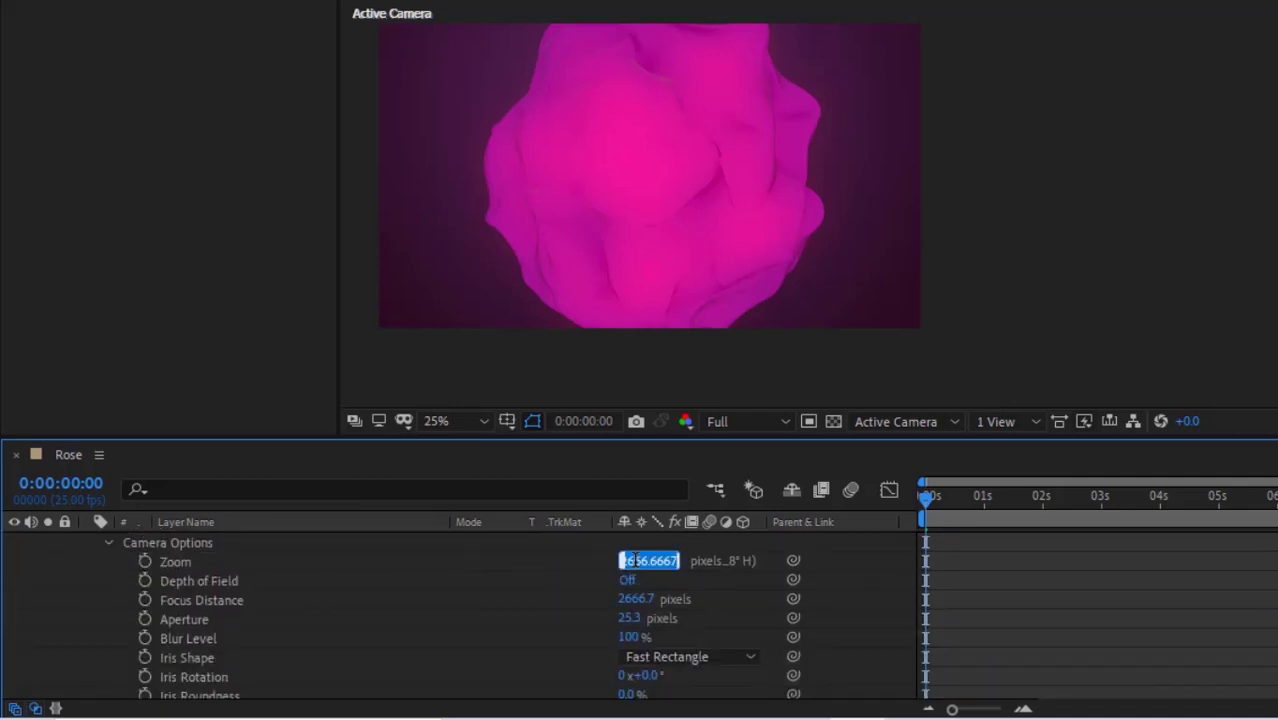
text(18)
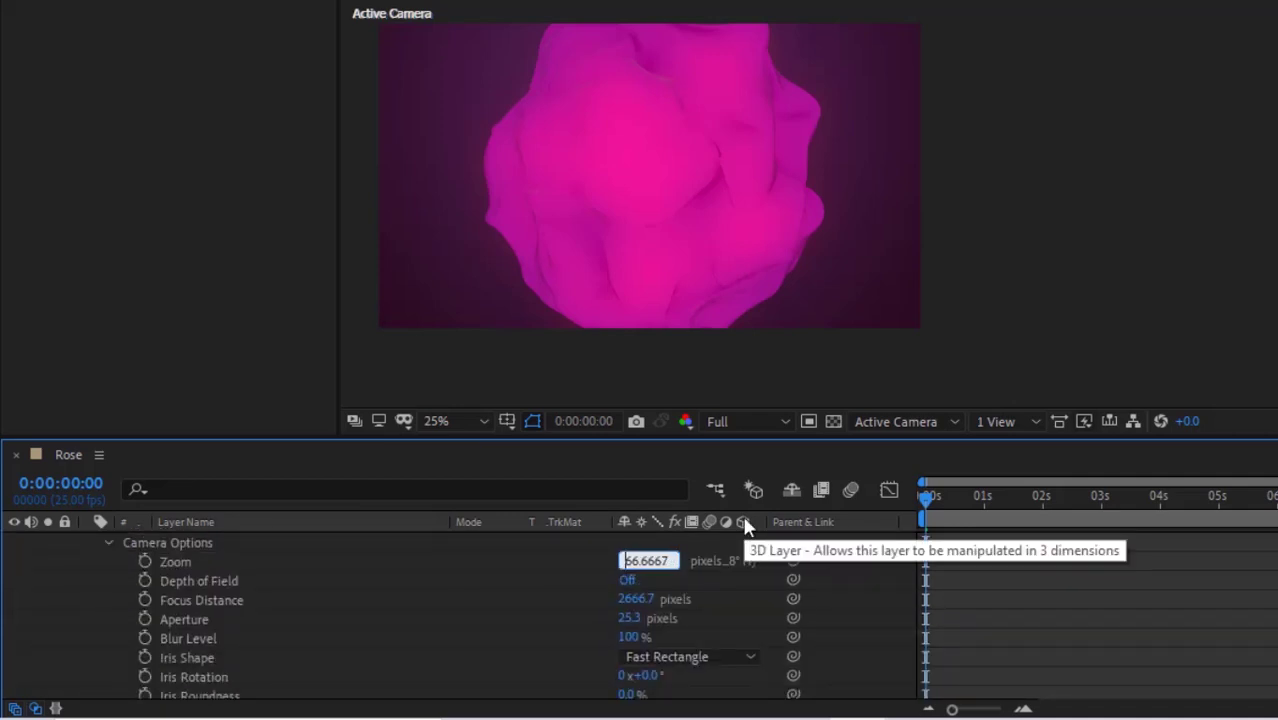
key(ctrl+a)
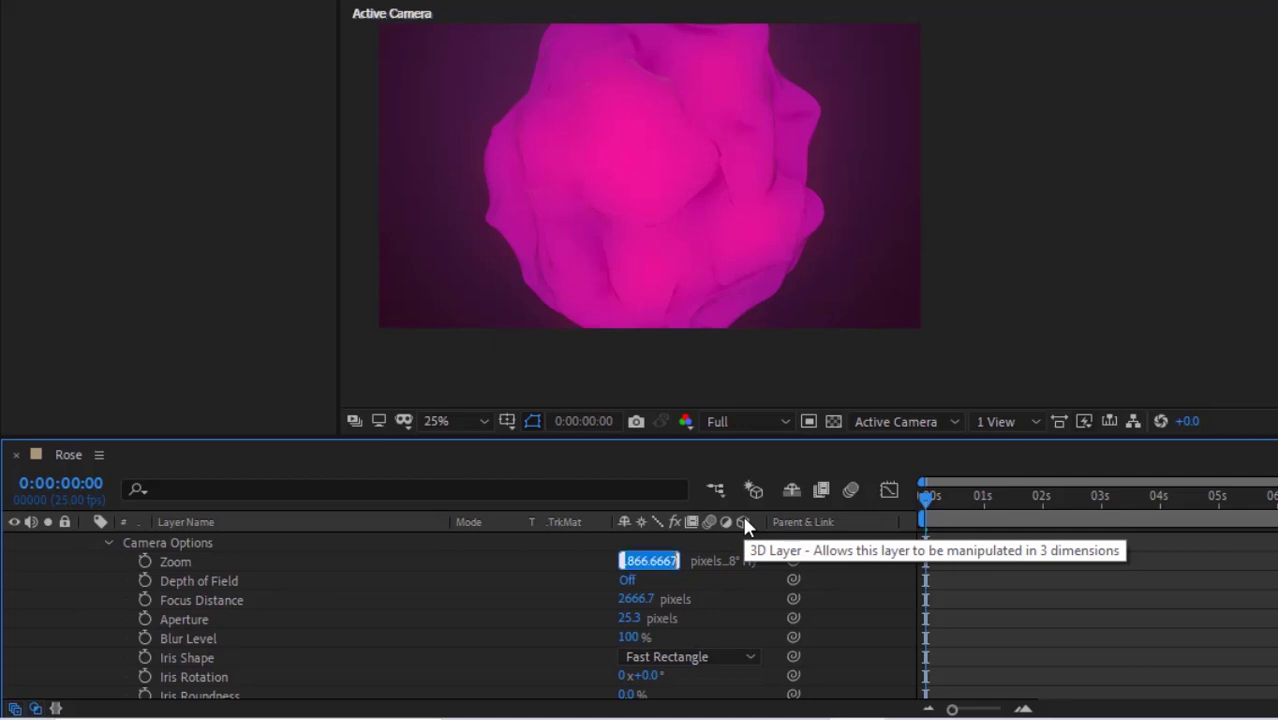
key(Tab)
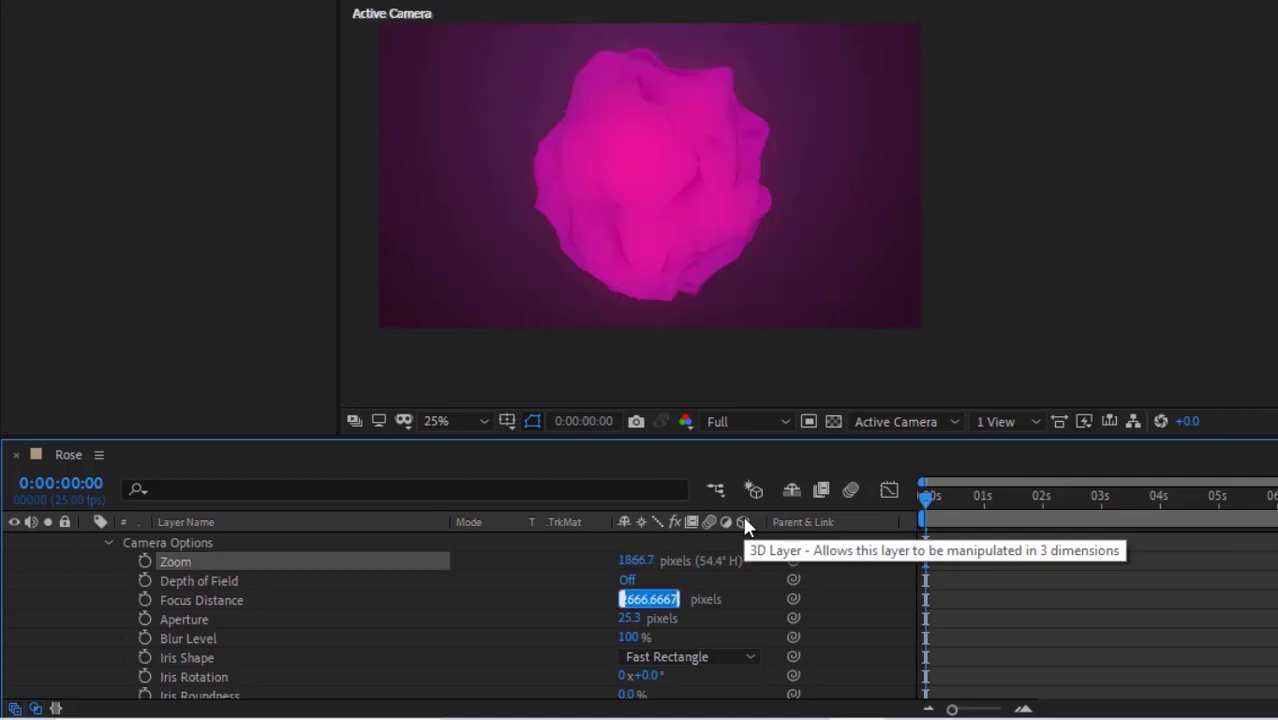
key(End)
key(Tab)
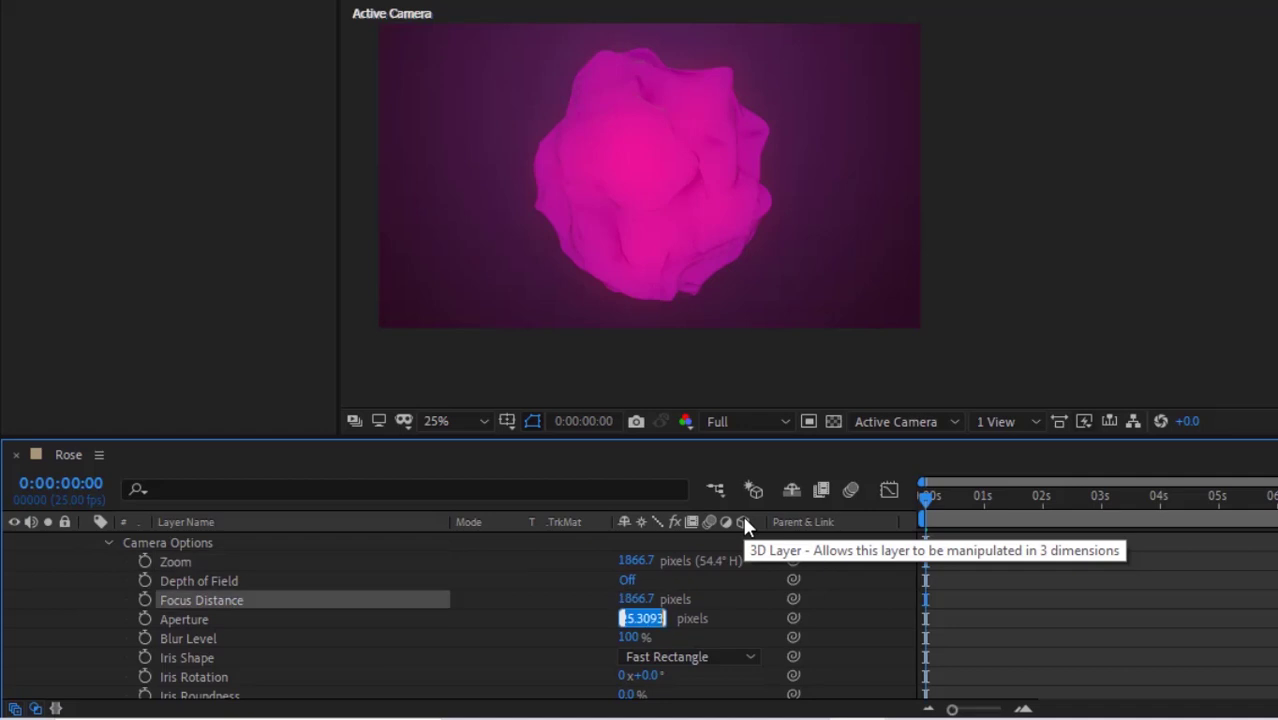
text(17.7)
key(Return)
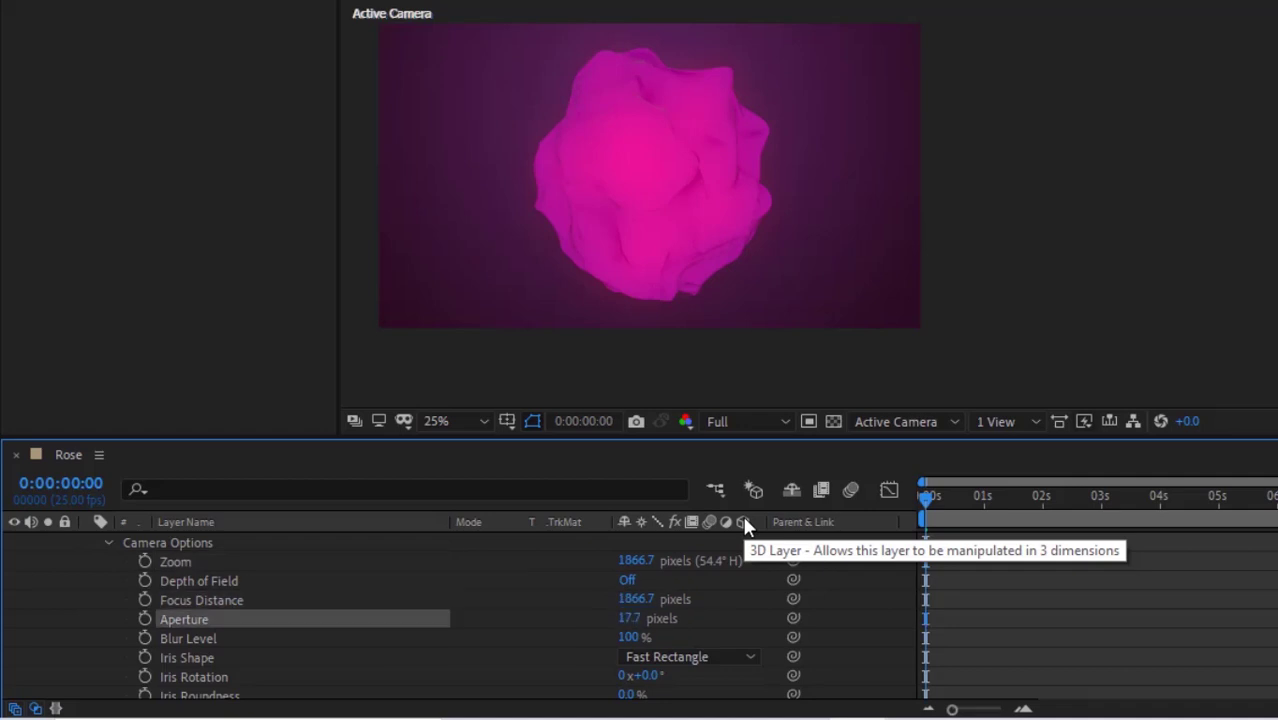
click(107, 545)
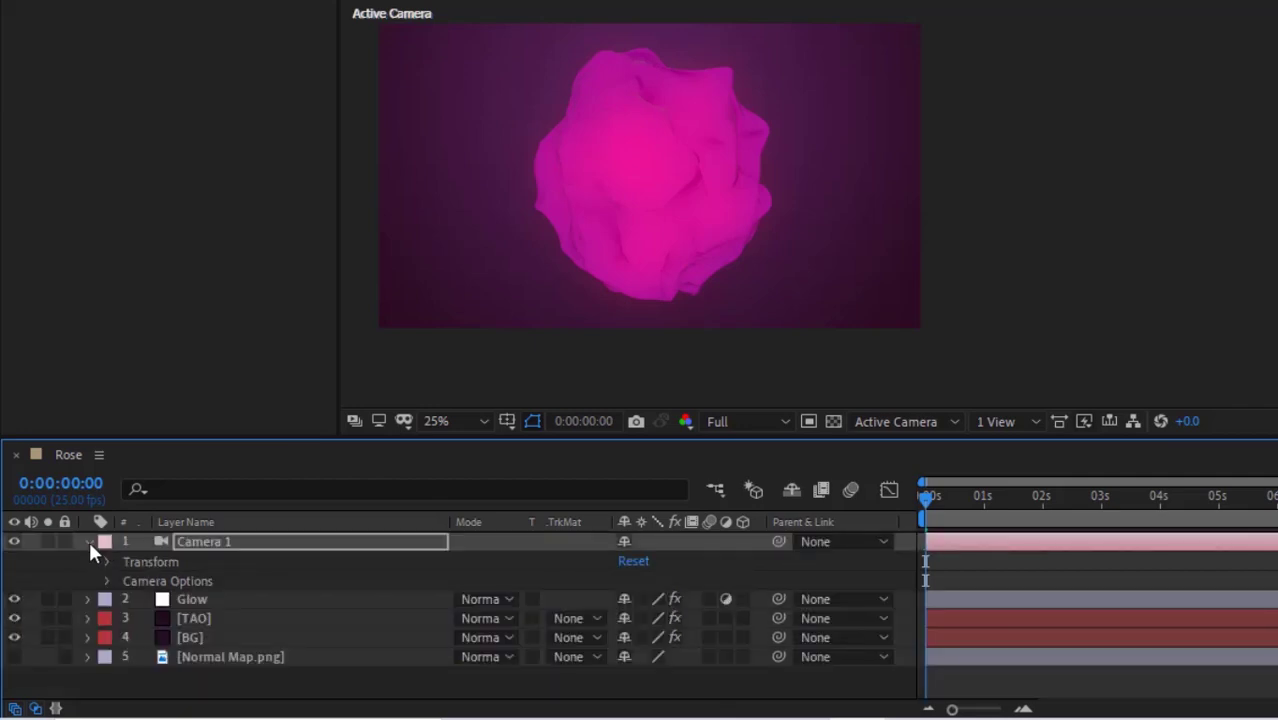
click(87, 542)
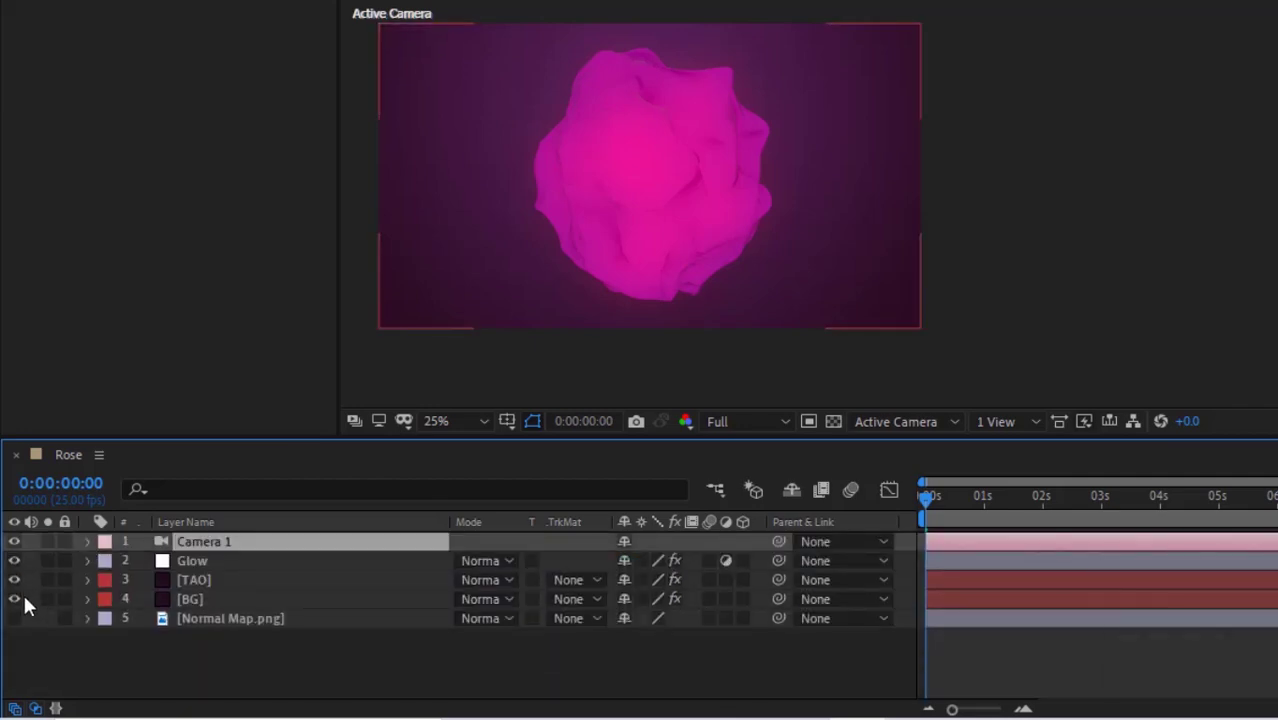
- On the TAO layer, set Fractal Displacement's Smoothen Normal to 10
click(191, 578)
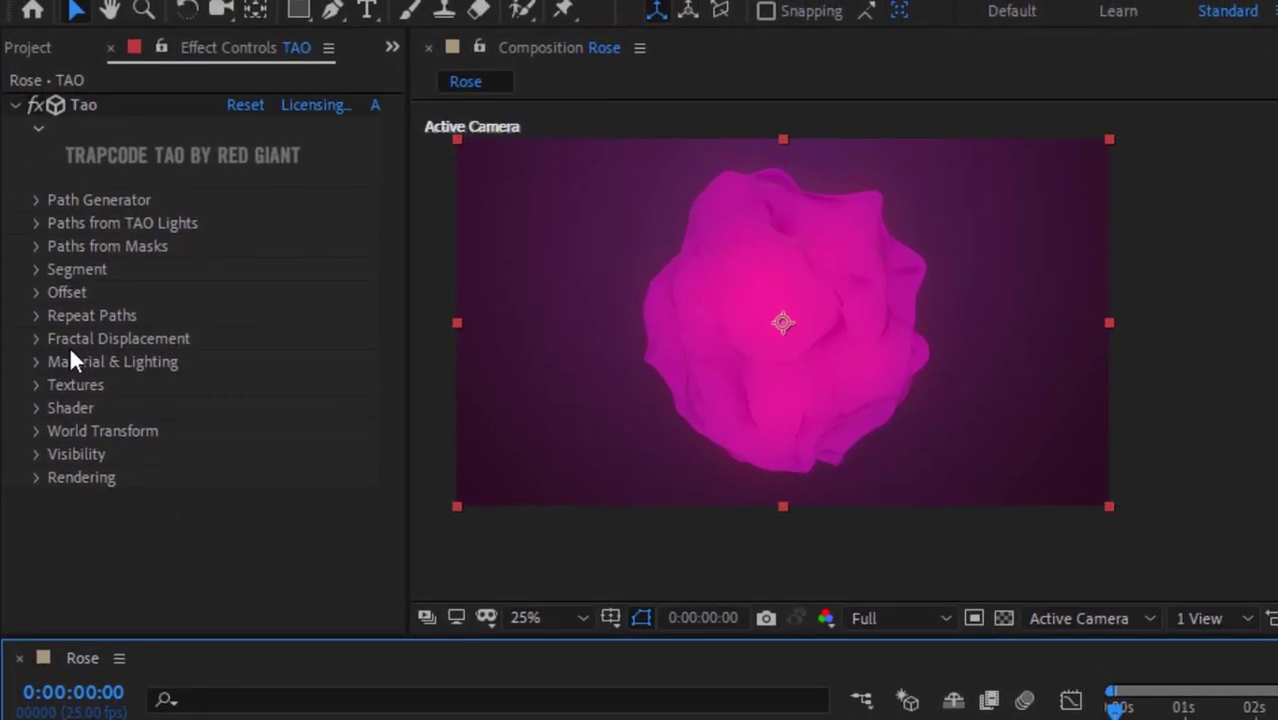
click(33, 338)
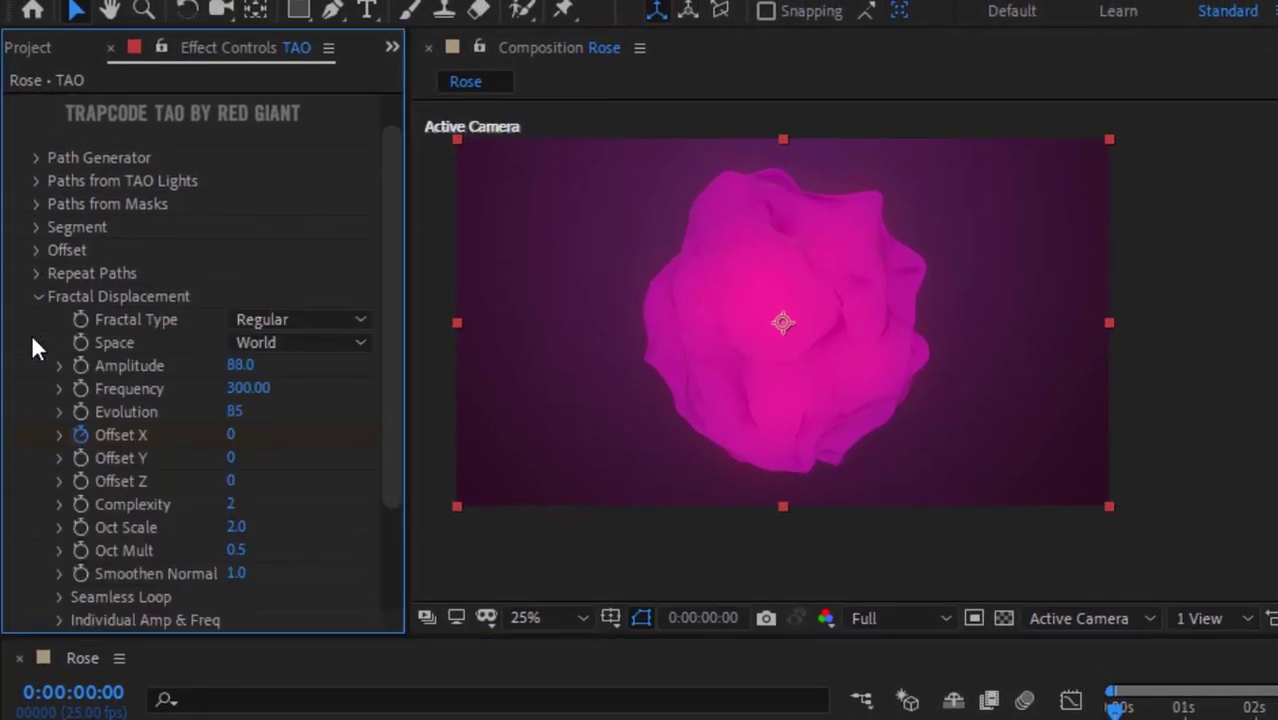
click(238, 573)
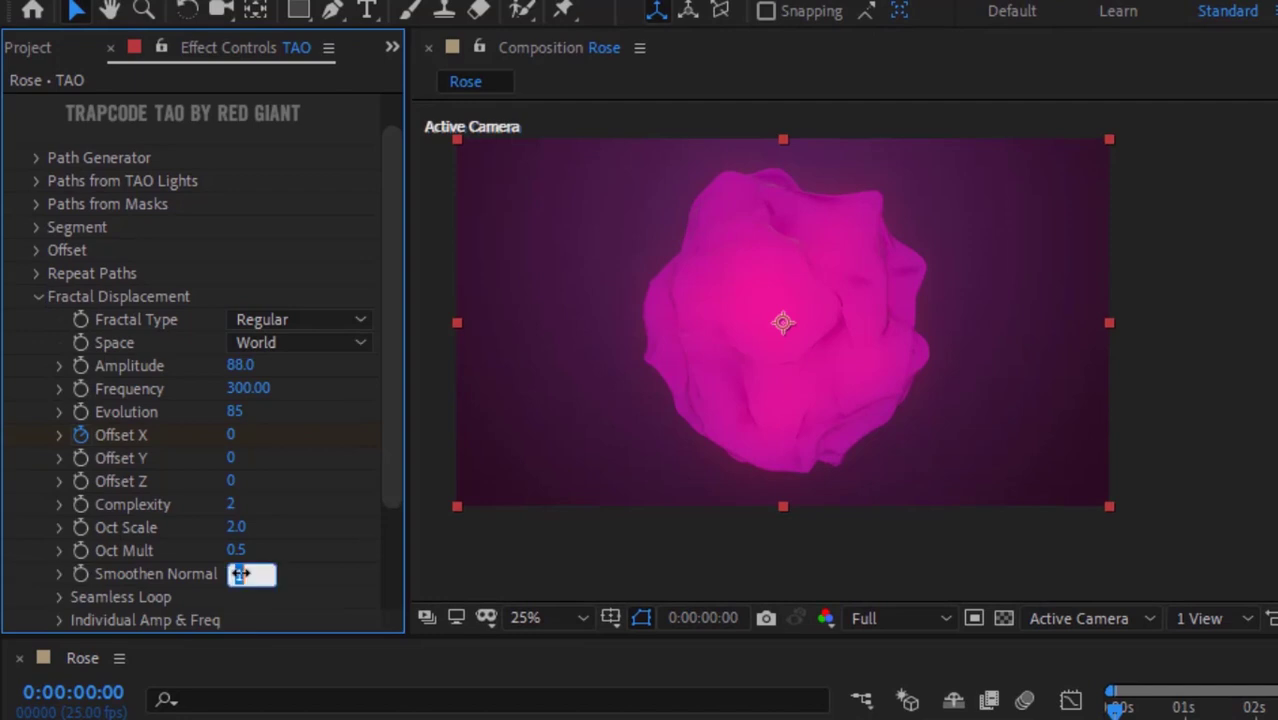
text(10)
key(Return)
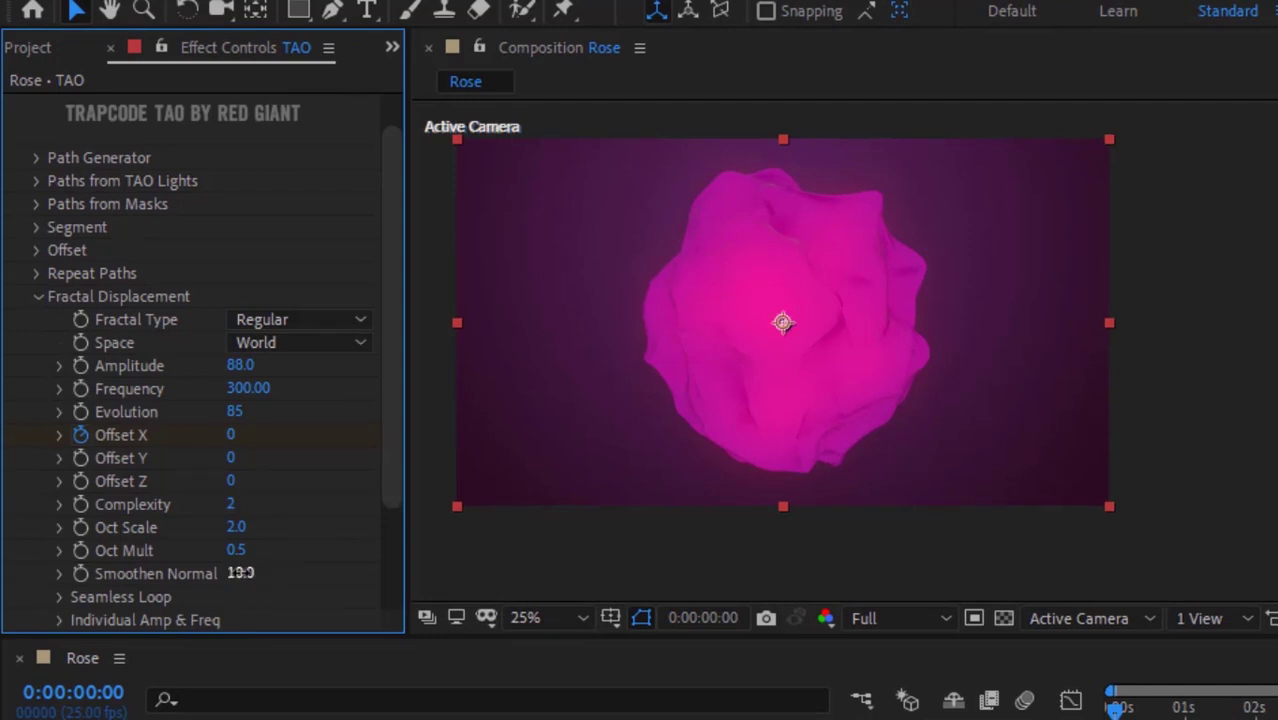
- Set Tao's Image Based Lighting Built-in Environment to Sunset Field under Material & Lighting
click(36, 296)
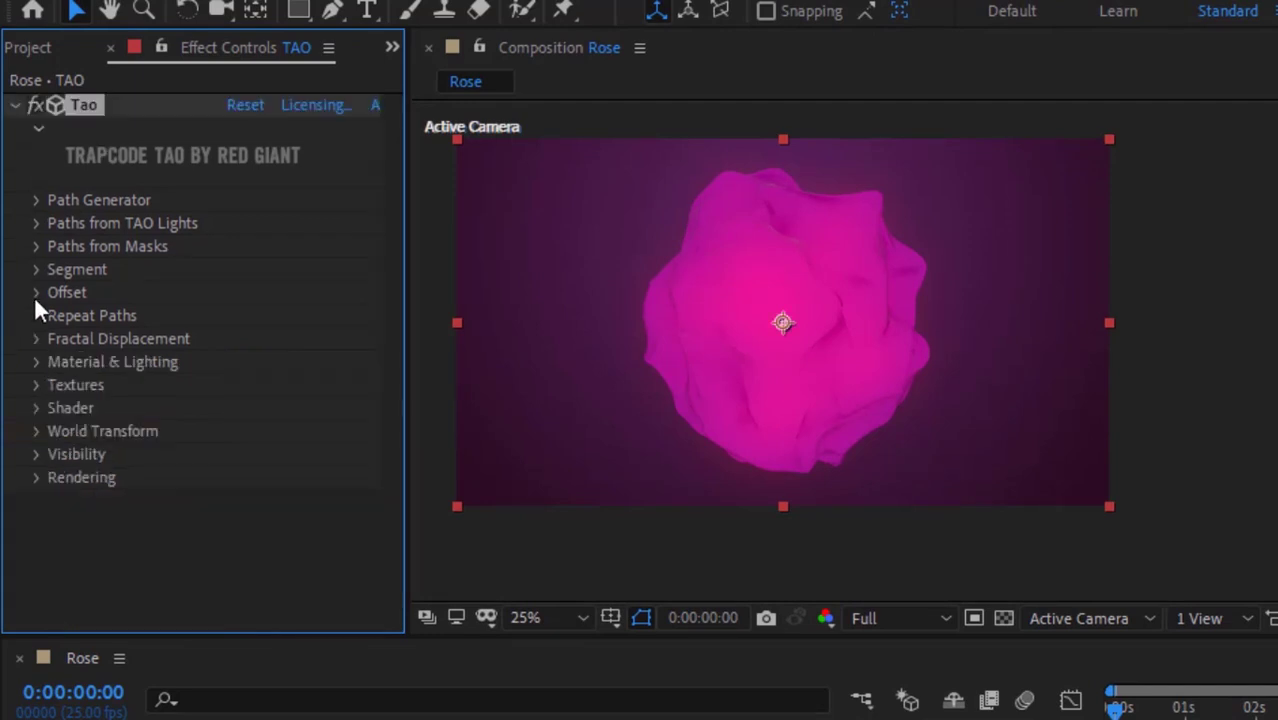
click(36, 362)
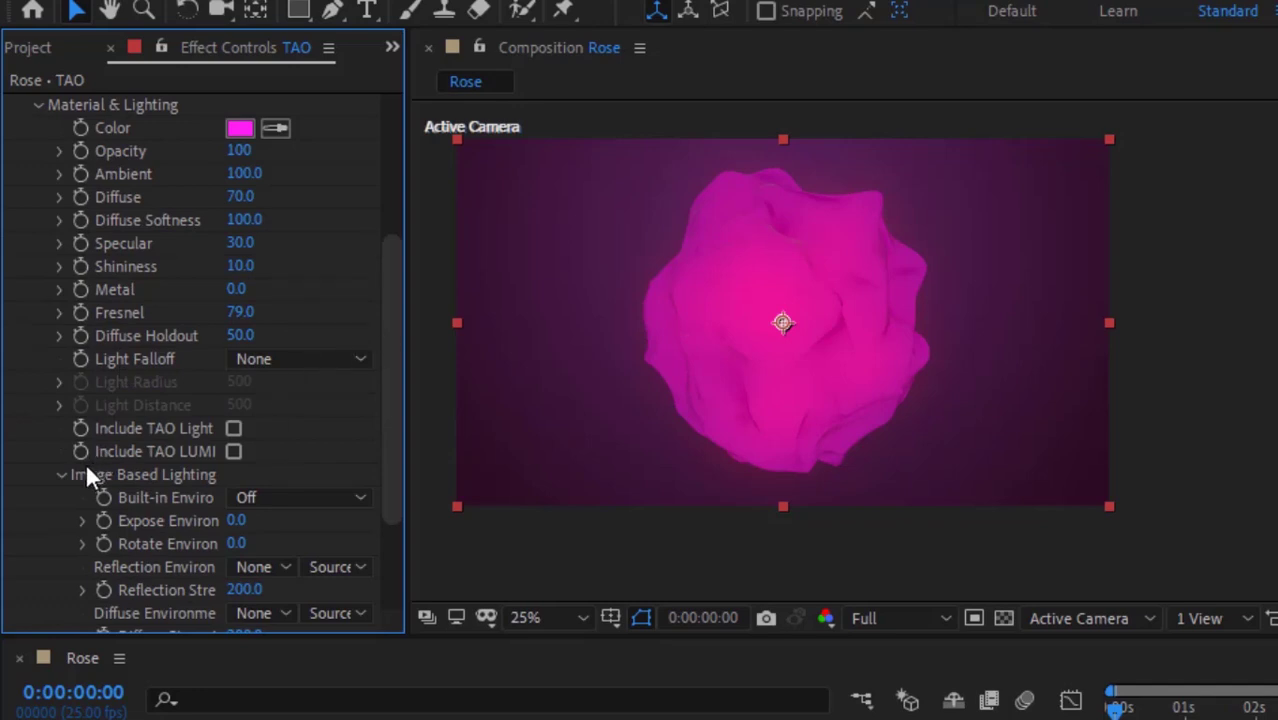
click(60, 476)
click(58, 504)
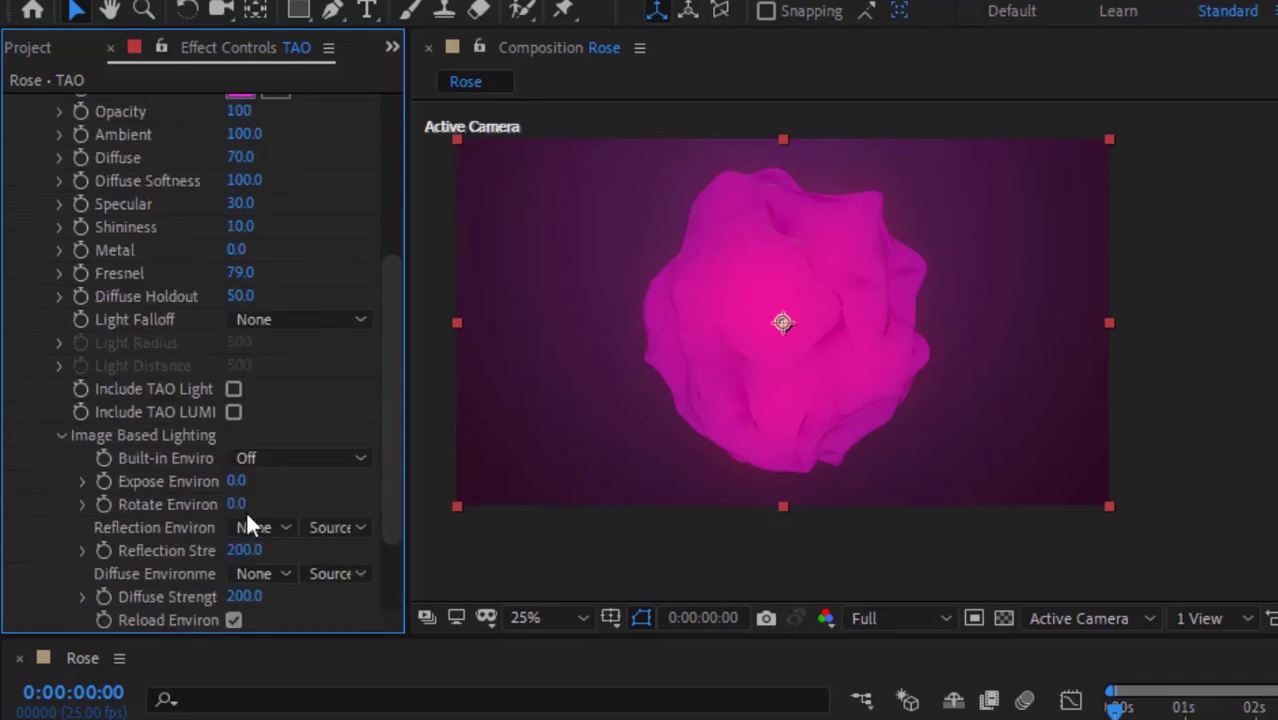
click(324, 459)
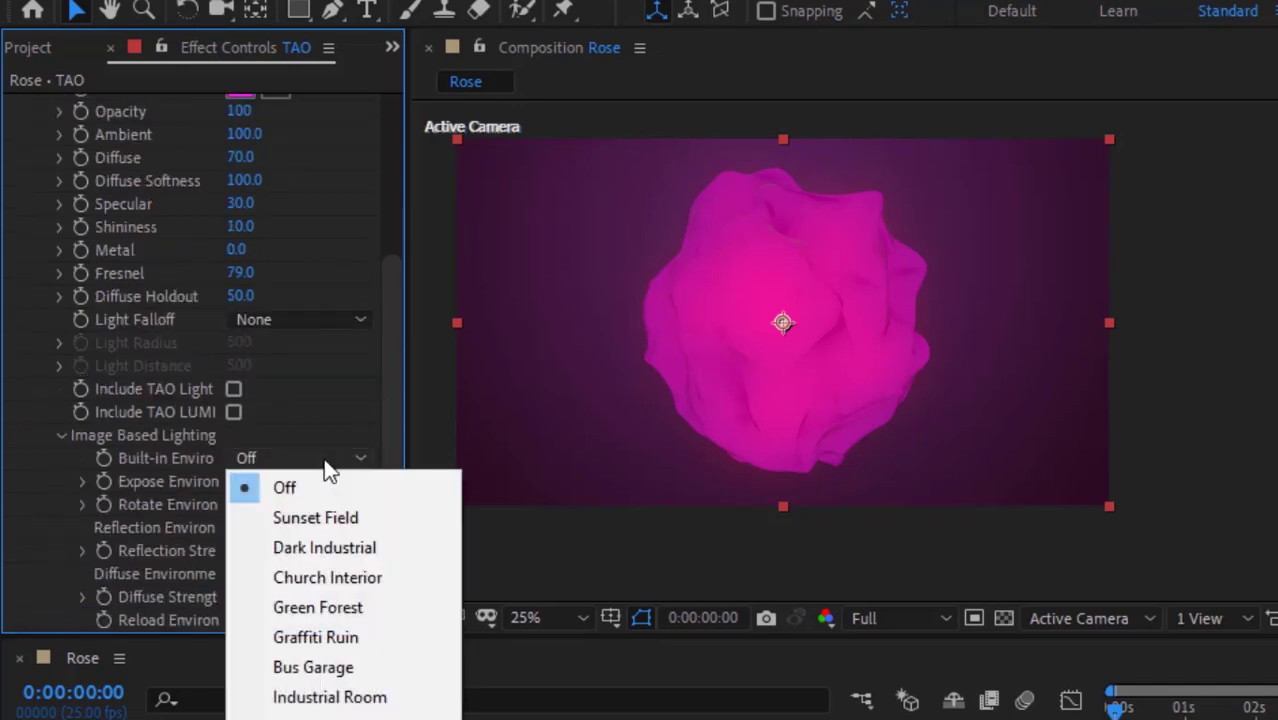
click(323, 515)
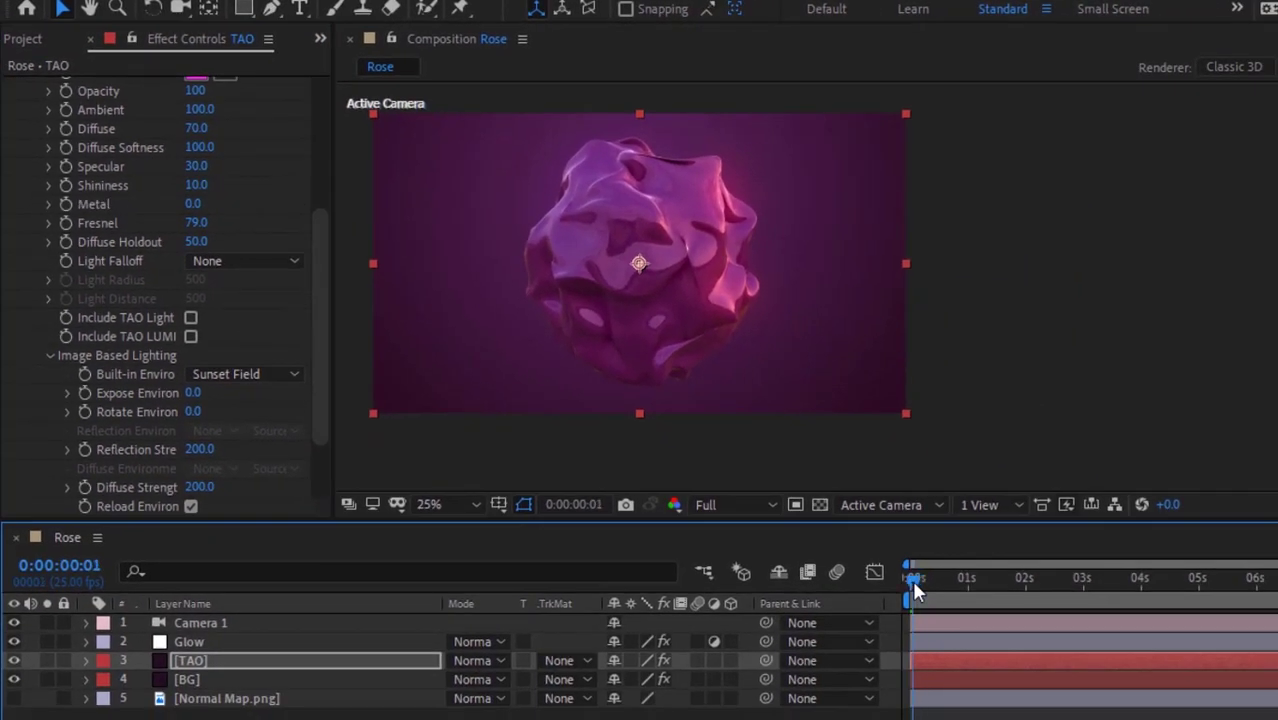
- Preview the Rose animation from 1 second, then view the blob at 50% magnification
drag(1061, 675, 1125, 676)
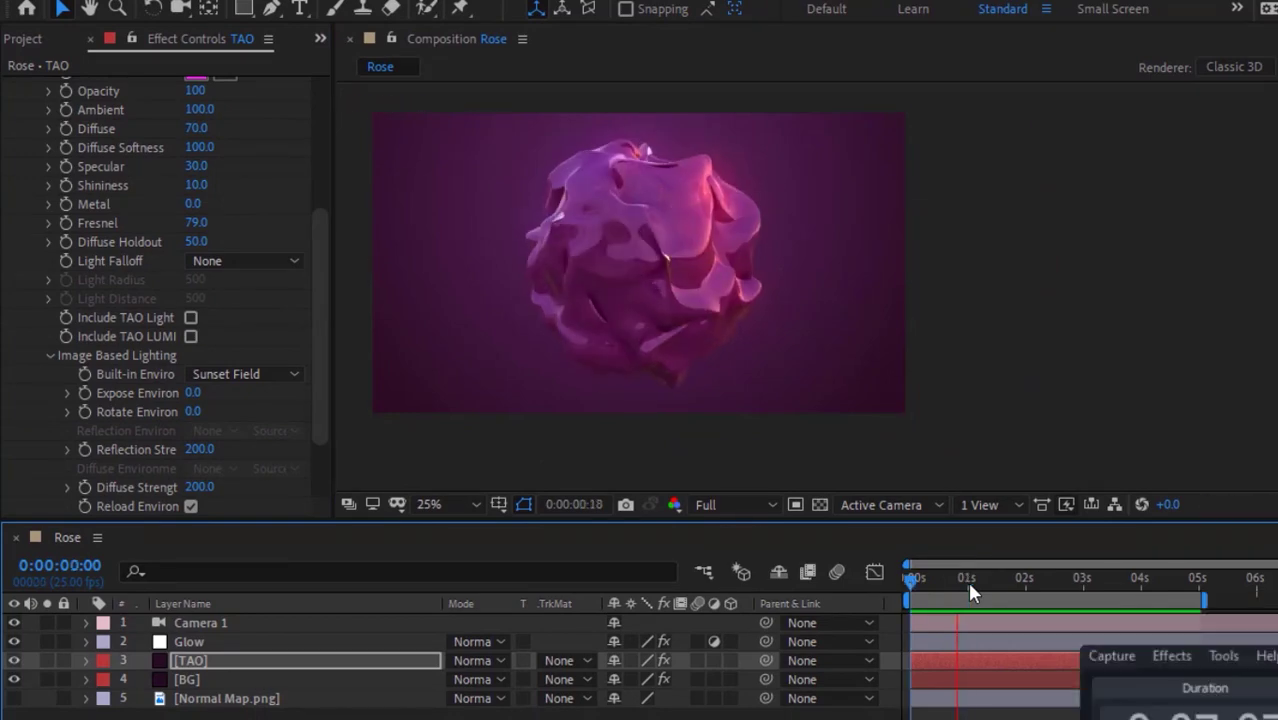
key(space)
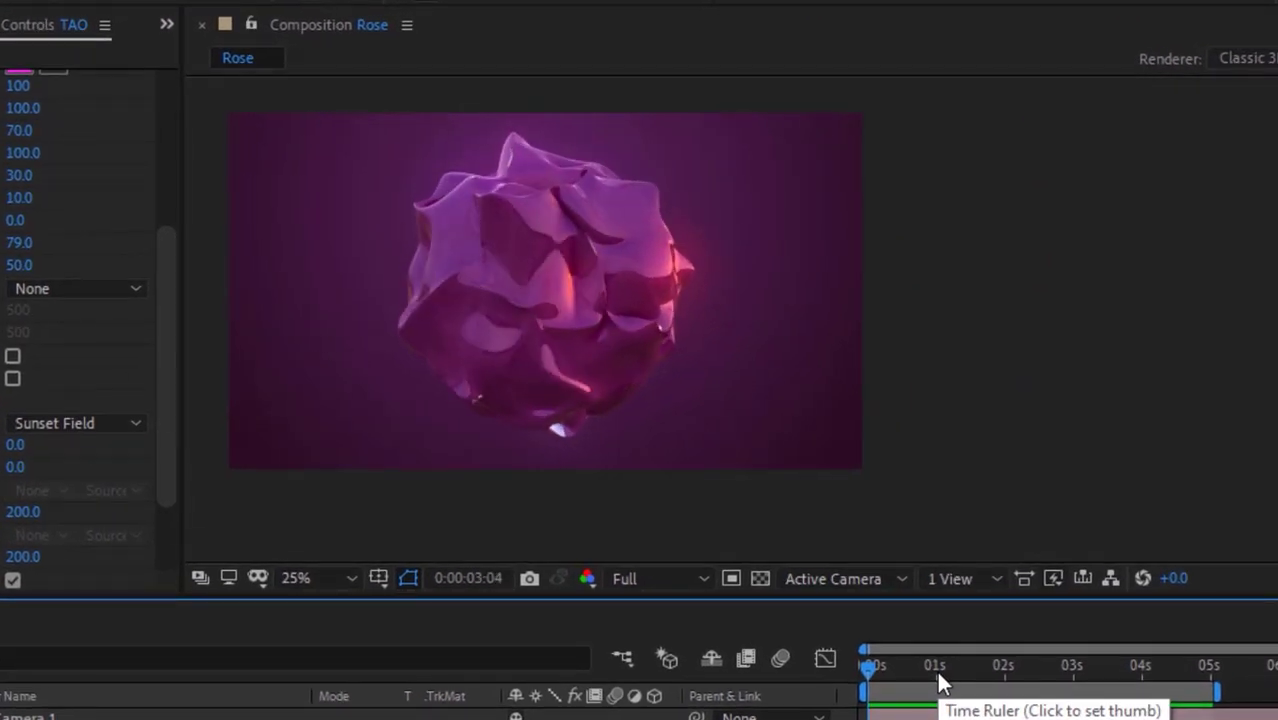
key(period)
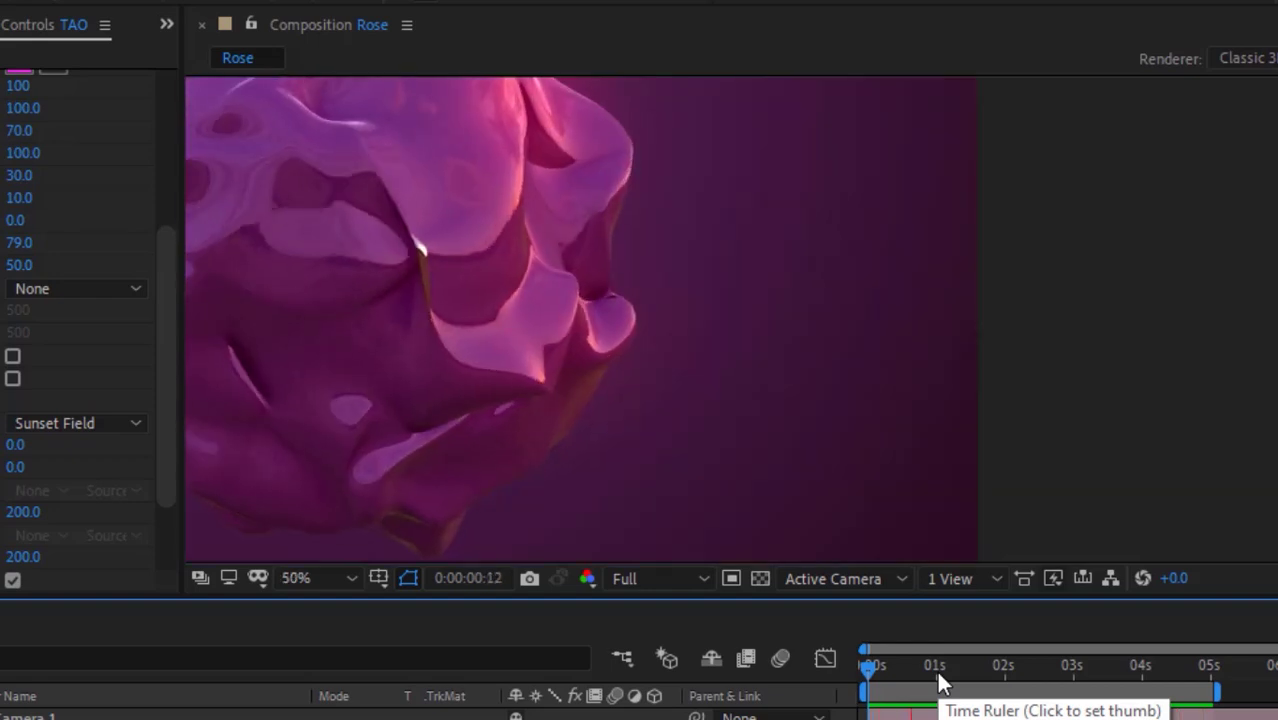
drag(514, 224, 752, 296)
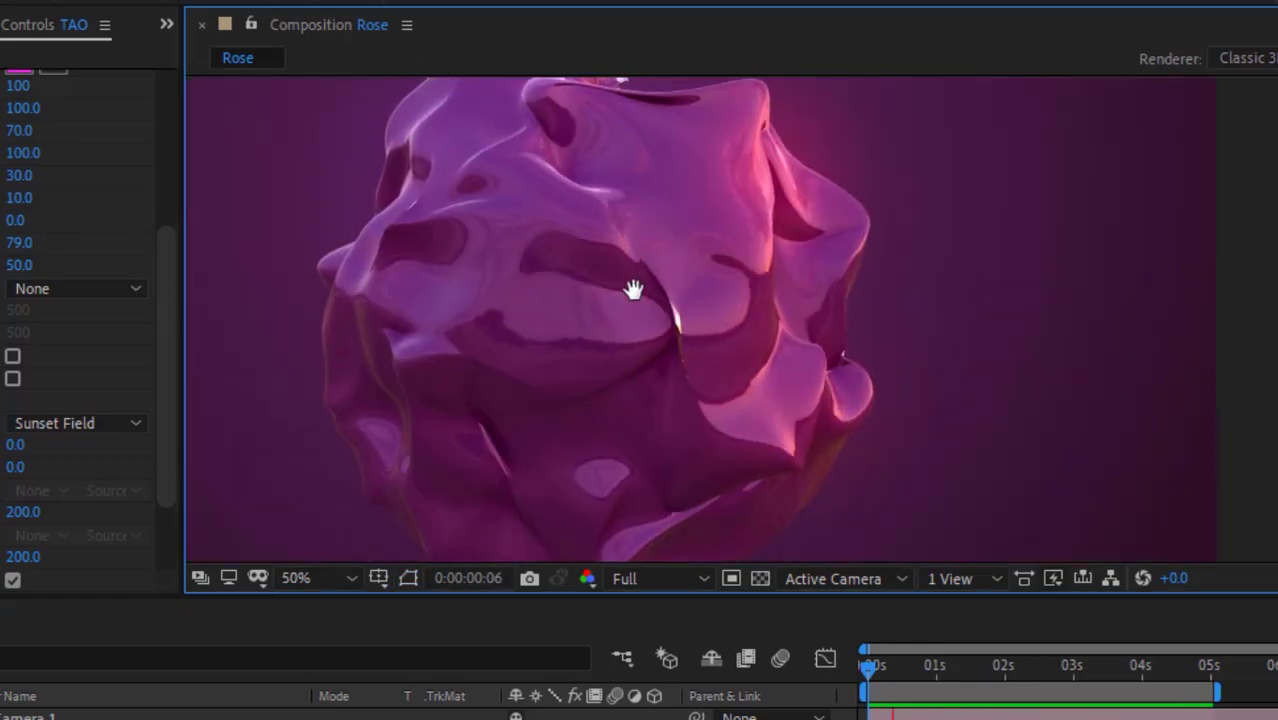